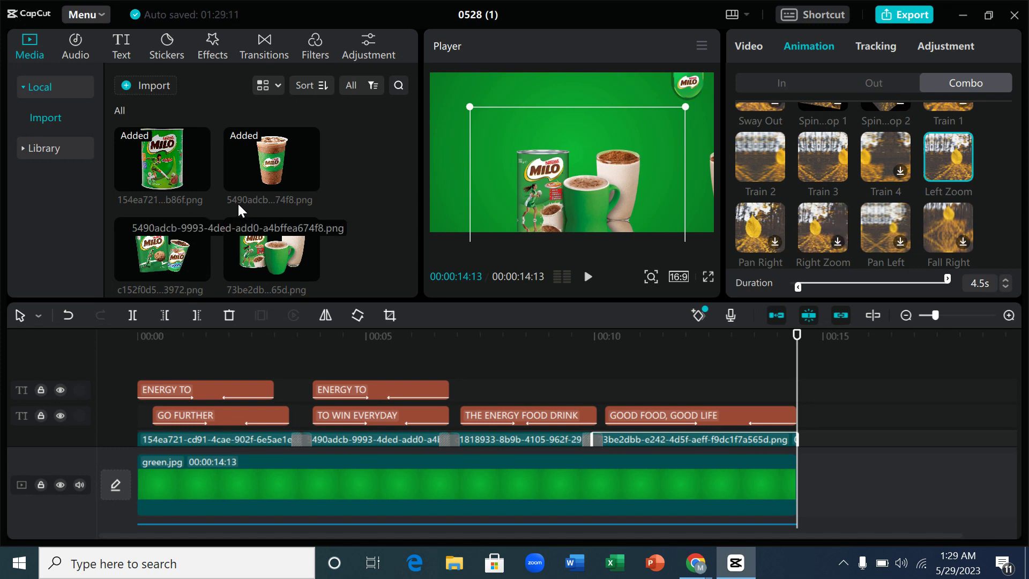
left_click_drag(413, 134, 413, 256)
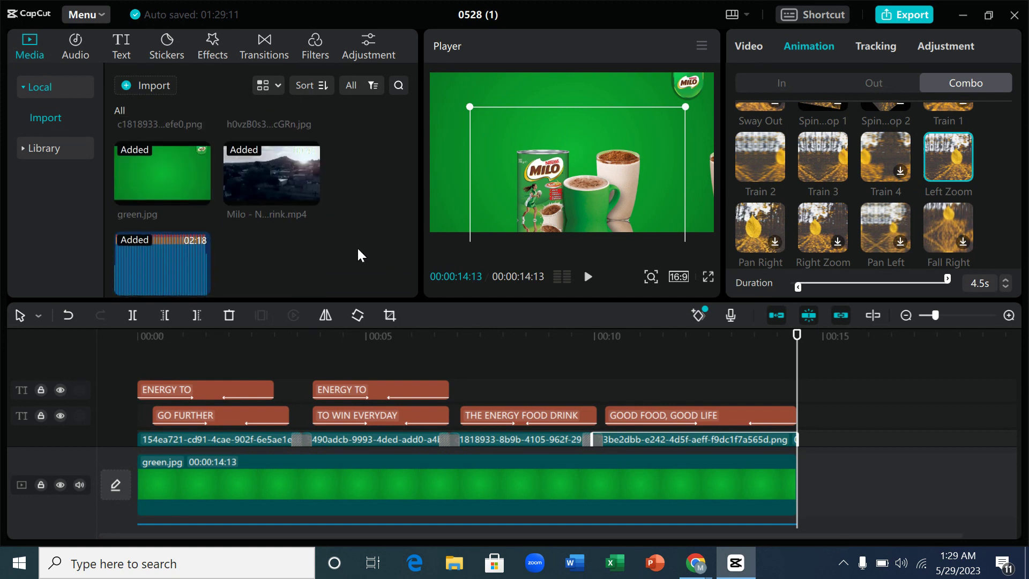
left_click(149, 87)
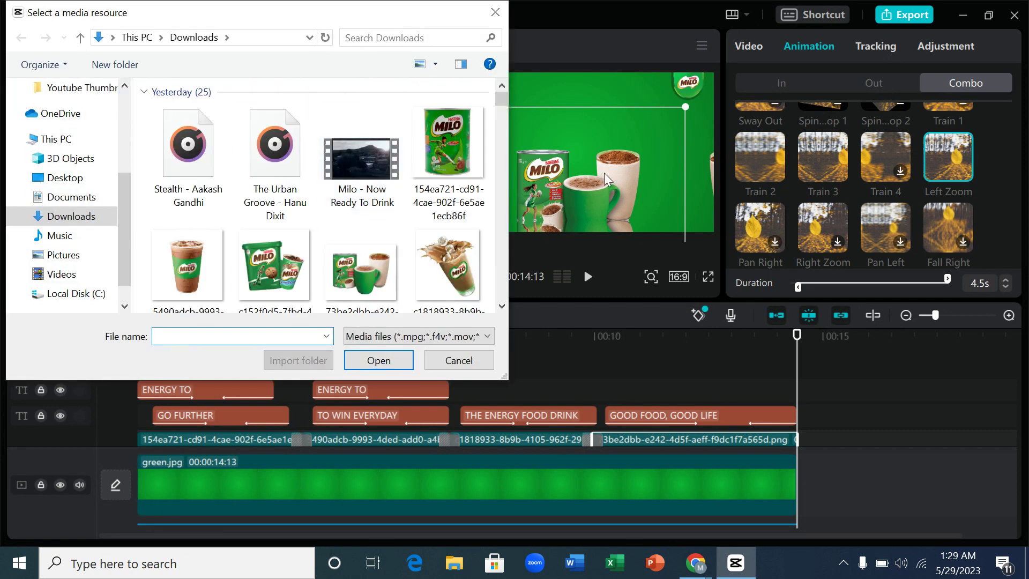
left_click(496, 12)
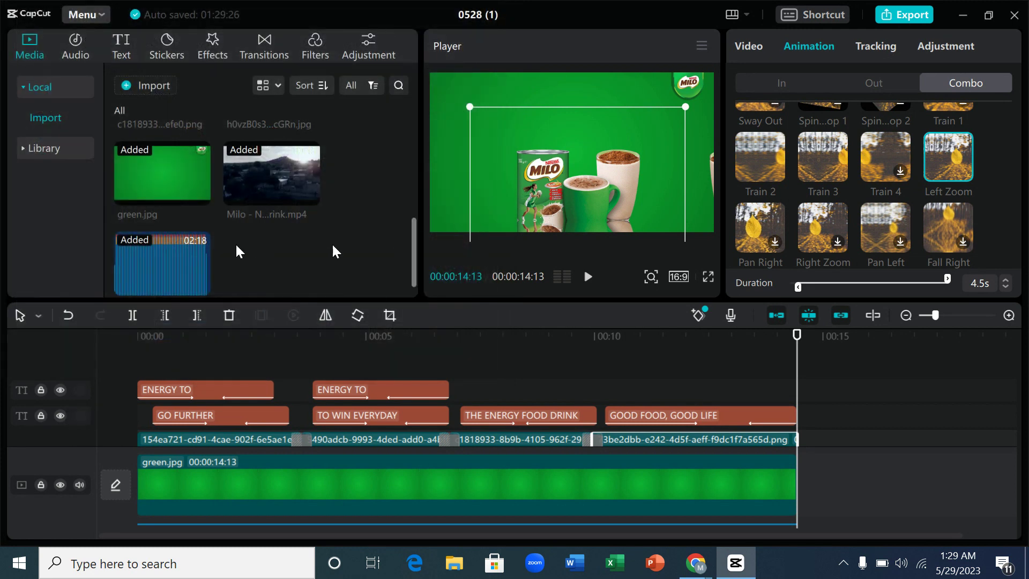
Append another green.jpg clip directly after the green background clip and play the video from the beginning
left_click_drag(140, 171, 838, 473)
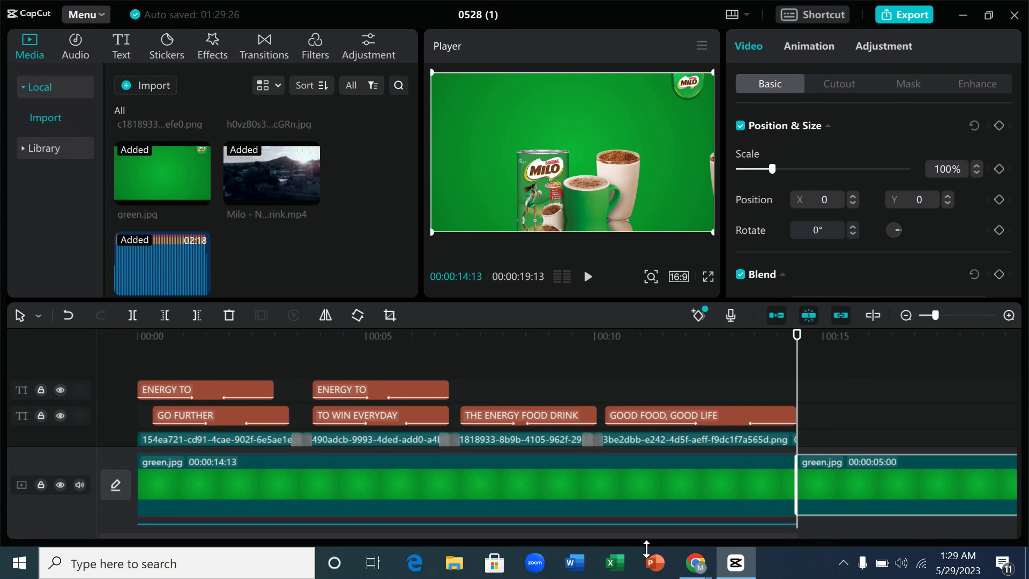
mouse_move(648, 536)
left_mouse_down()
mouse_move(700, 523)
mouse_move(637, 528)
left_mouse_up()
left_click_drag(191, 335, 100, 334)
key("space")
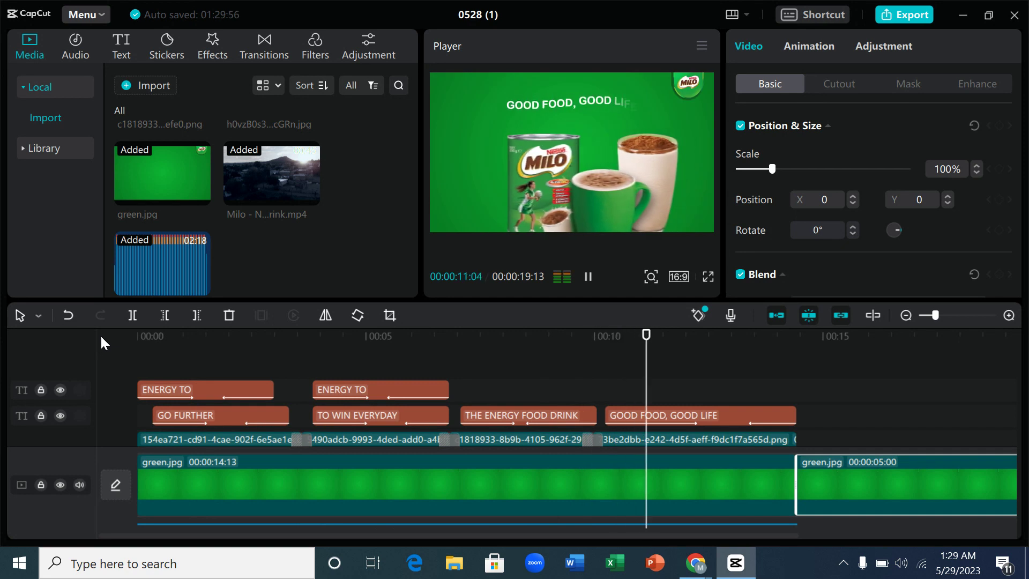
key("space")
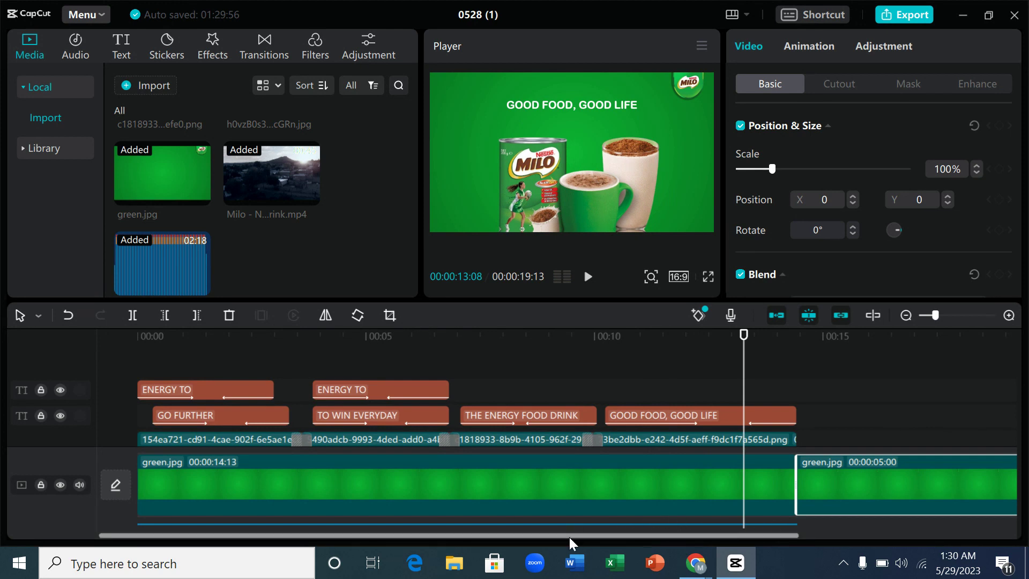
left_click_drag(569, 537, 707, 526)
Adjust the length of the added green.jpg clip to 00:00:06:10, then delete that clip from the timeline
left_click_drag(701, 461, 880, 467)
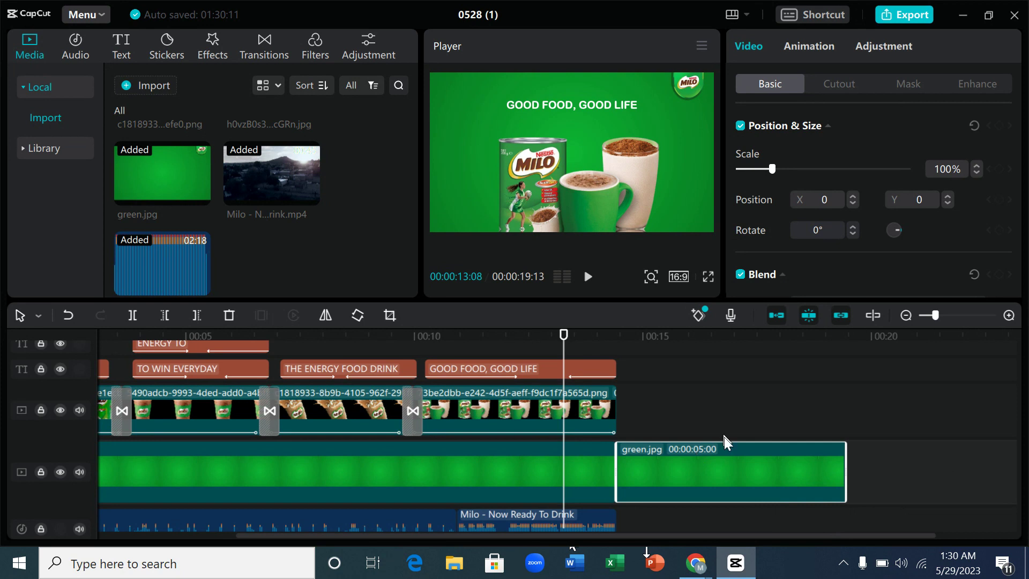
left_click(644, 339)
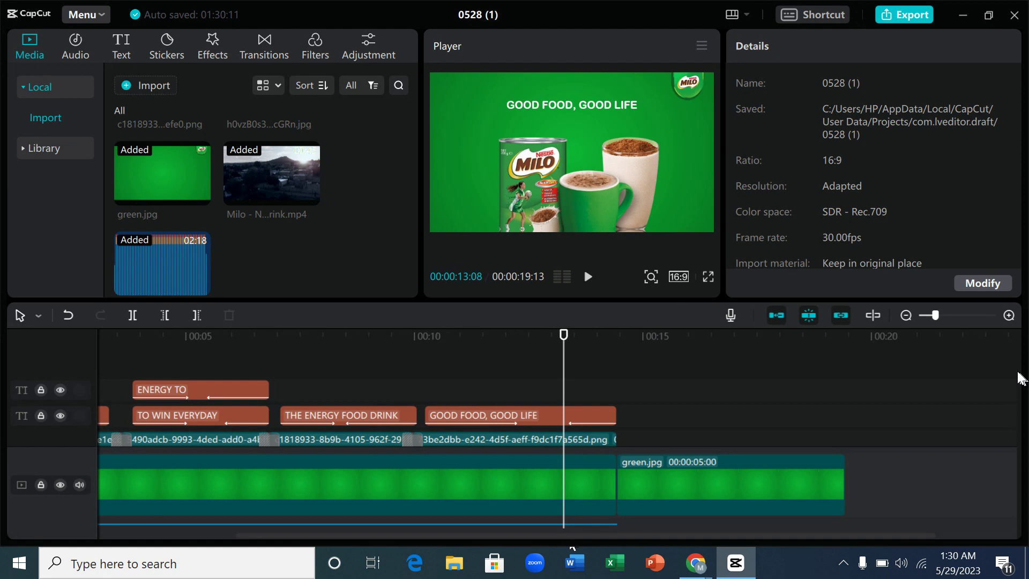
left_click_drag(1018, 391, 1017, 413)
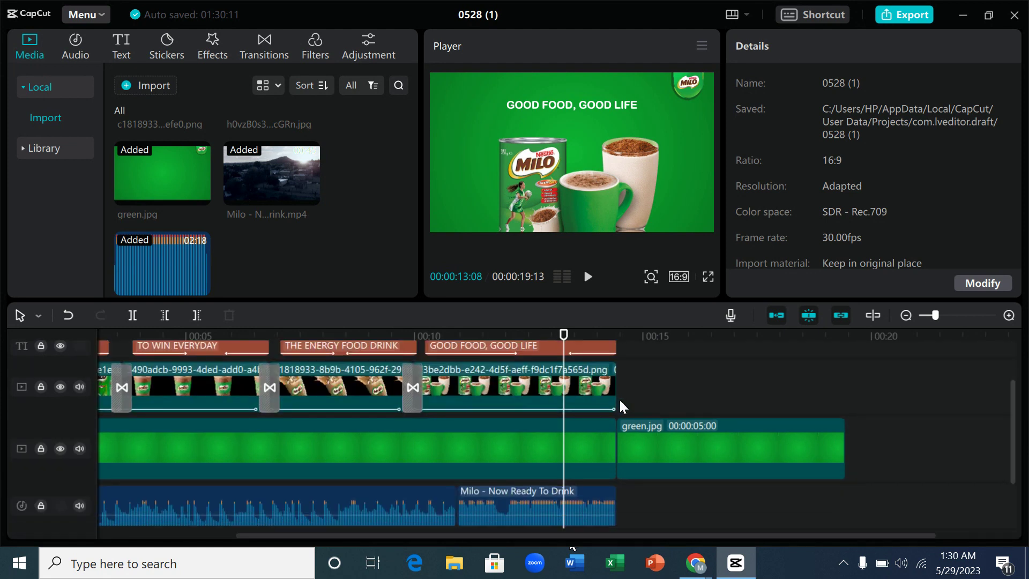
left_click_drag(620, 425, 705, 425)
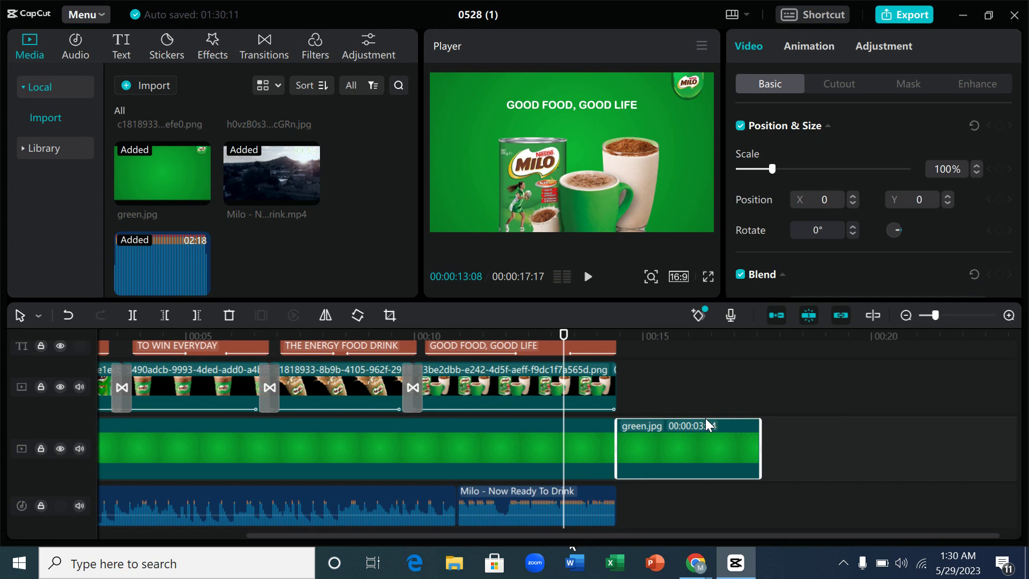
left_click_drag(703, 423, 905, 425)
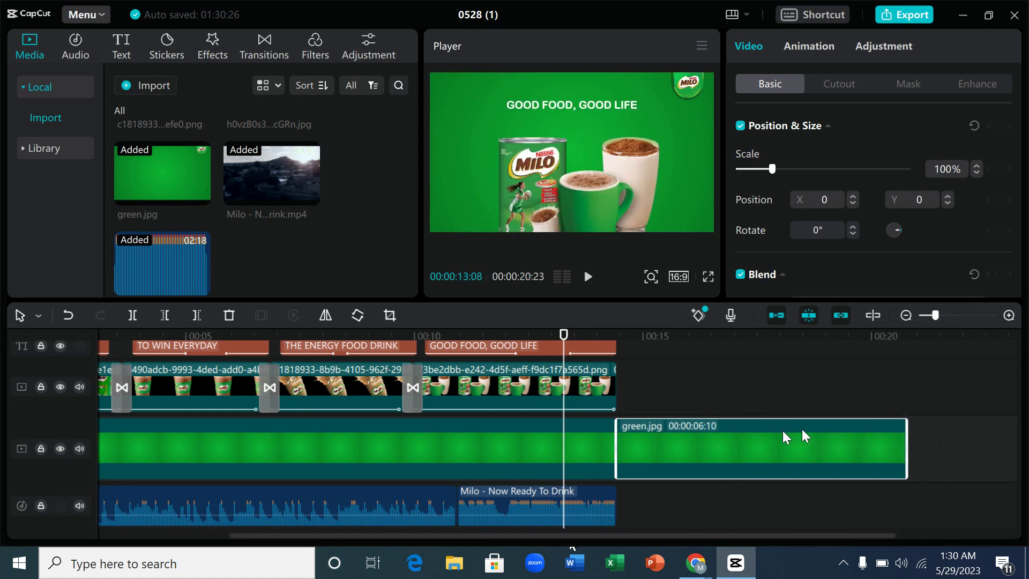
key("Delete")
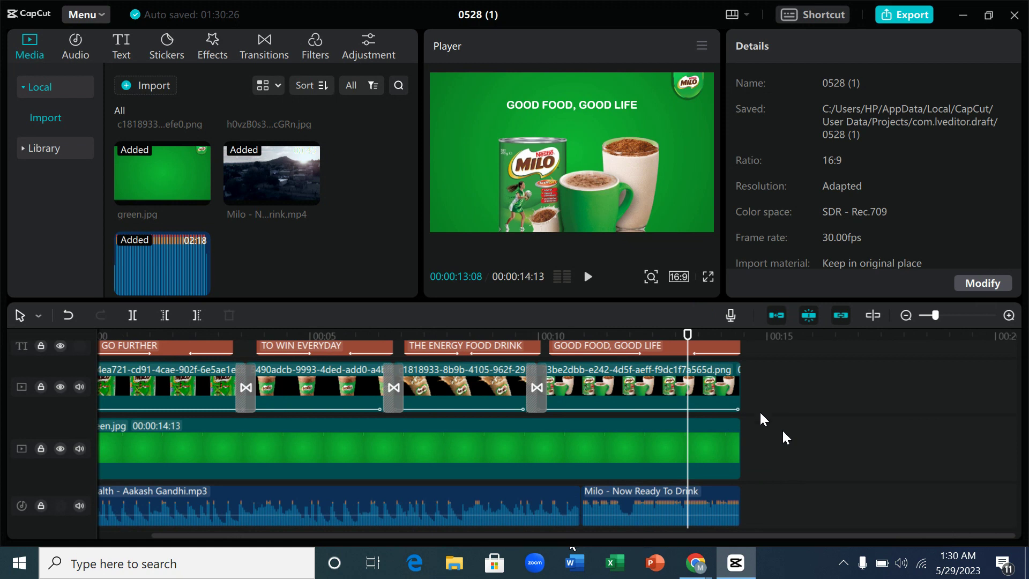
Extend the original green.jpg background clip to a duration of about 00:00:46:22
left_click(743, 435)
left_click_drag(742, 435, 966, 440)
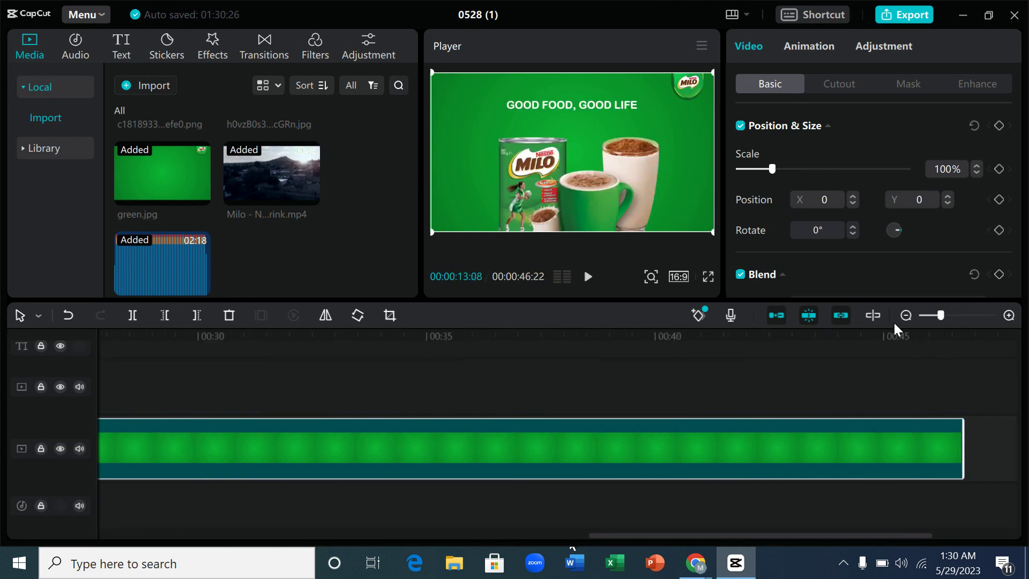
left_click(906, 315)
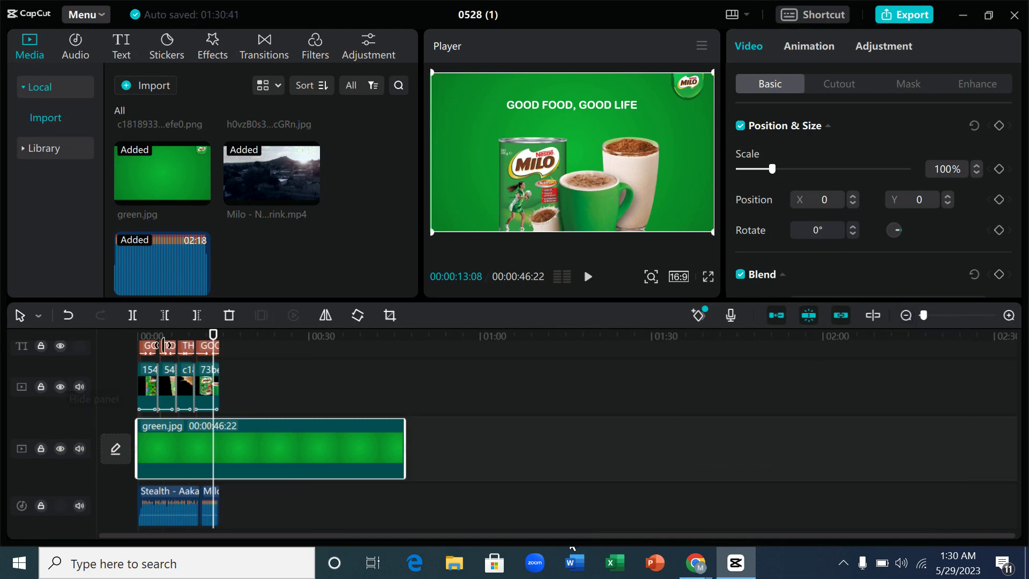
Place the Milo can image (154ea721...b86f.png) on the track above the green background, starting at 00:00:16:25
left_click(234, 339)
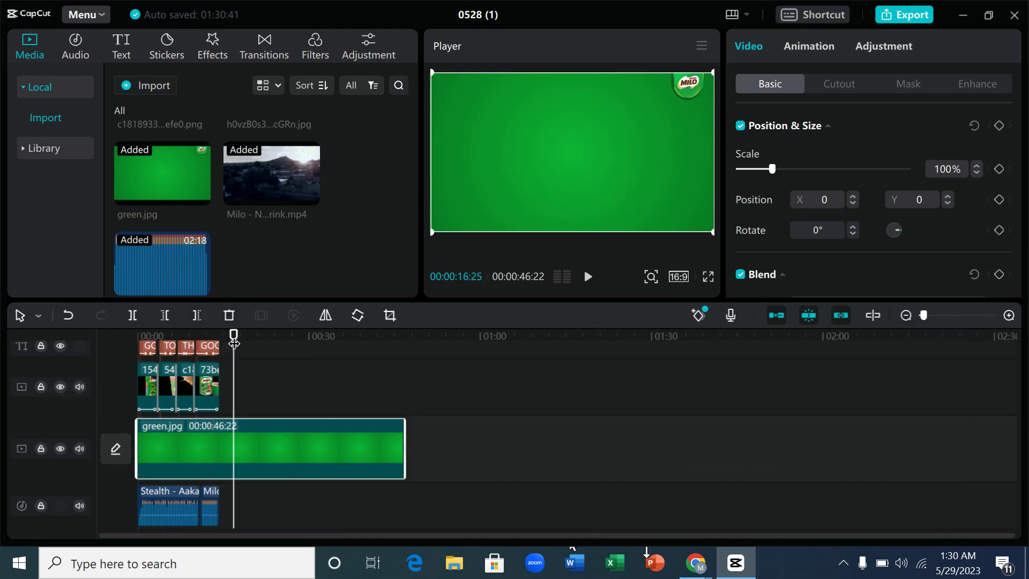
left_click(1009, 316)
left_click(1009, 316)
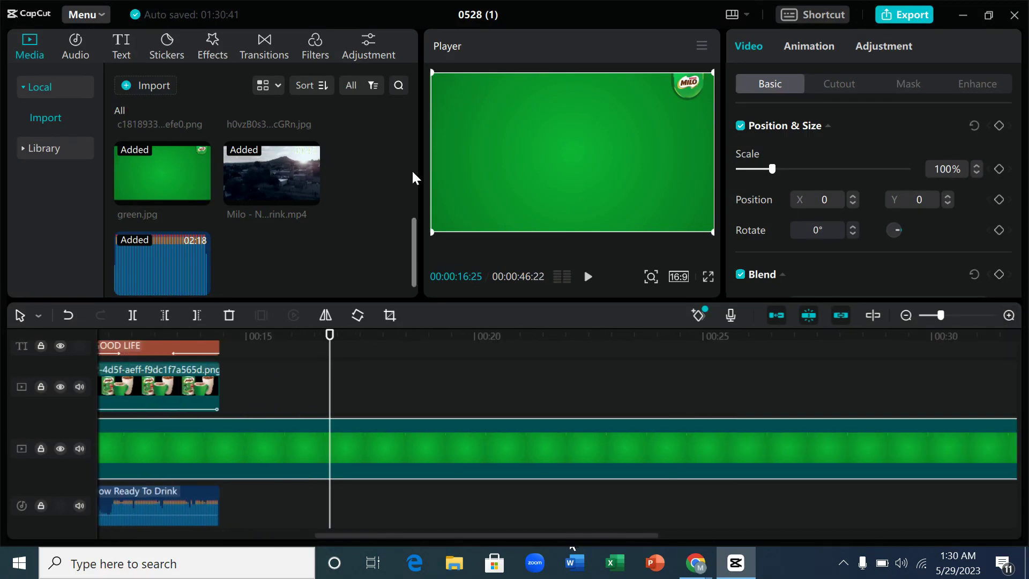
left_click_drag(416, 236, 427, 110)
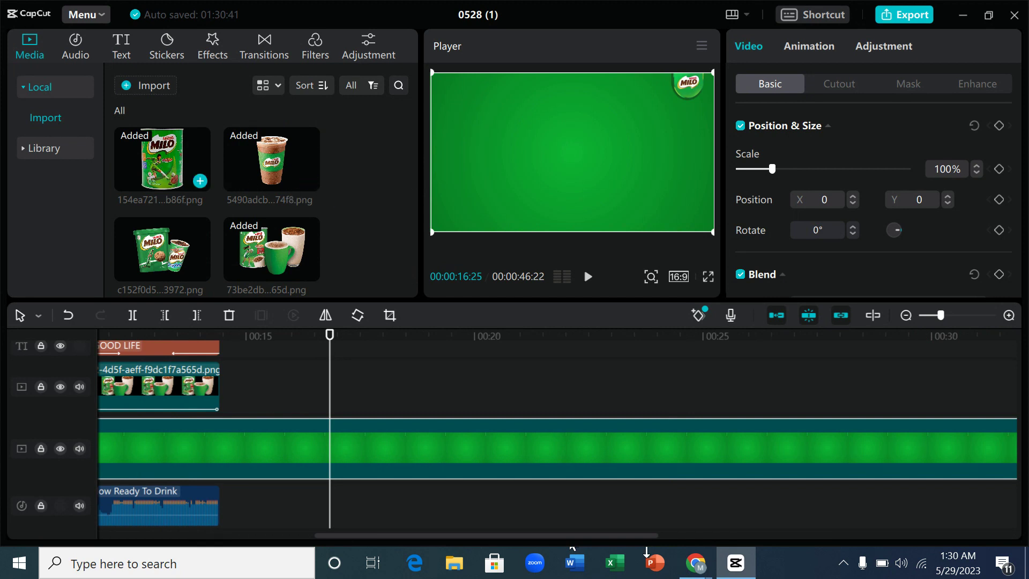
left_click(161, 167)
left_click_drag(161, 166, 329, 414)
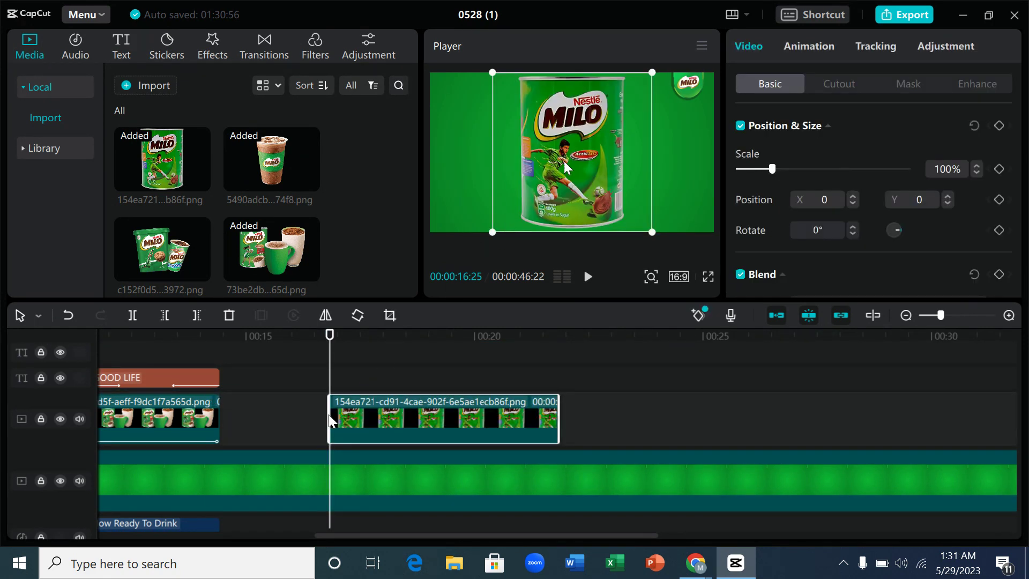
Scale the Milo can to about 109% and position it low in the frame at about X 109, Y -859
left_click_drag(581, 156, 572, 217)
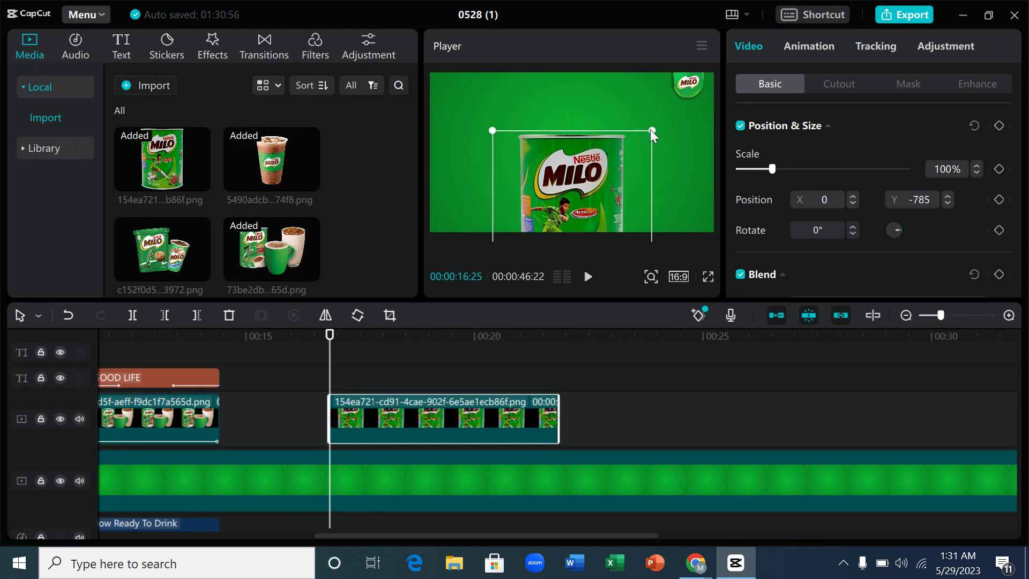
left_click_drag(652, 131, 666, 121)
left_click_drag(595, 175, 597, 202)
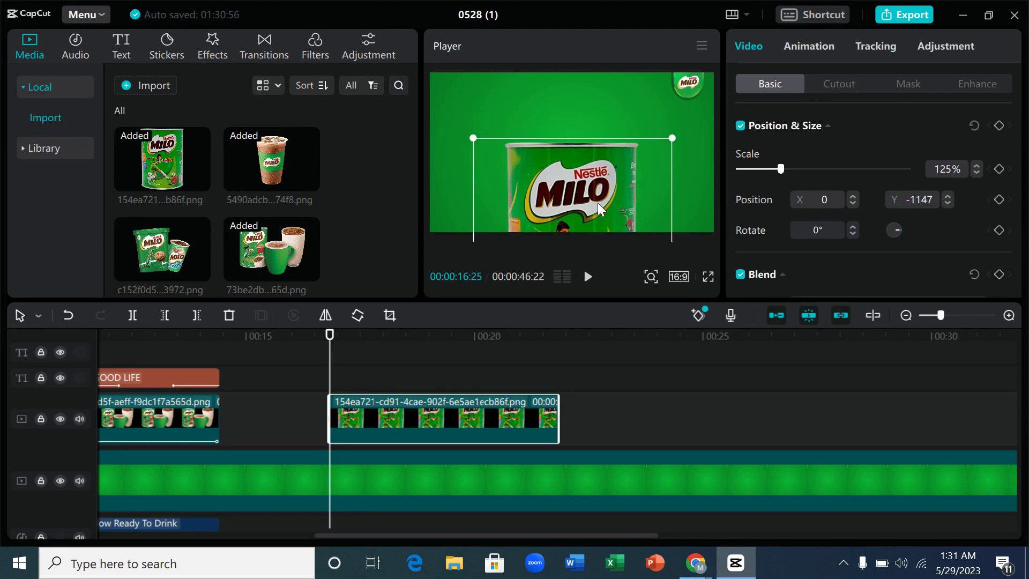
mouse_move(473, 138)
left_mouse_down()
mouse_move(492, 152)
mouse_move(485, 144)
left_mouse_up()
left_click_drag(558, 179, 567, 166)
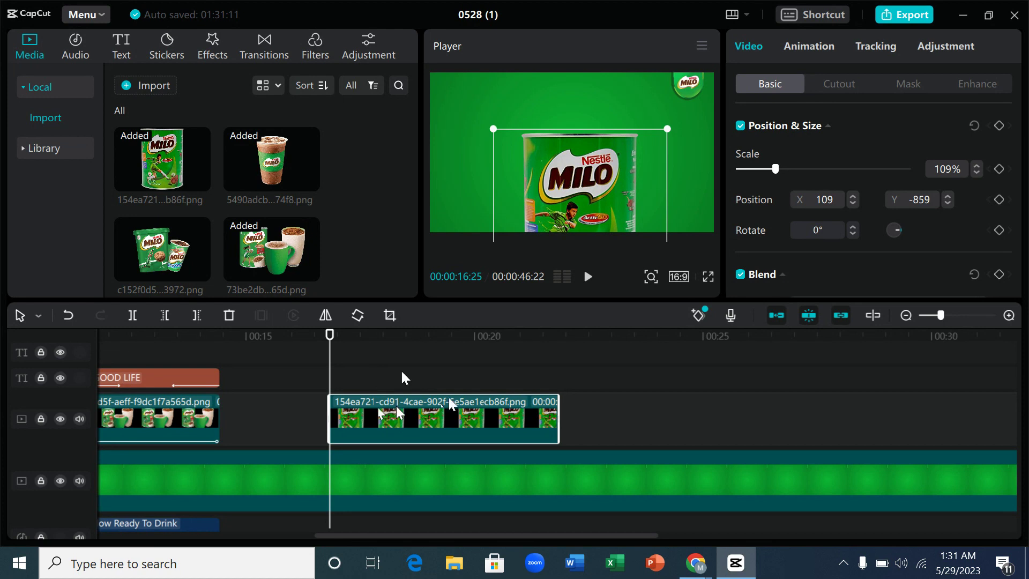
Apply the Wobble combo animation to the Milo can clip and move the playhead to 00:00:17:06 within it
left_click(341, 336)
left_click(377, 393)
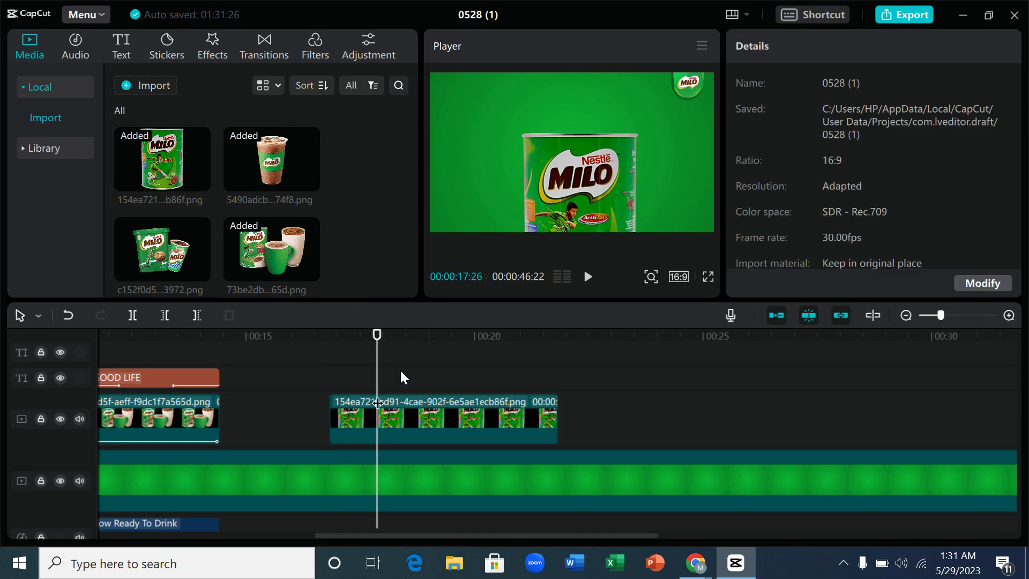
left_click(397, 411)
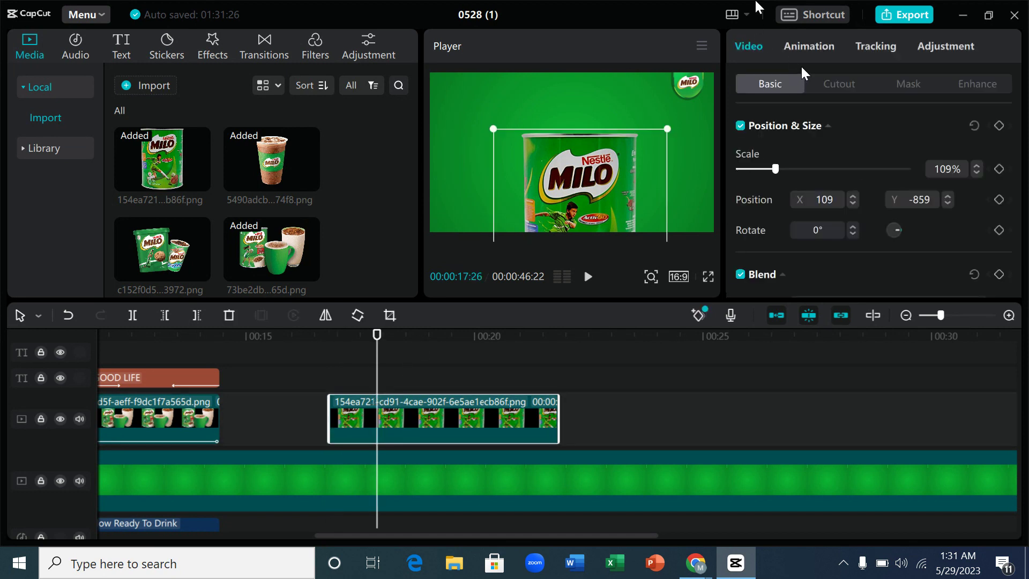
left_click(809, 46)
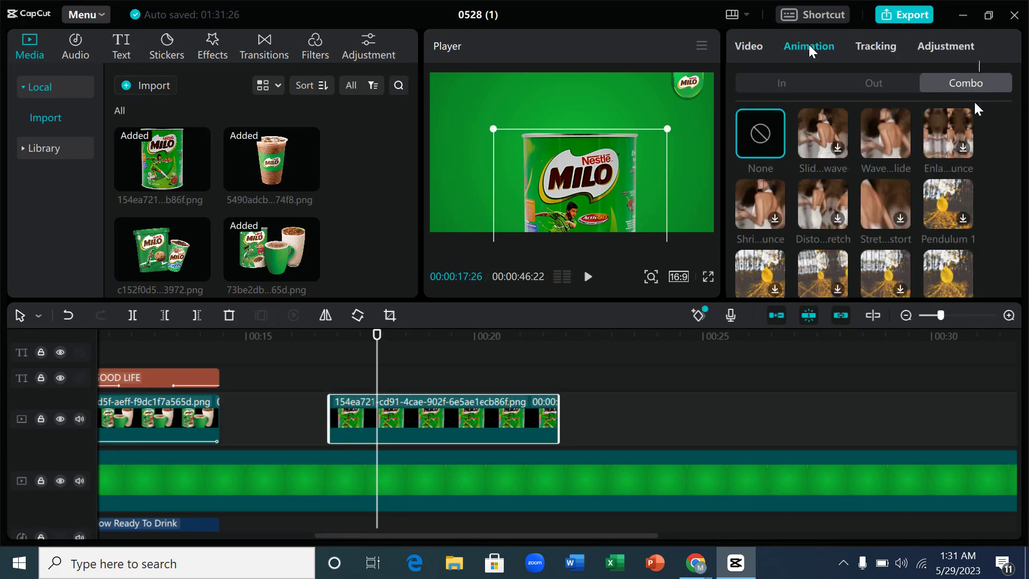
scroll(940, 259, "down", 3)
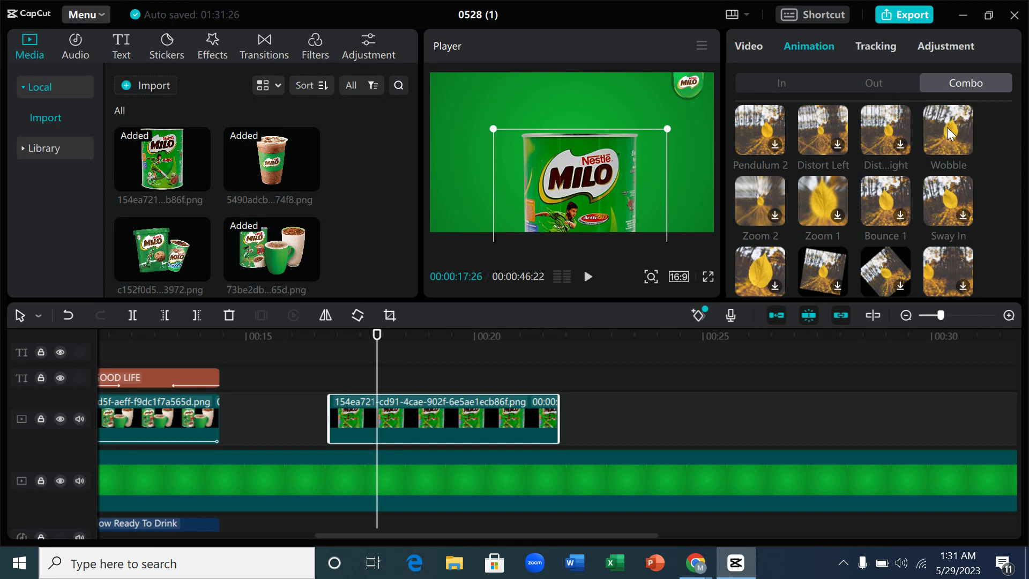
left_click_drag(349, 335, 334, 335)
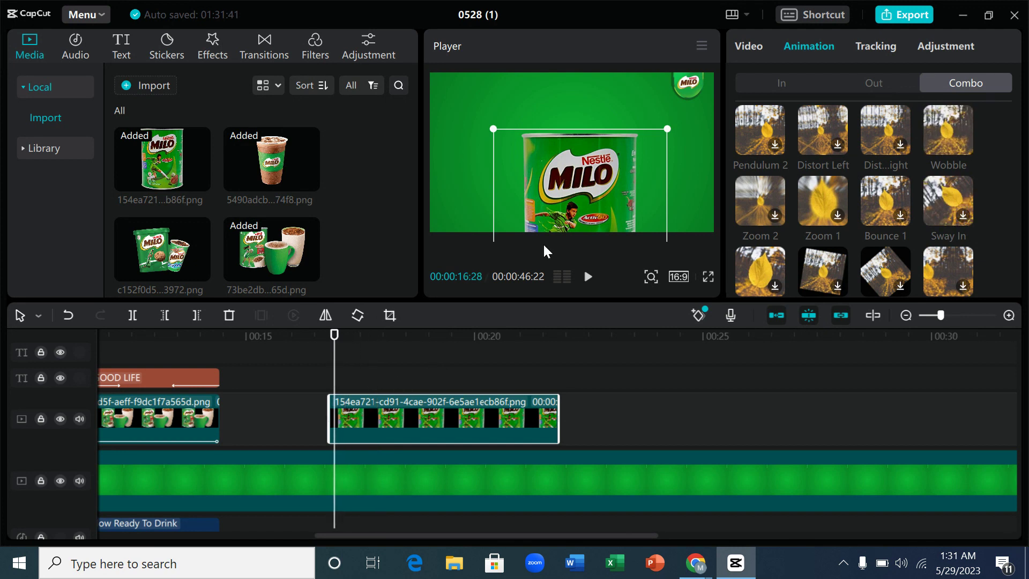
left_click(948, 140)
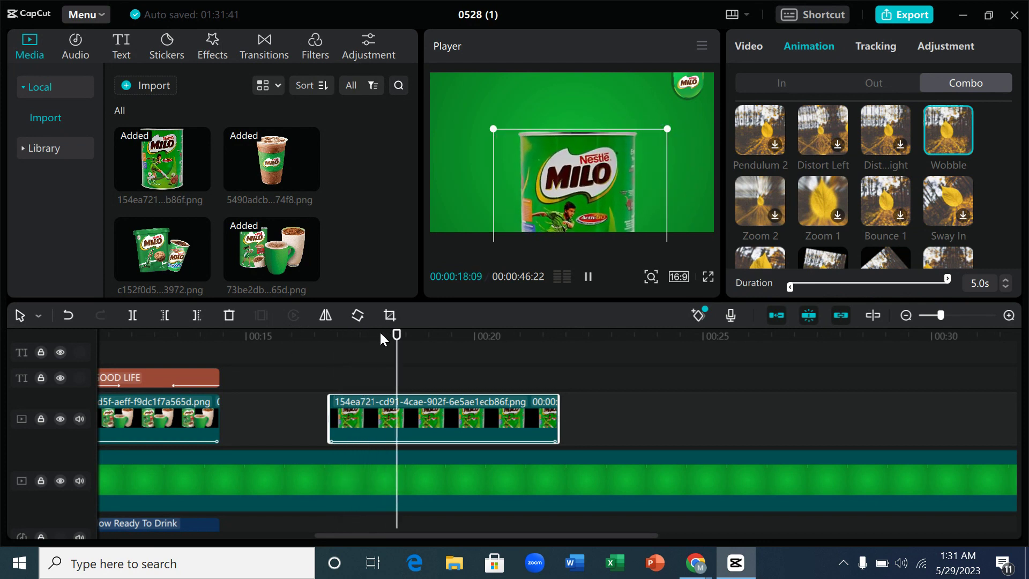
left_click_drag(374, 335, 351, 343)
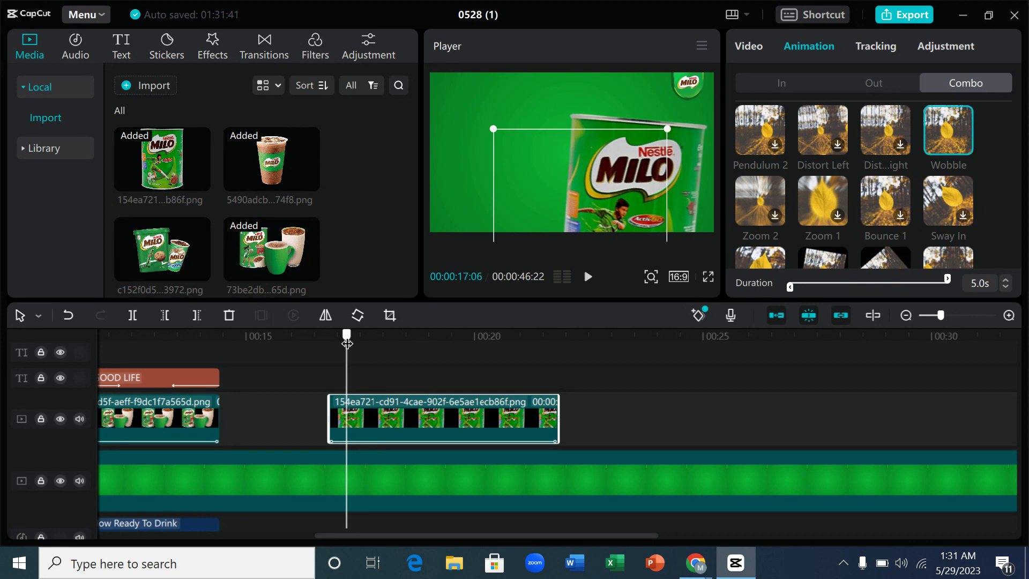
Add a default text clip above the Milo can clip, aligned to its start, and move the playhead to 00:00:17:16
left_click(118, 47)
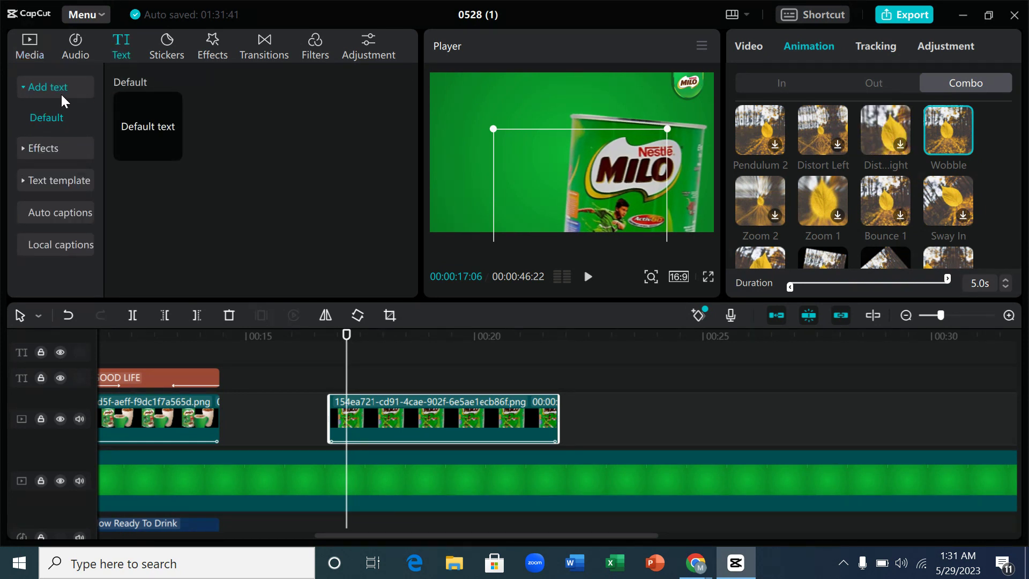
left_click(47, 87)
mouse_move(160, 129)
left_click_drag(146, 124, 330, 387)
left_click_drag(346, 335, 362, 338)
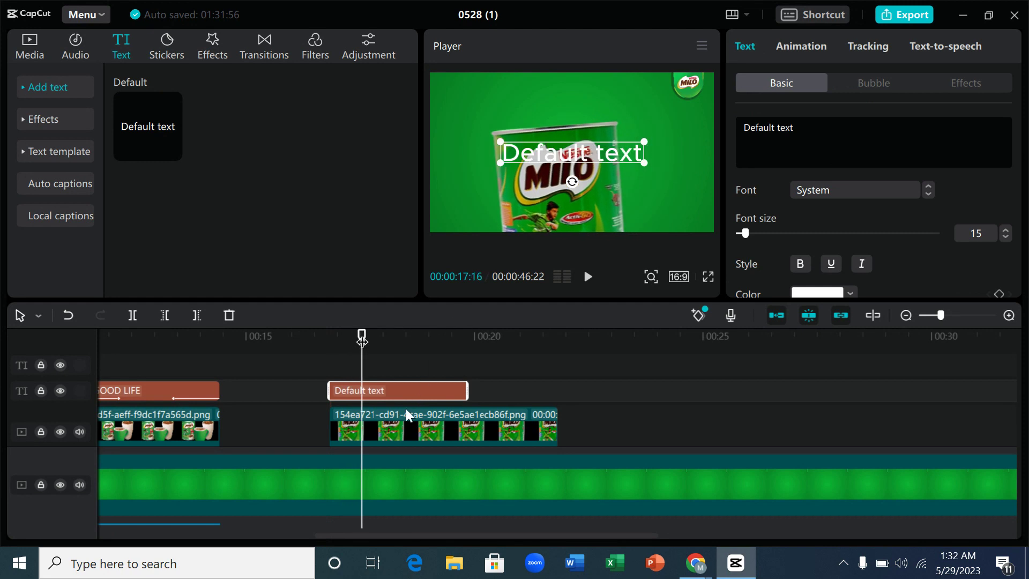
Shrink the Milo can image and reposition it near the bottom centre of the frame, just under the default text
left_click(417, 426)
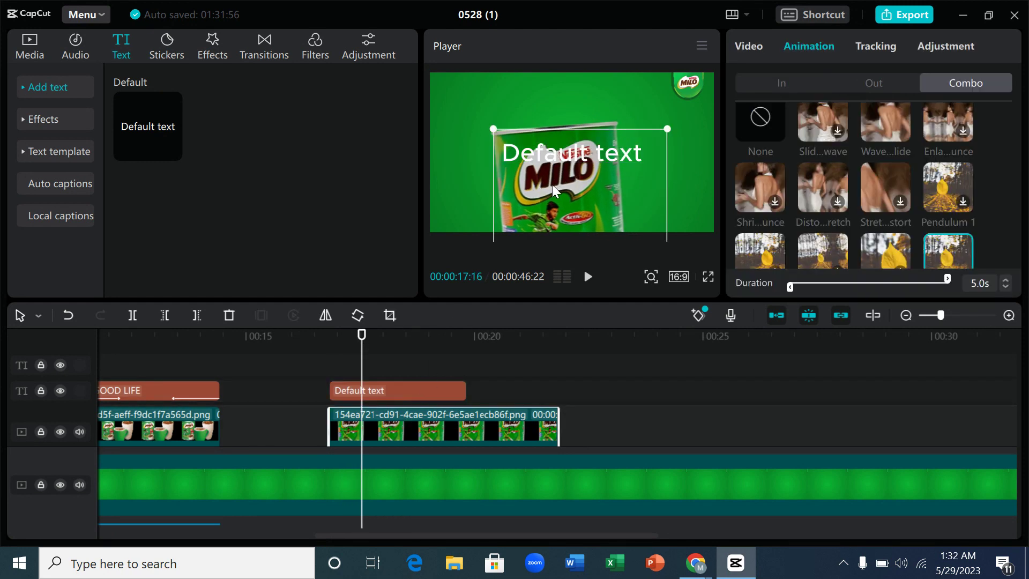
left_click_drag(564, 197, 570, 207)
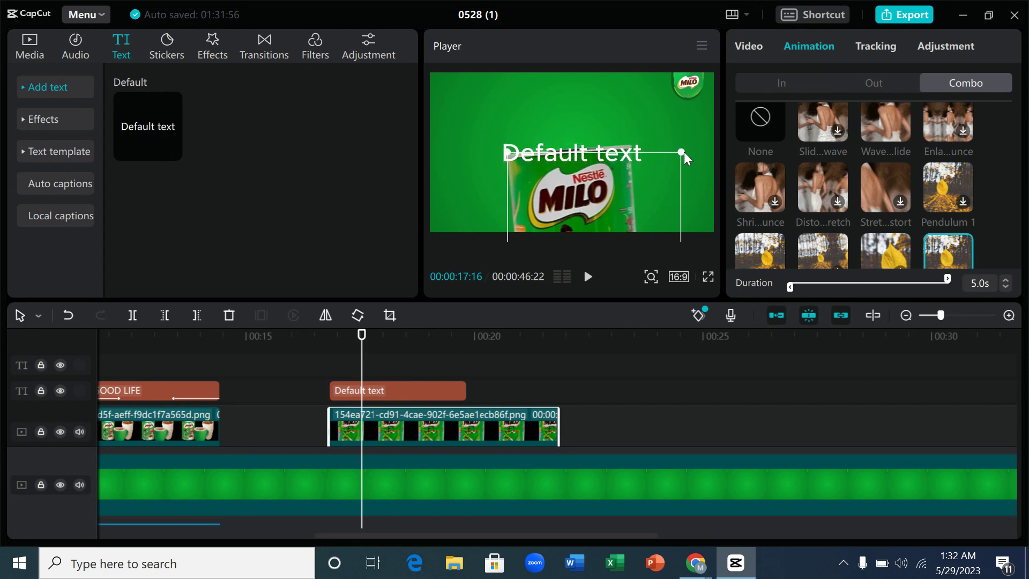
left_click_drag(682, 152, 662, 172)
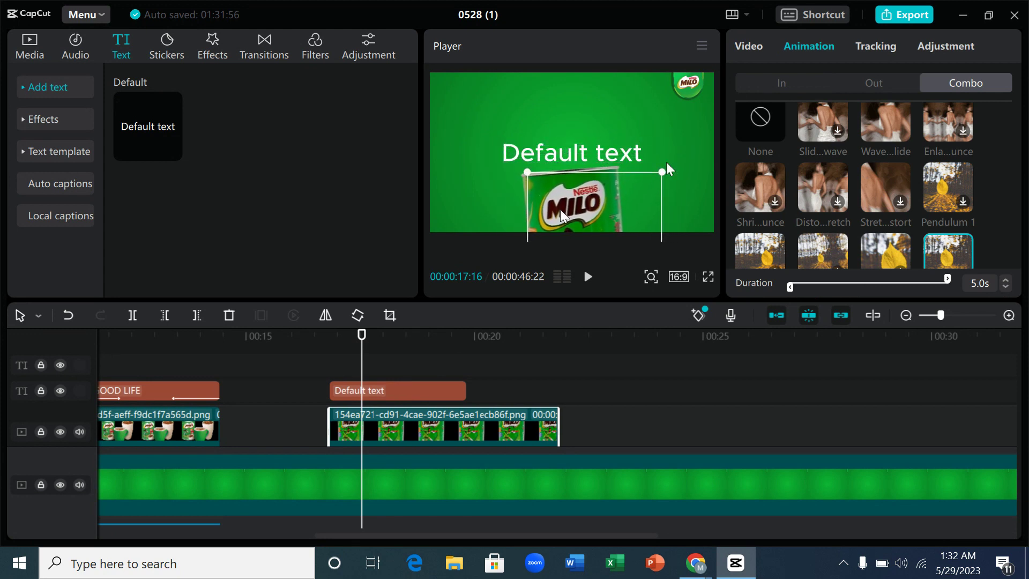
left_click_drag(556, 207, 565, 187)
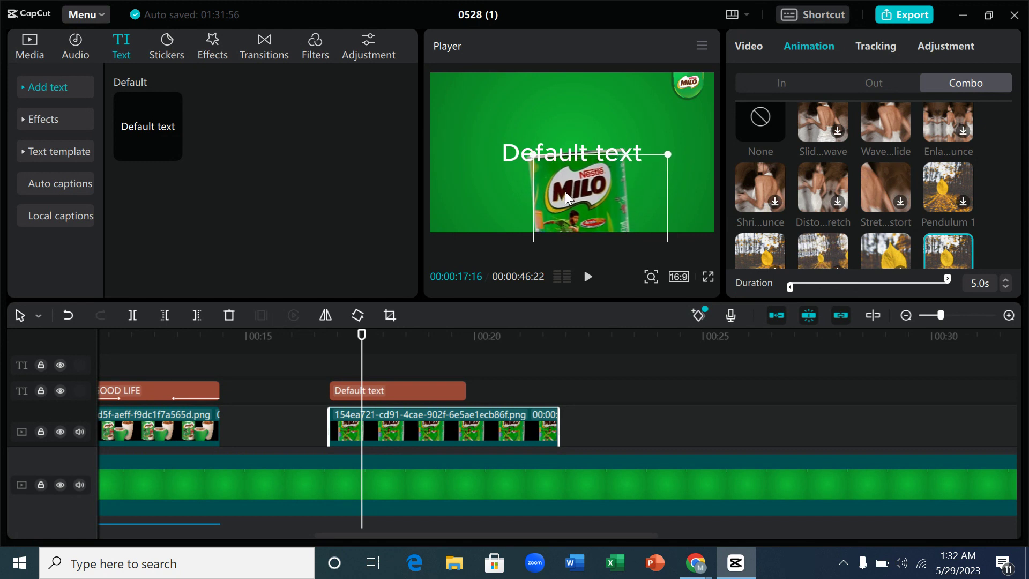
Move the default text to the top of the frame above the Milo can and change its wording to ENERGY TO
left_click(391, 388)
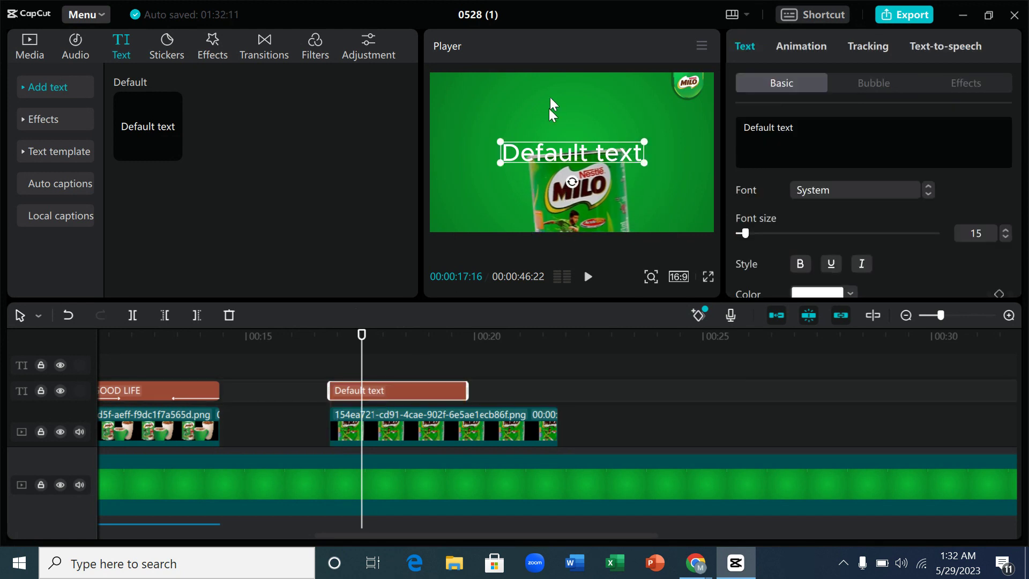
left_click_drag(541, 152, 541, 101)
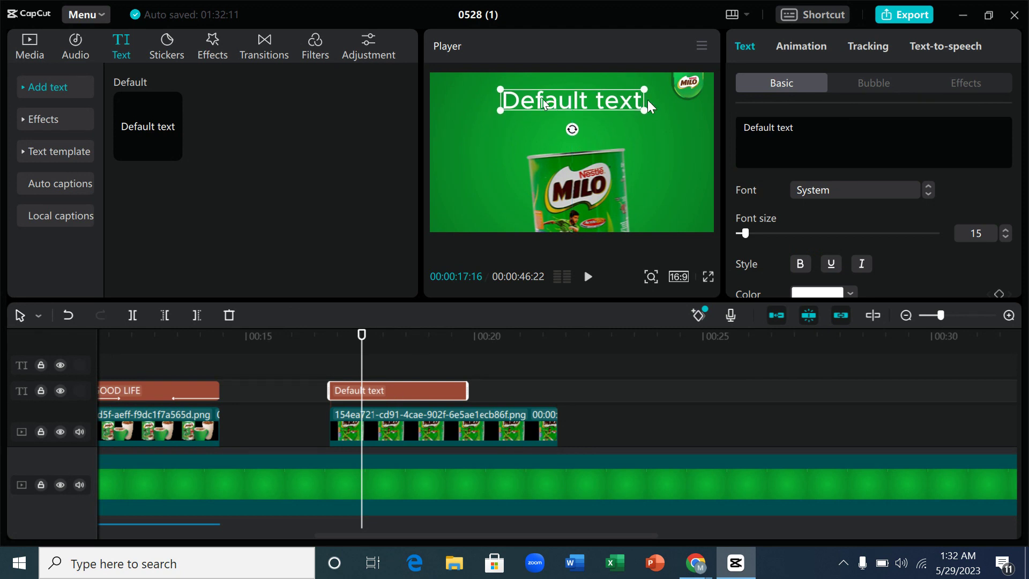
double_click(761, 127)
triple_click(762, 130)
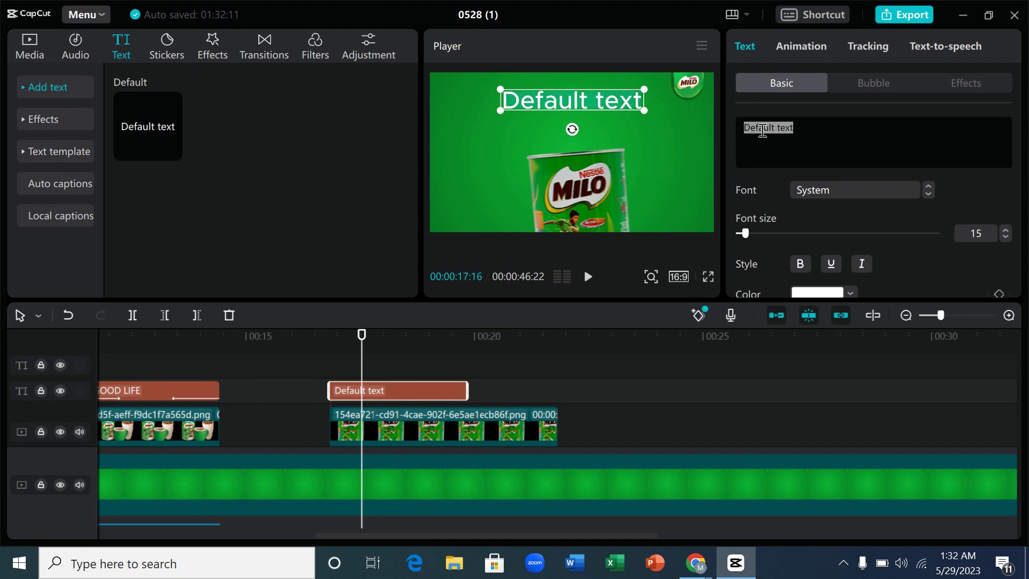
type("E")
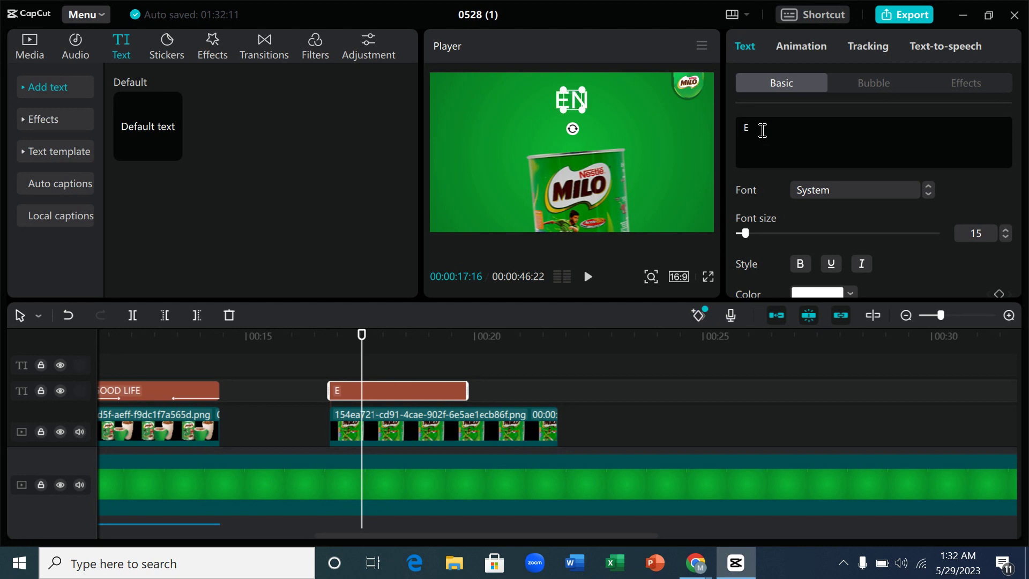
type("NERGY TO")
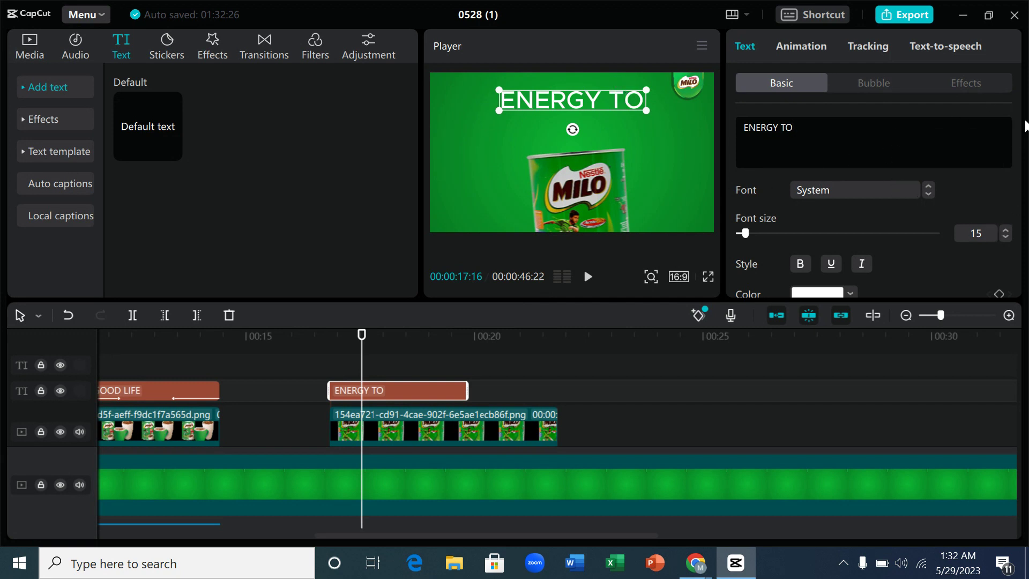
scroll(1018, 128, "down", 2)
scroll(1019, 130, "up", 1)
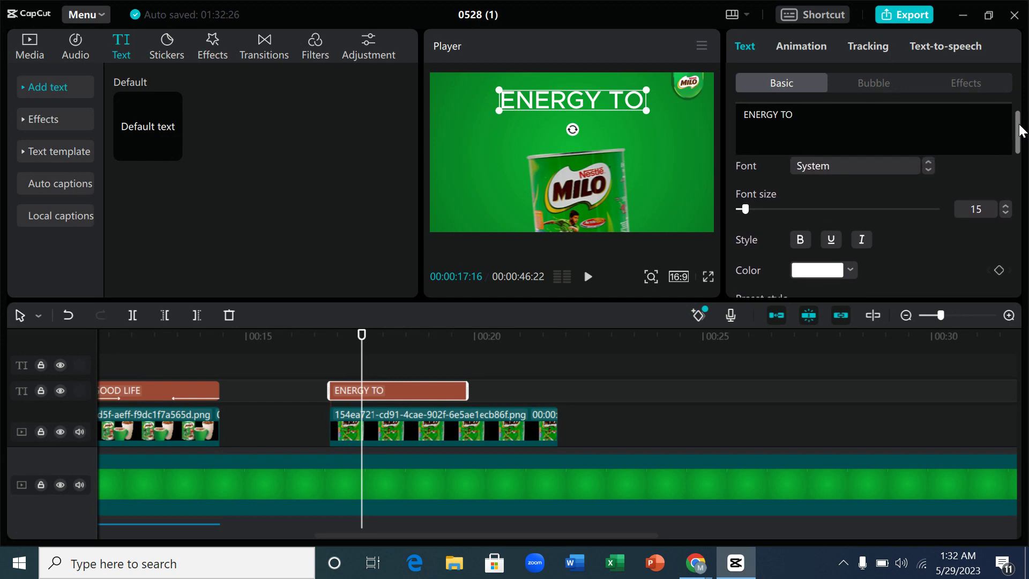
scroll(1020, 130, "up", 1)
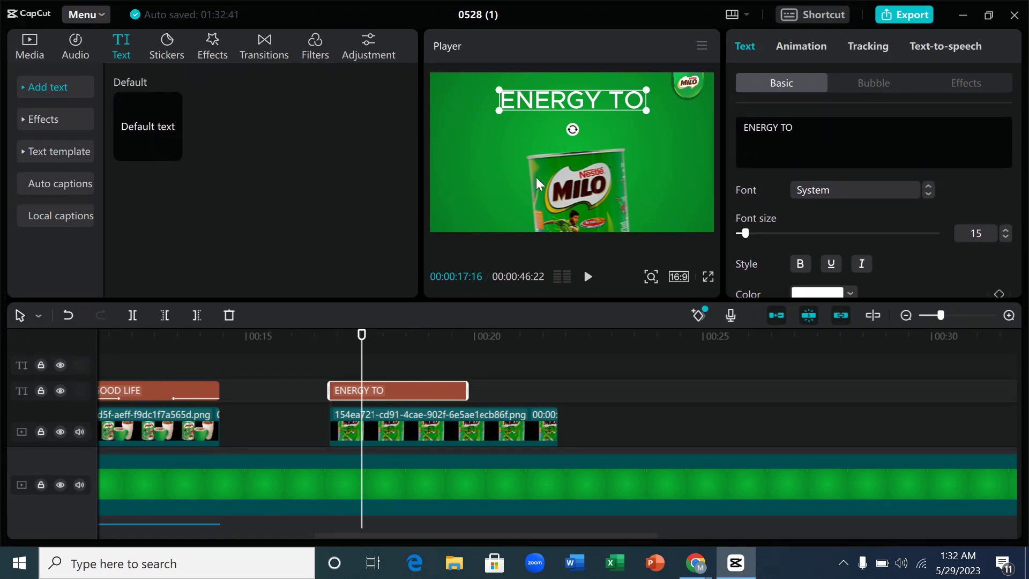
Copy the ENERGY TO text clip and paste the duplicate on the same track at 00:00:20:14
mouse_move(362, 335)
left_mouse_down()
mouse_move(331, 336)
mouse_move(384, 350)
mouse_move(354, 351)
left_mouse_up()
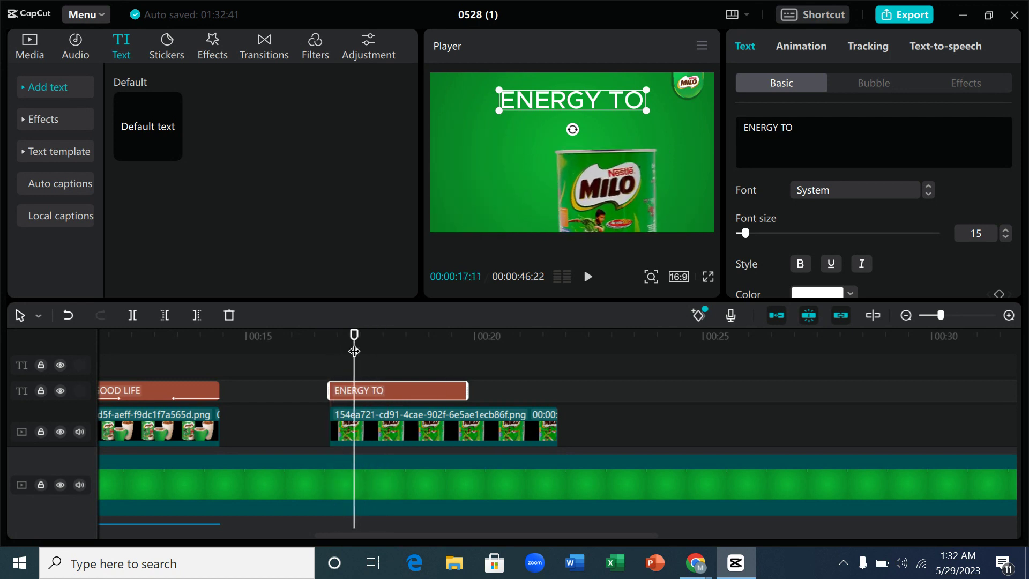
right_click(375, 391)
left_click(413, 329)
left_click(495, 335)
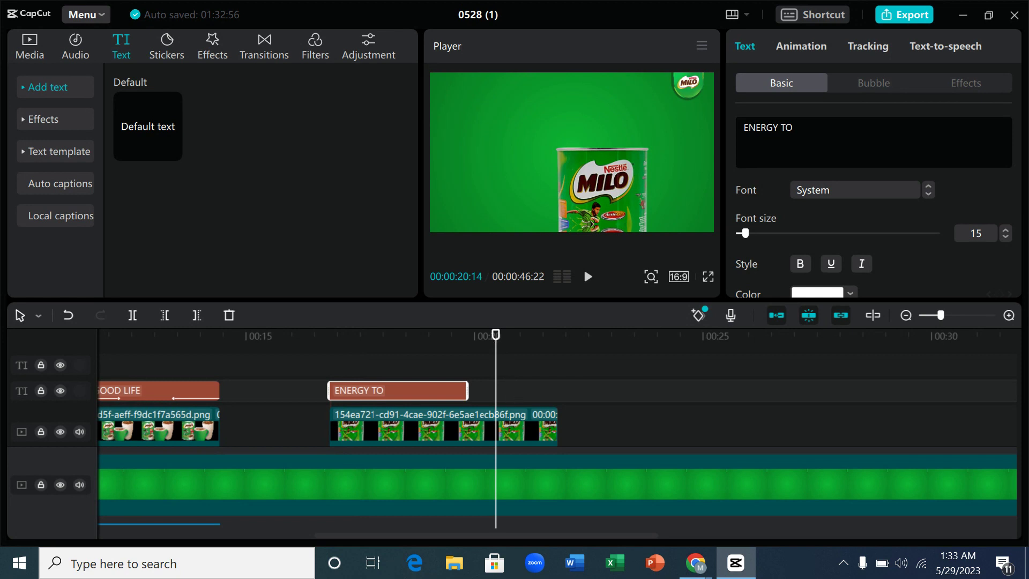
right_click(528, 389)
left_click(544, 411)
Move the original ENERGY TO clip up one text track and place its duplicate beneath it, starting slightly after it
left_click(384, 394)
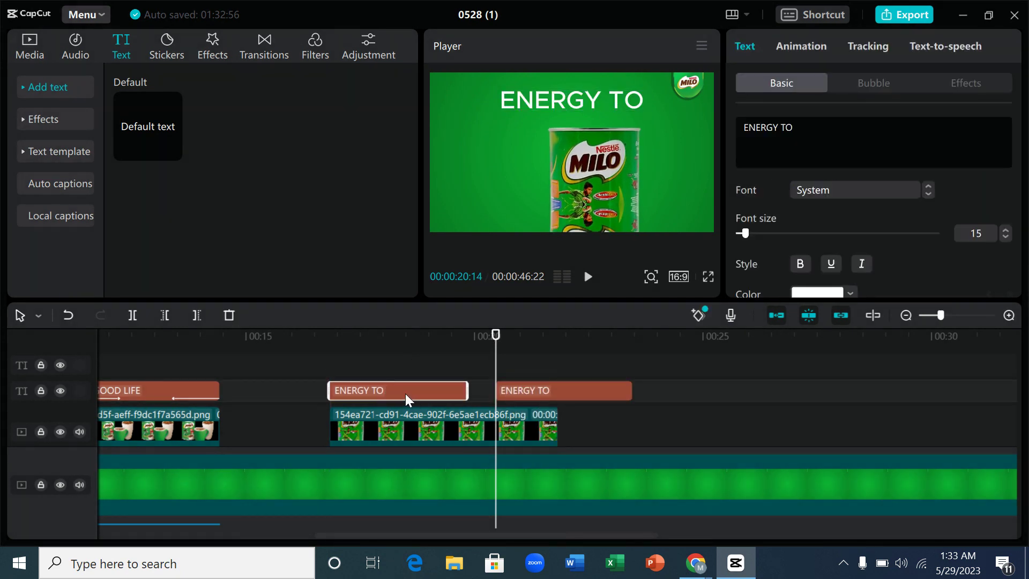
left_click_drag(405, 393, 404, 361)
left_click_drag(541, 395, 384, 392)
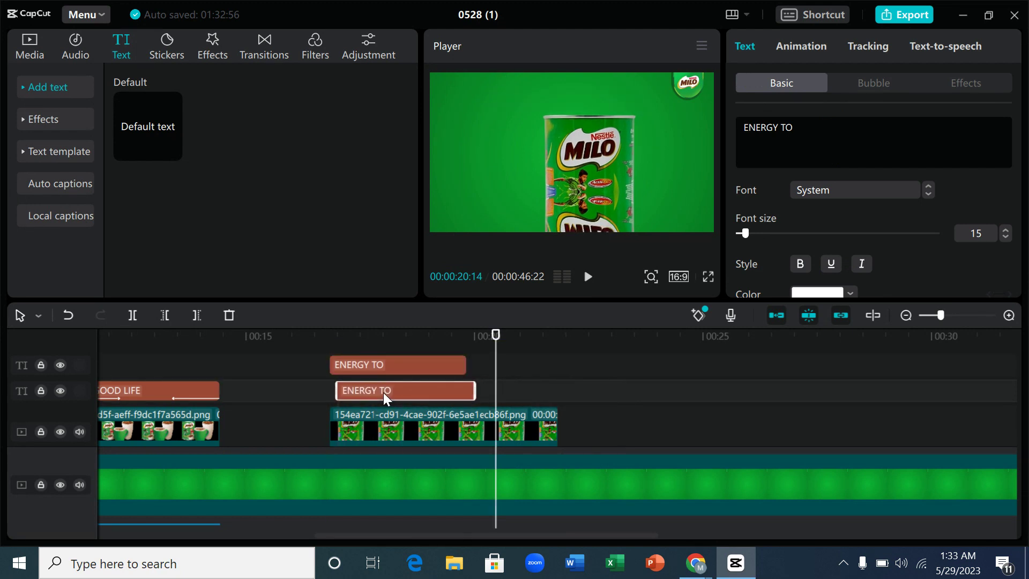
Move the playhead to 00:00:17:26 and change the duplicate clip's text to GO FURTHER
left_click_drag(814, 137, 740, 131)
left_click(376, 335)
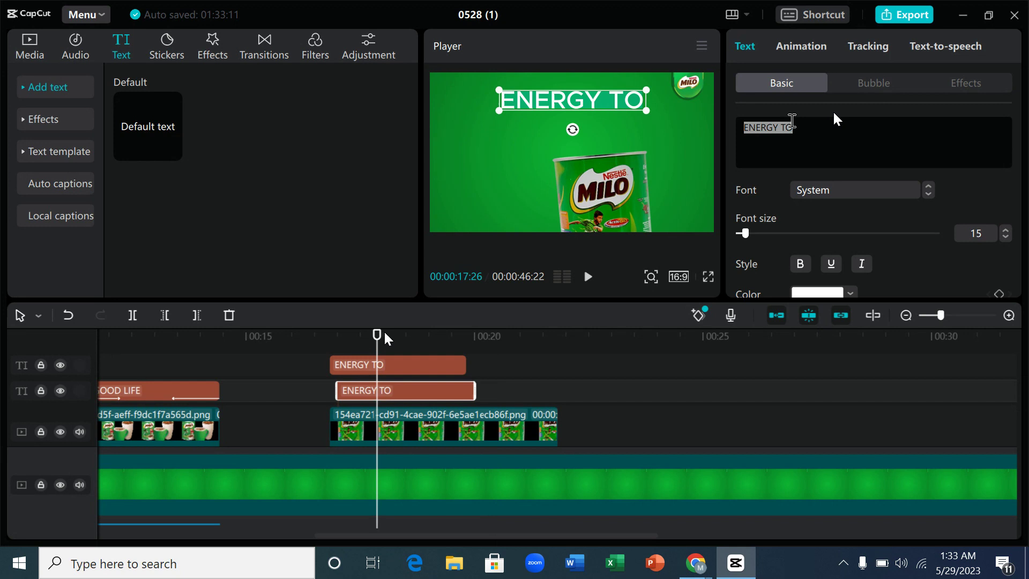
left_click(796, 127)
left_click_drag(793, 127, 728, 125)
type("G")
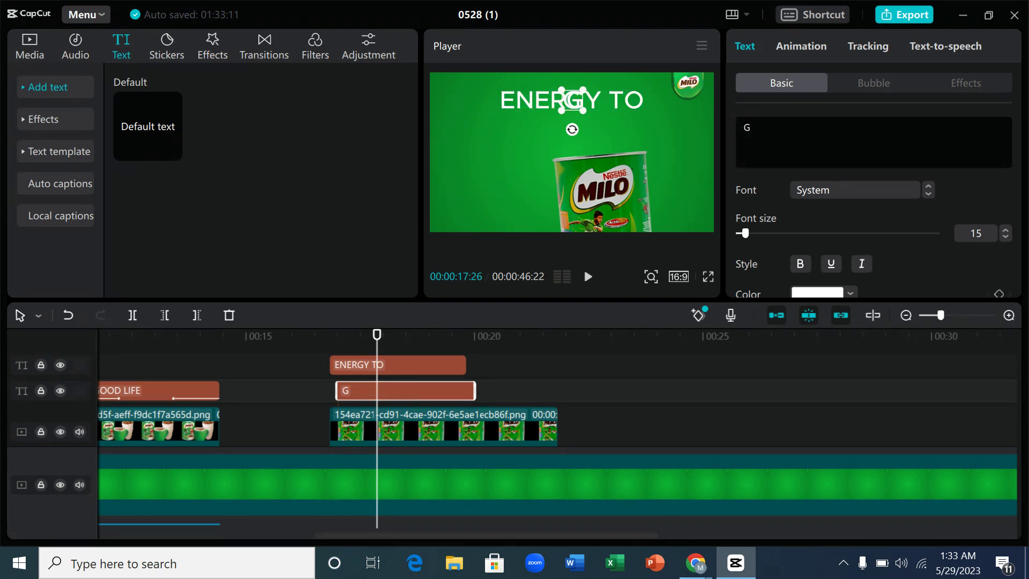
type("O FUR")
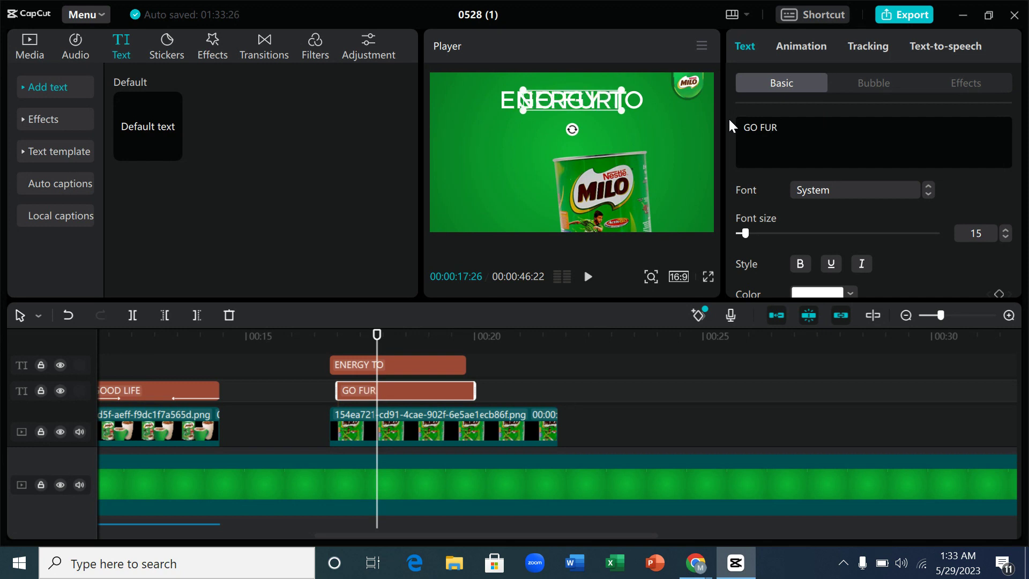
type("THER")
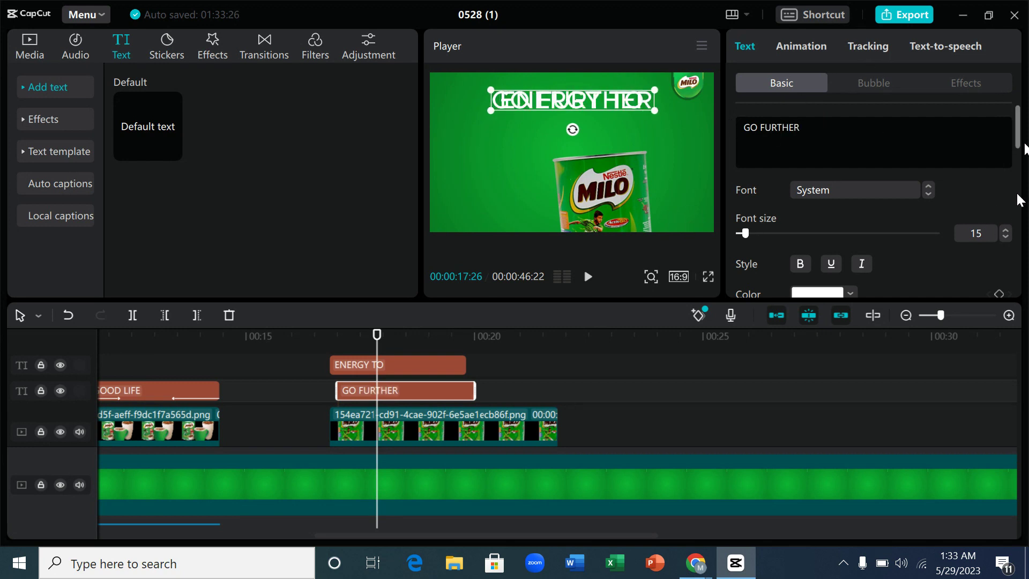
Reposition the GO FURTHER text directly below ENERGY TO in the frame, at about X 0, Y 380
scroll(1021, 137, "down", 2)
left_click_drag(1021, 141, 1018, 236)
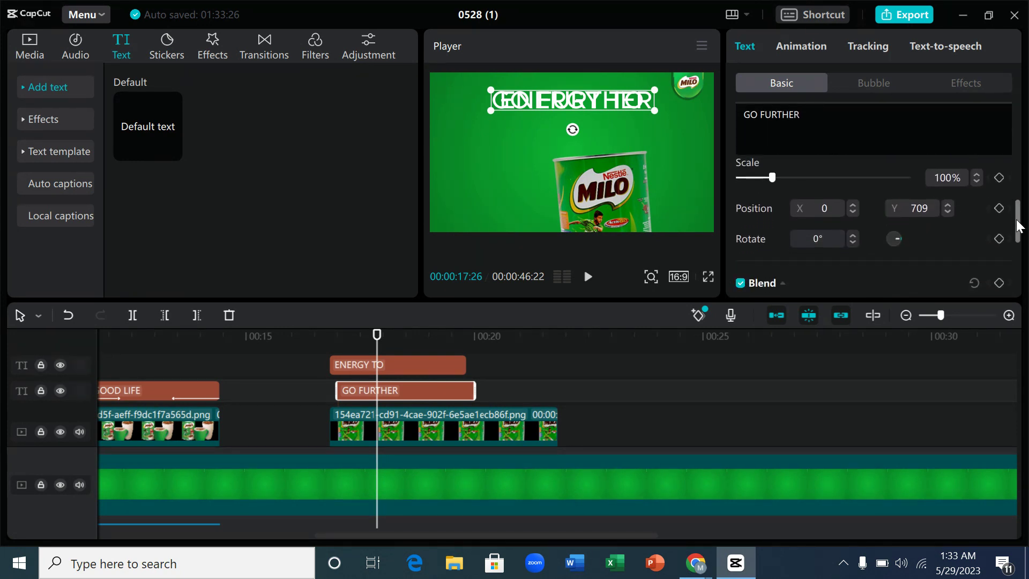
left_click(946, 212)
left_click(946, 213)
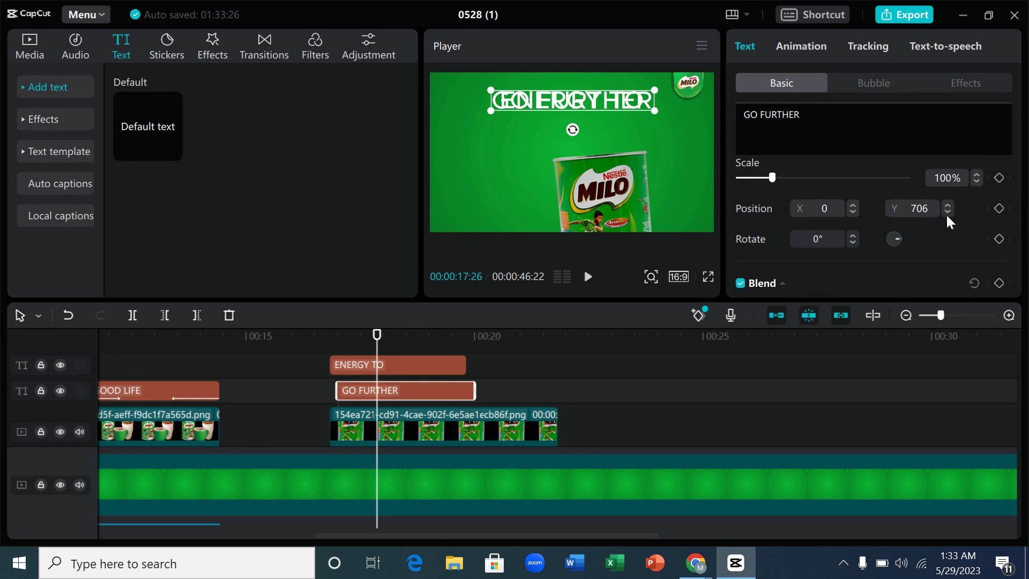
left_click_drag(516, 102, 519, 128)
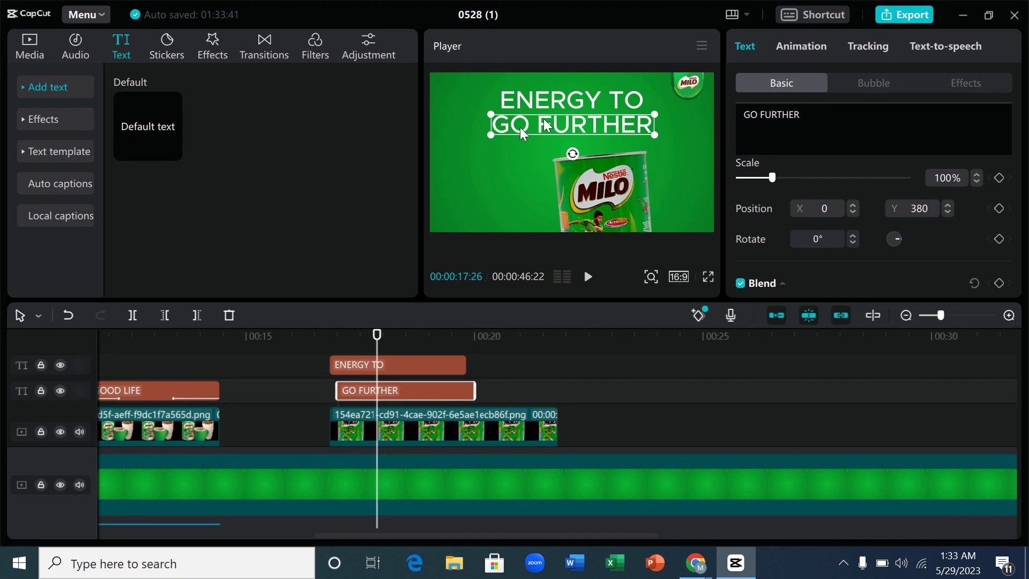
Move the playhead to 00:00:17:00 and apply the Random Bounce entrance animation to the ENERGY TO text clip
left_click(357, 360)
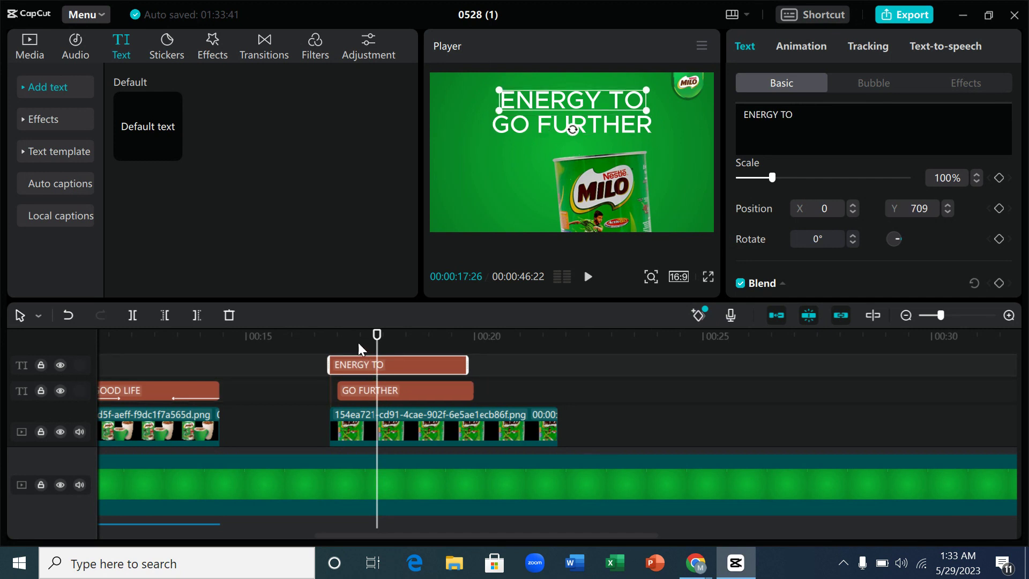
left_click(353, 346)
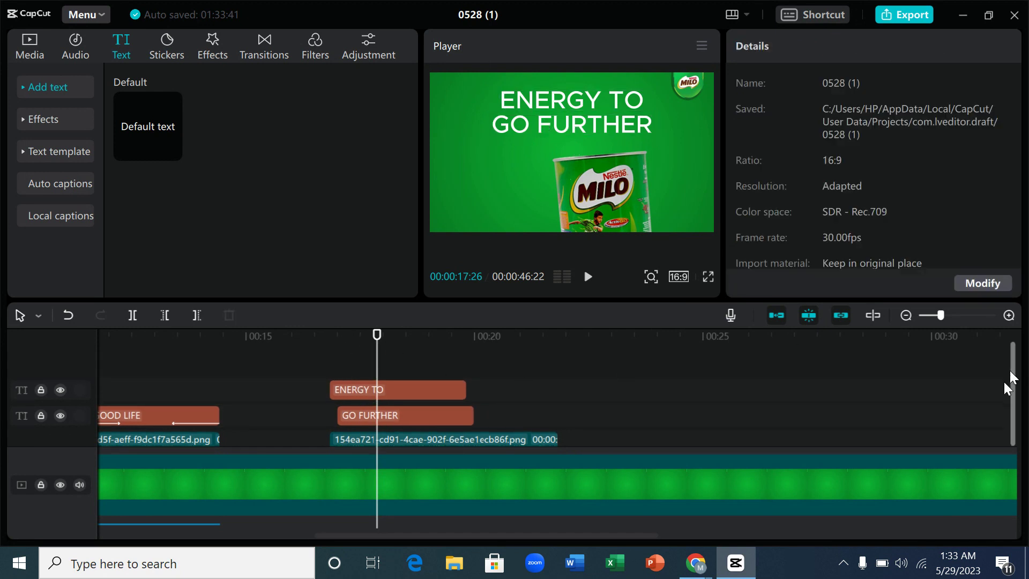
scroll(1010, 386, "down", 1)
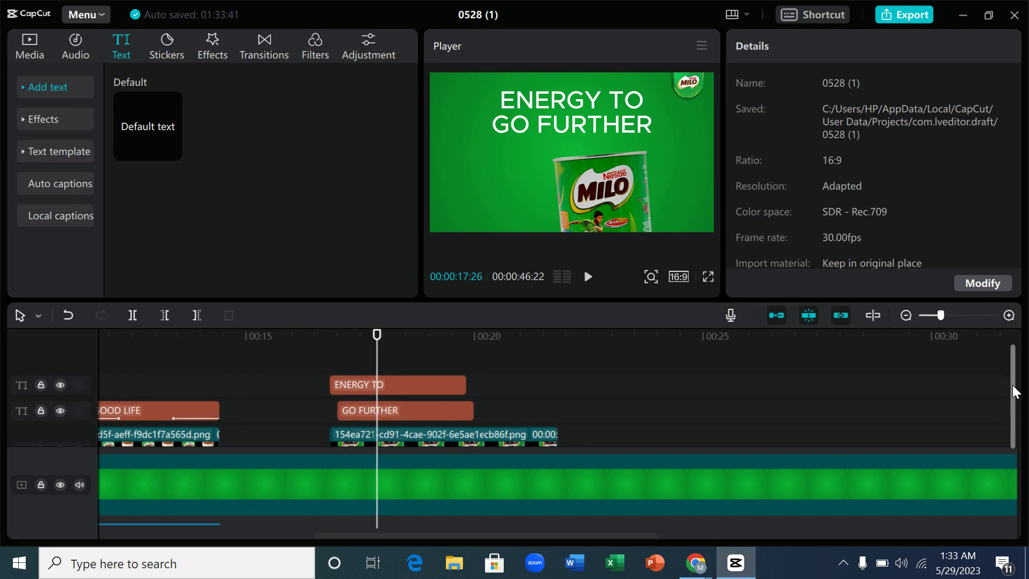
left_click(338, 336)
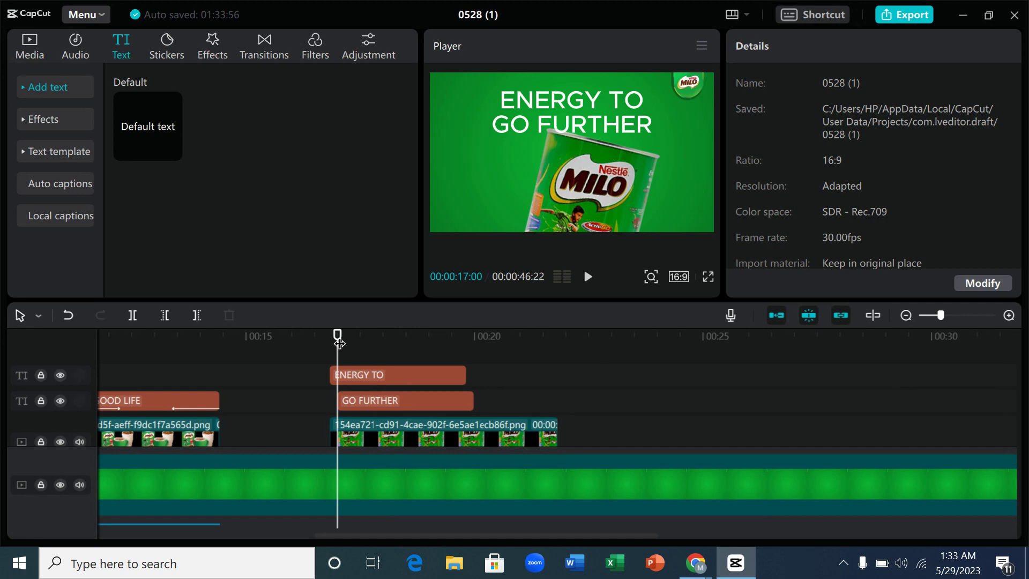
left_click(394, 374)
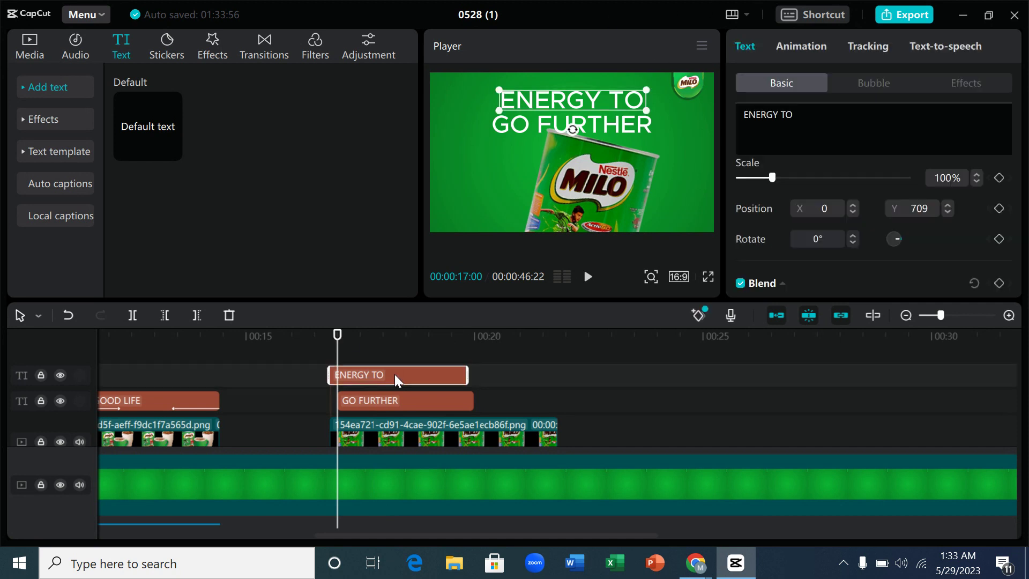
left_click(796, 47)
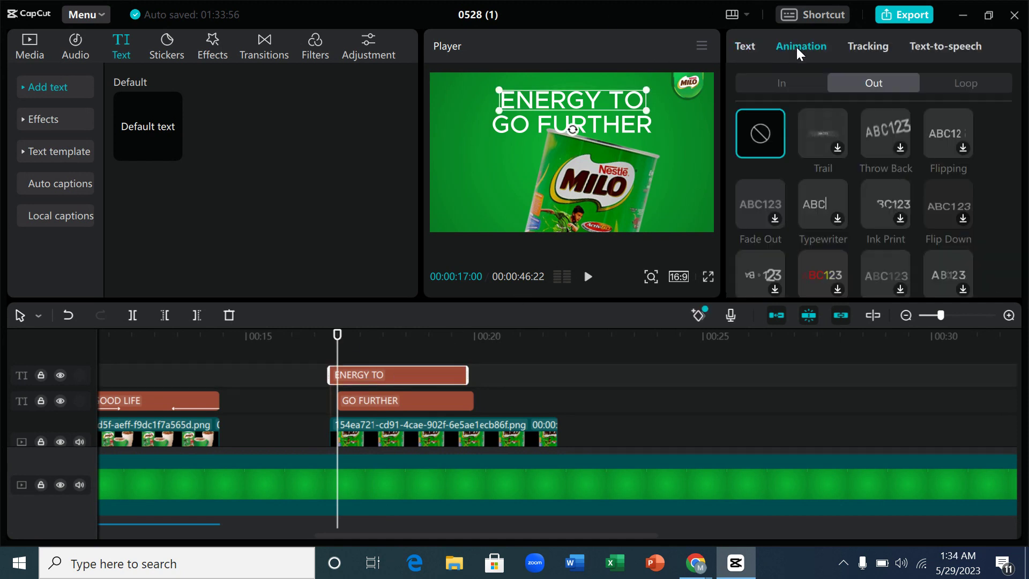
left_click(792, 78)
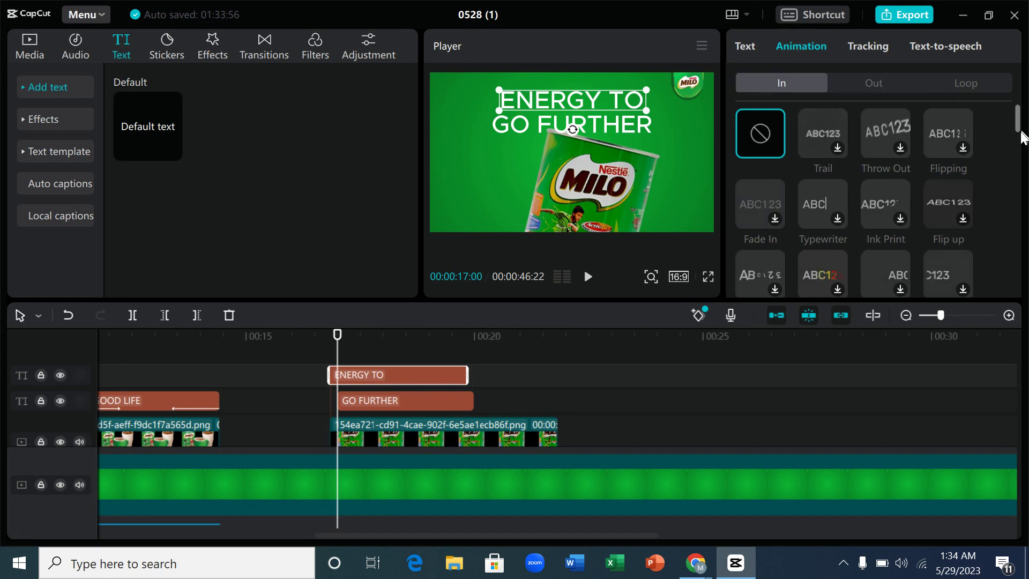
scroll(876, 214, "down", 3)
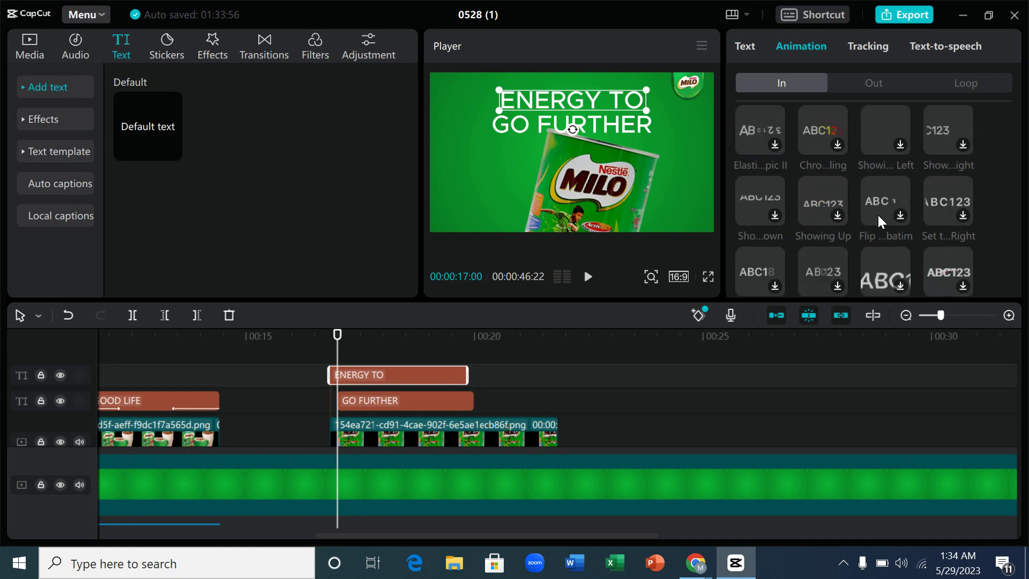
scroll(877, 214, "down", 3)
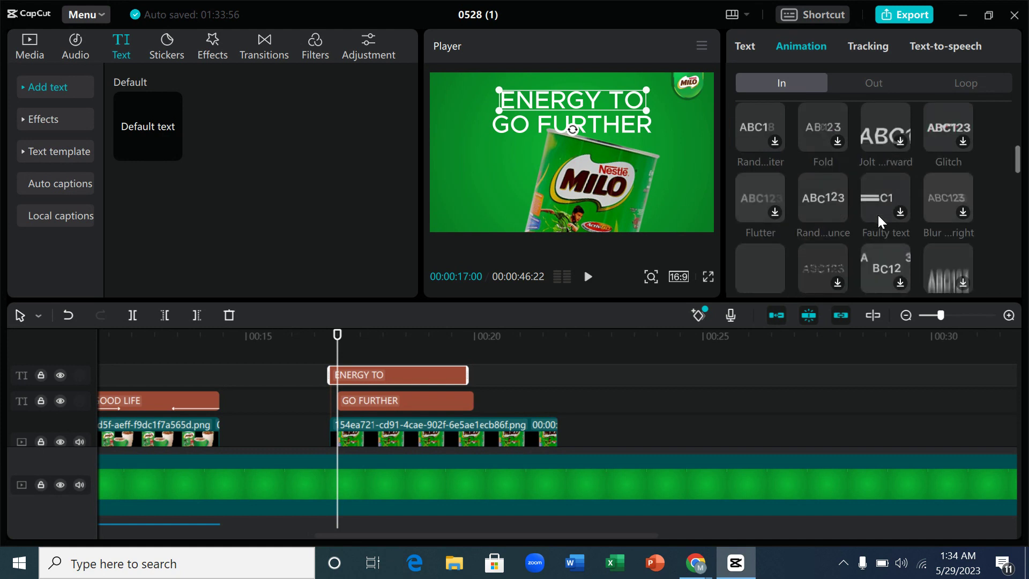
left_click(804, 212)
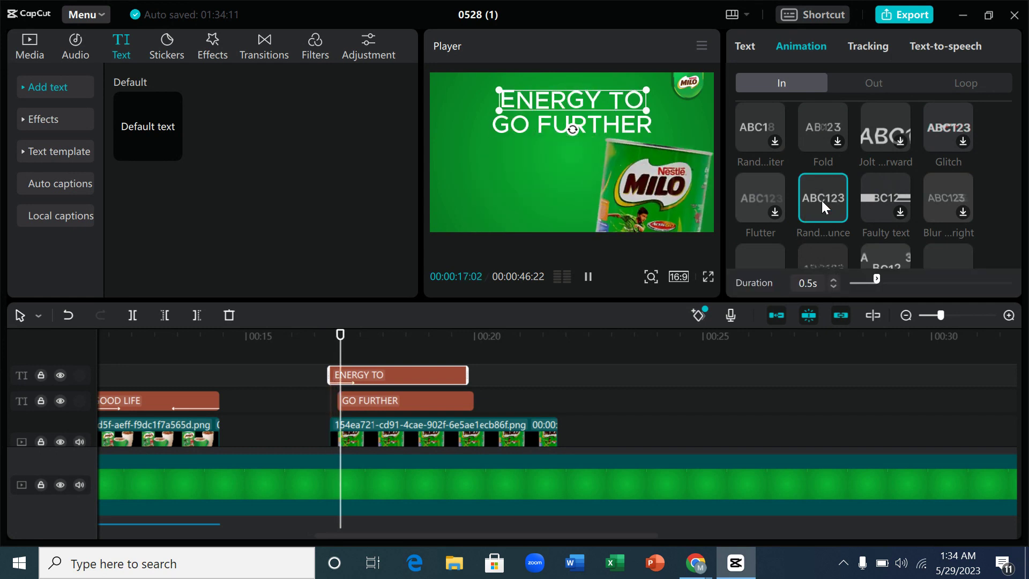
Preview the ENERGY TO entrance animation from the clip's start and lengthen its duration to 1.2 s
left_click(338, 344)
left_click(328, 344)
left_click(336, 345)
key("space")
key("space")
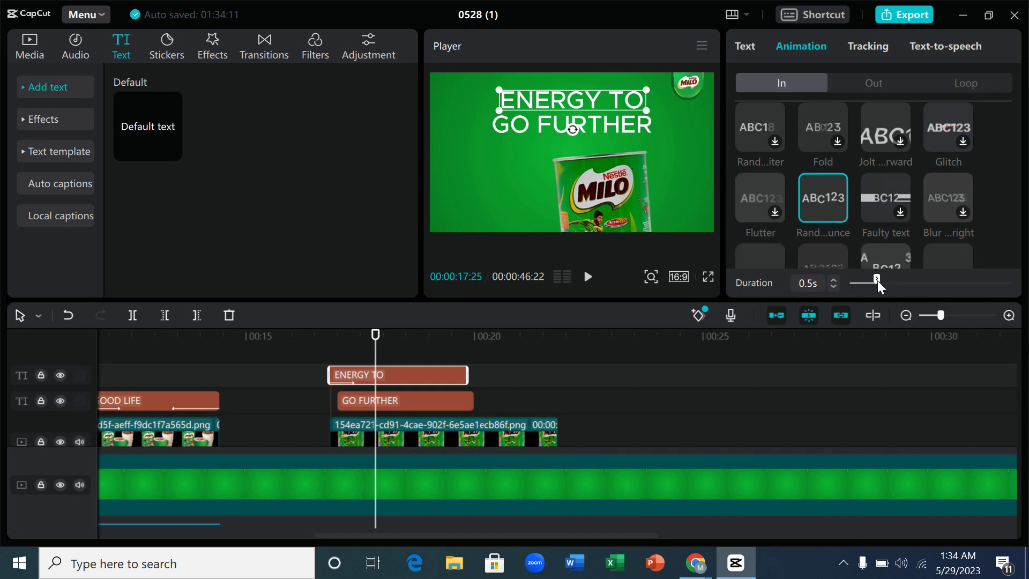
left_click_drag(876, 280, 911, 281)
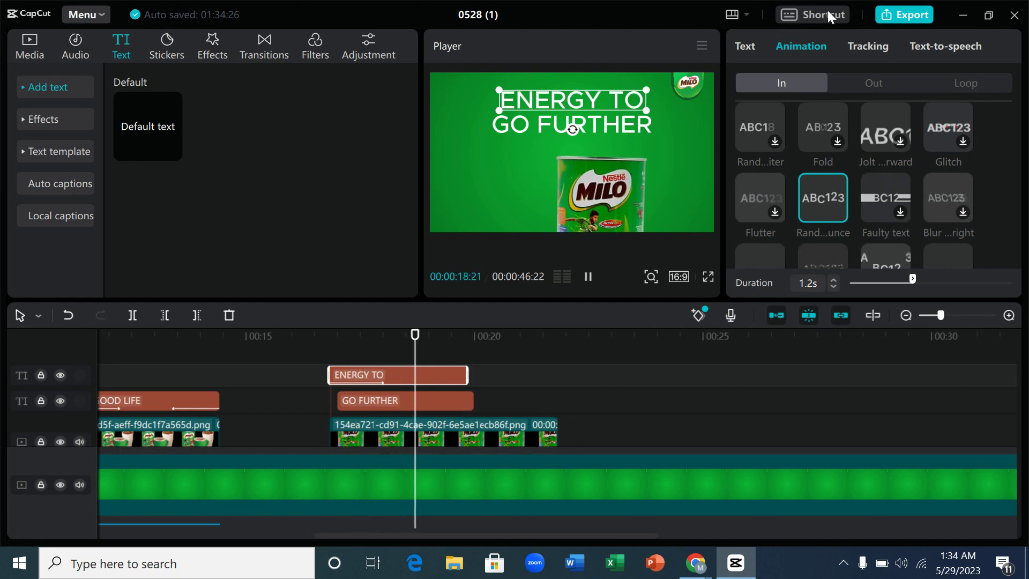
Apply the Bounce Out exit animation to the ENERGY TO text clip and set its exit duration to 1.0 s
left_click(873, 79)
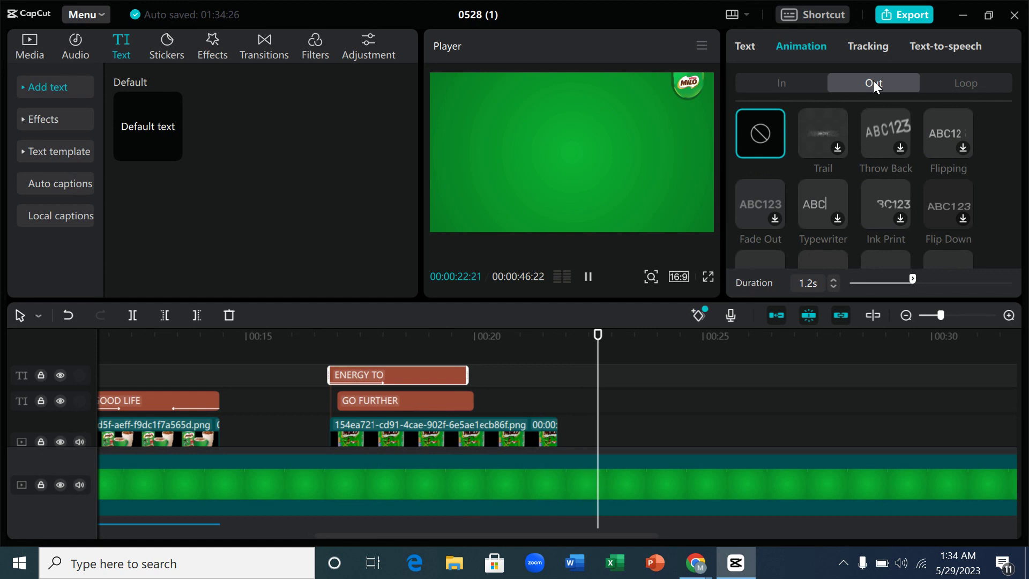
key("space")
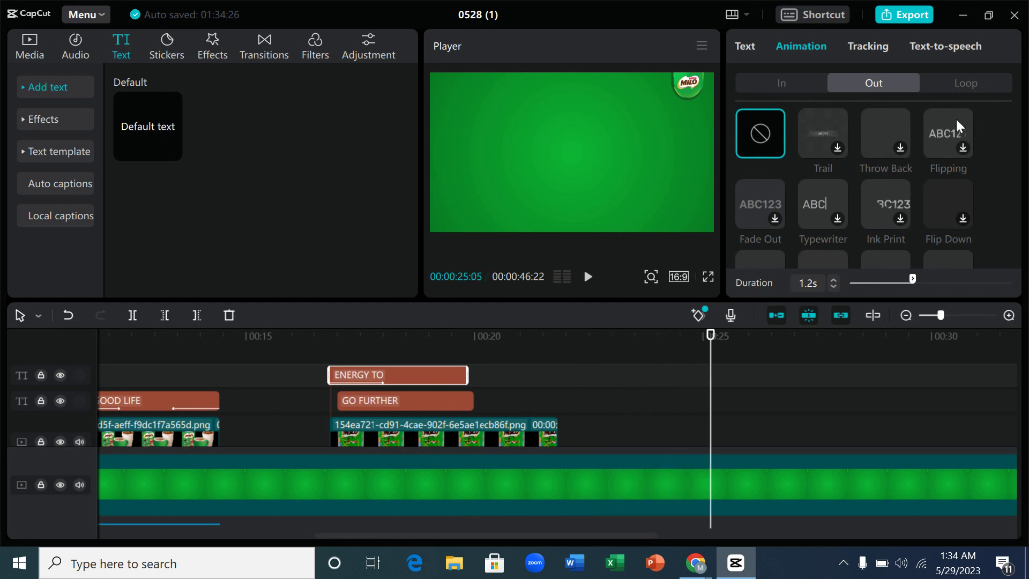
scroll(940, 166, "down", 5)
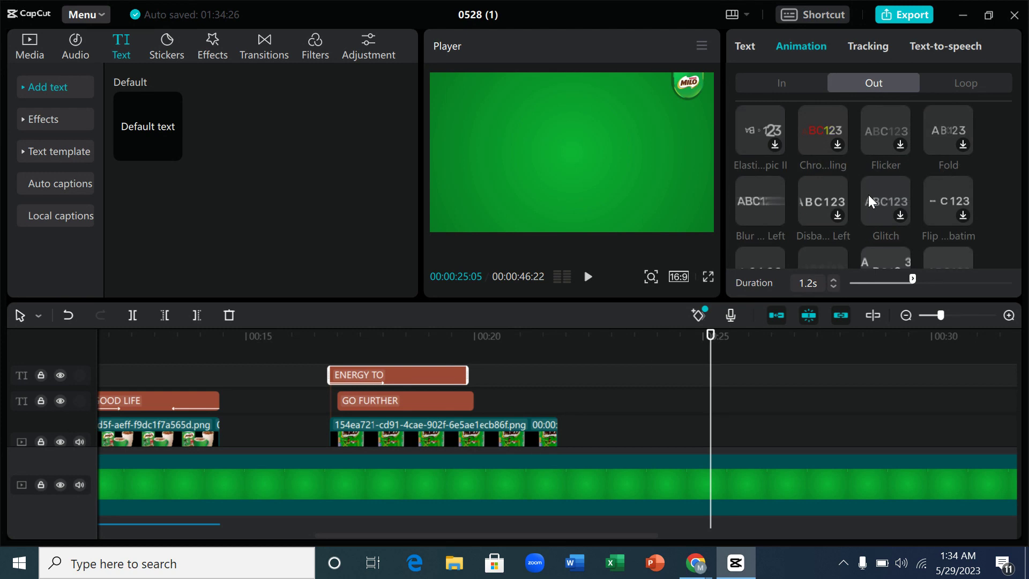
scroll(917, 201, "up", 1)
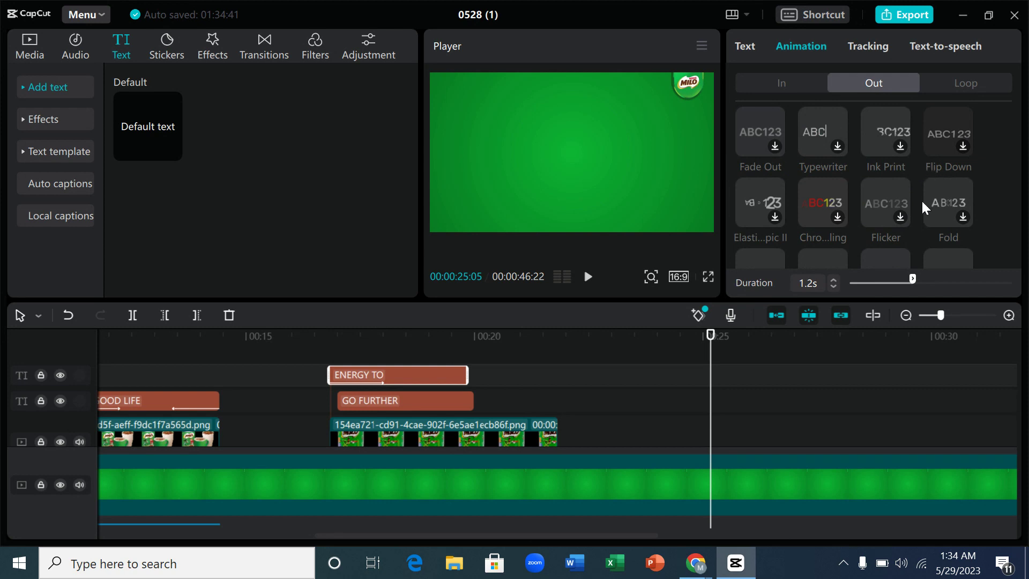
scroll(920, 199, "down", 1)
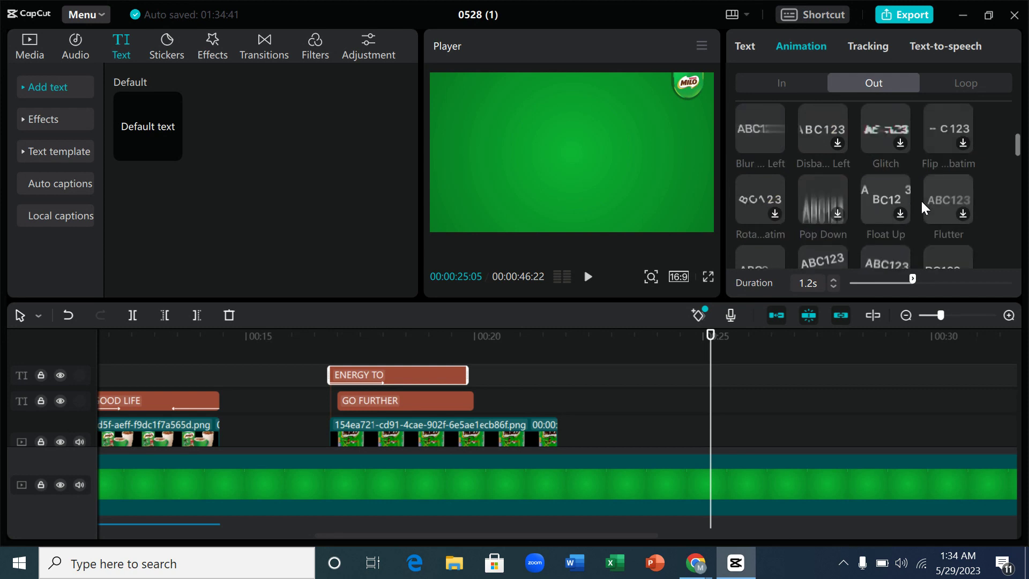
scroll(920, 200, "down", 1)
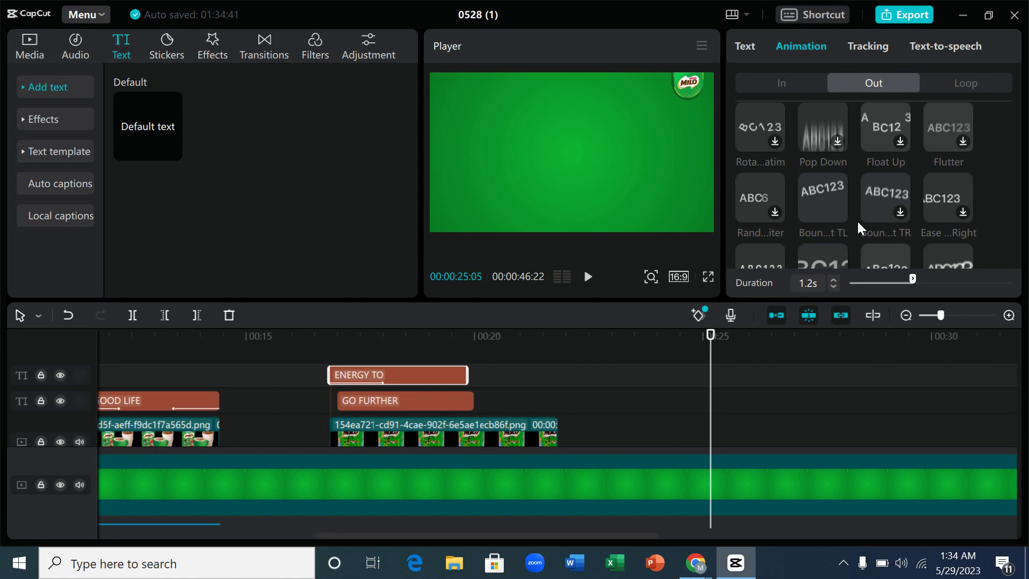
scroll(857, 220, "down", 1)
scroll(857, 220, "down", 1)
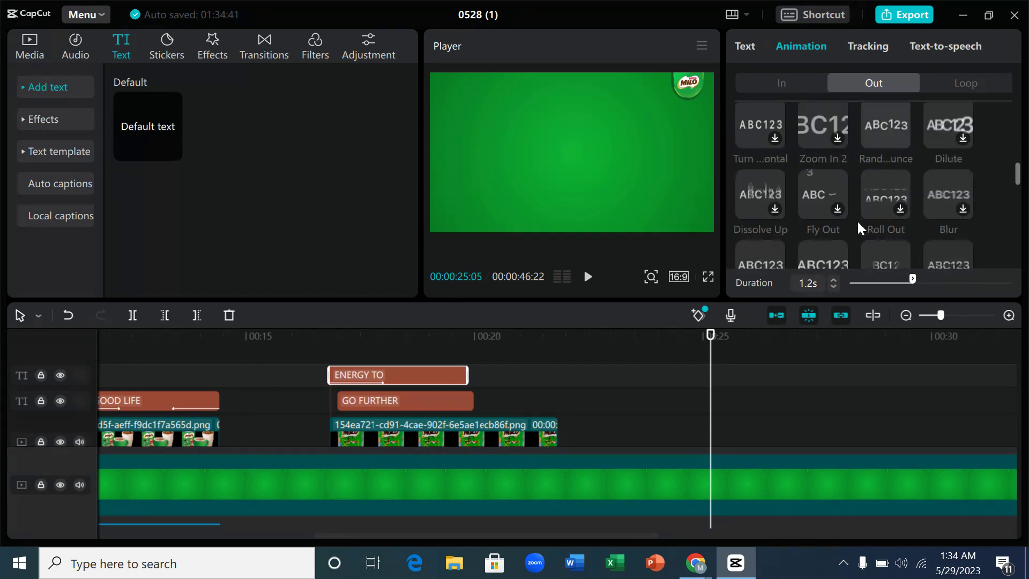
scroll(856, 220, "down", 1)
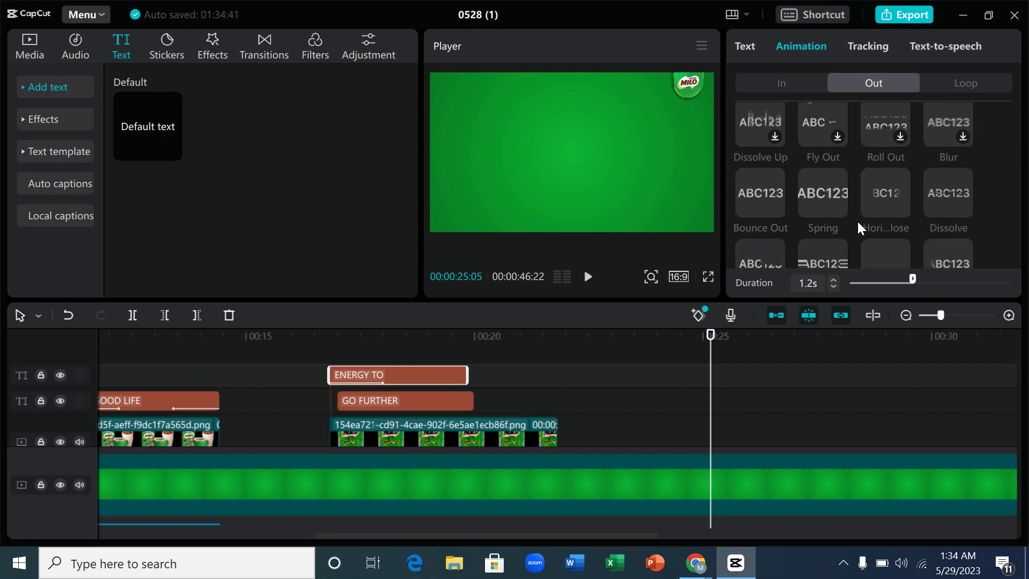
left_click(756, 198)
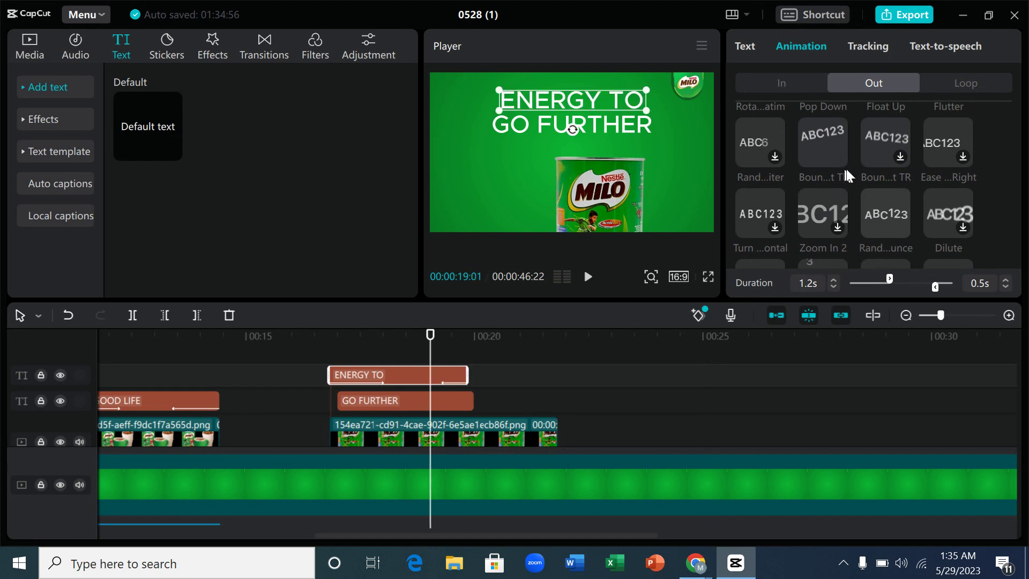
scroll(846, 168, "down", 1)
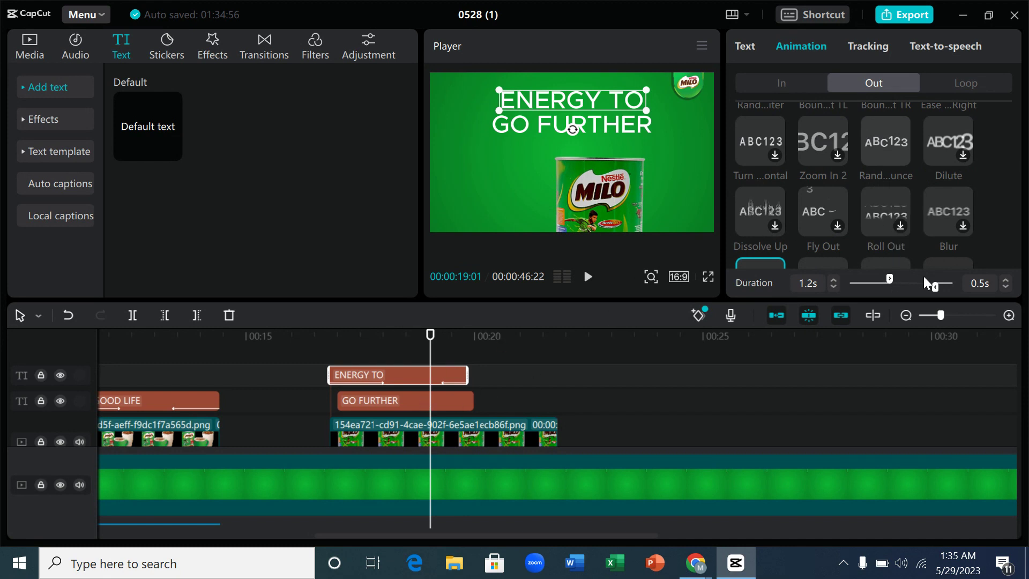
left_click_drag(933, 287, 916, 287)
Apply the Blur ... Left exit animation to the GO FURTHER text clip and set its exit duration to 0.9 s
left_click_drag(336, 335, 329, 336)
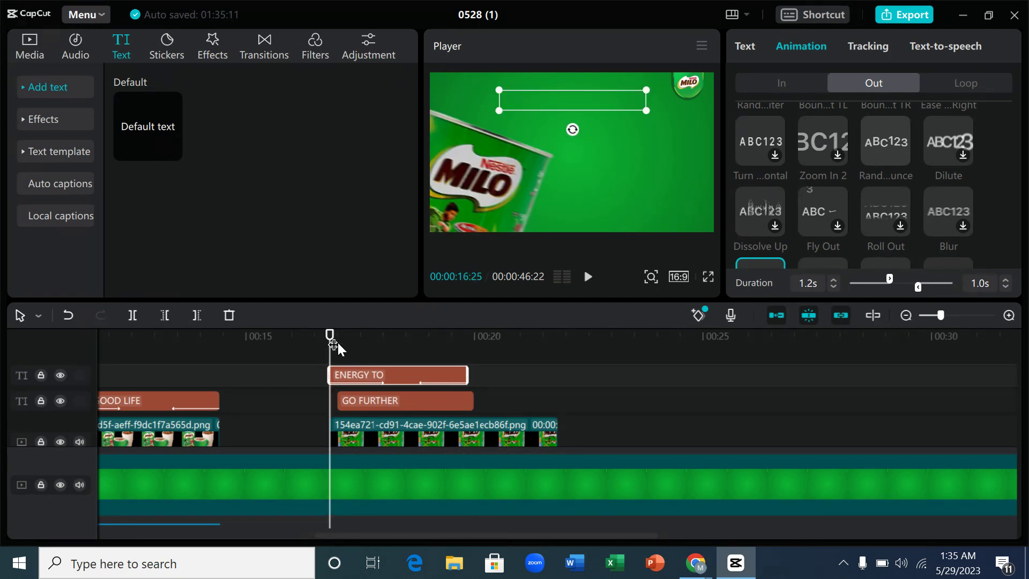
left_click(364, 405)
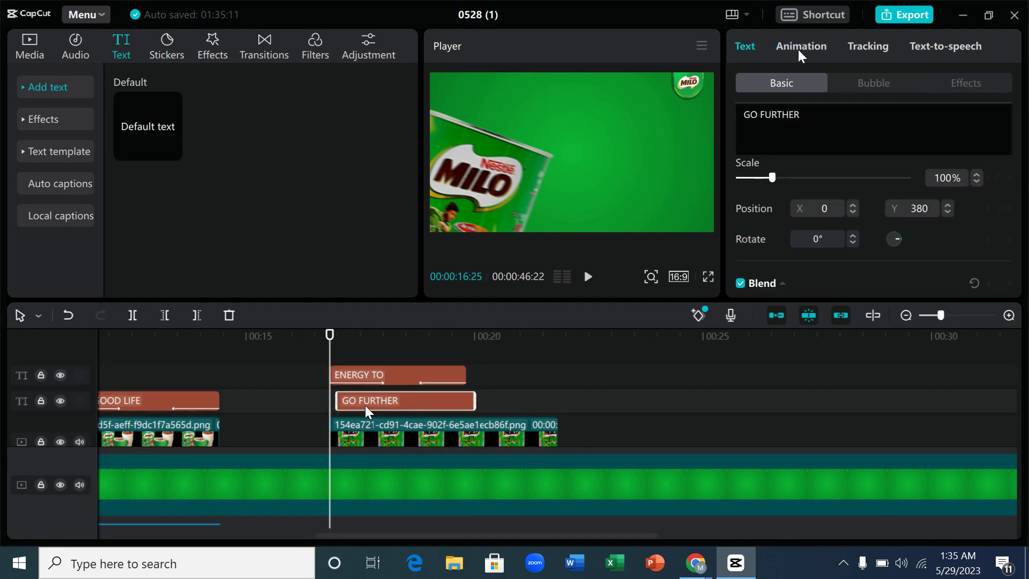
left_click(815, 47)
left_click_drag(330, 335, 346, 338)
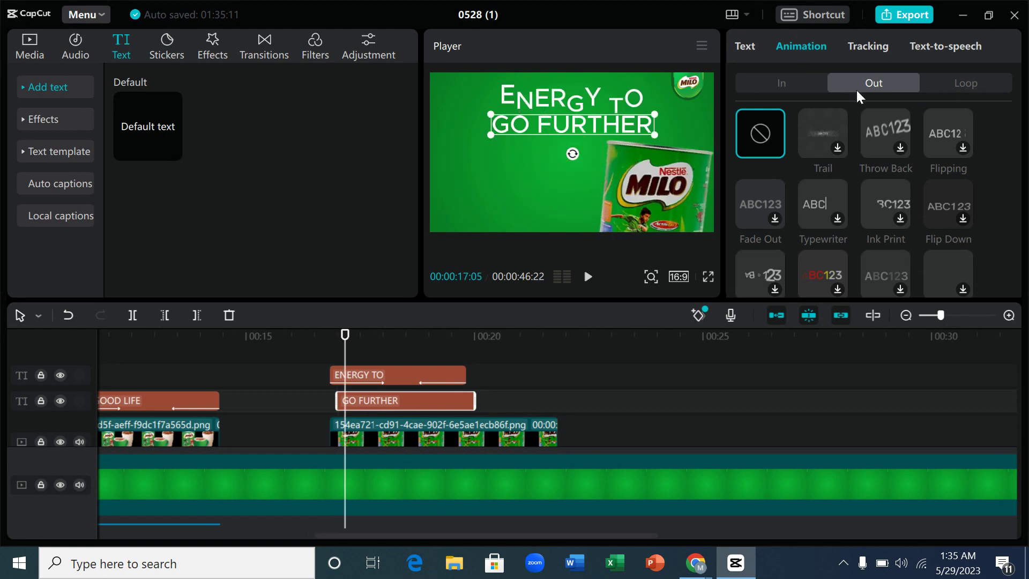
scroll(888, 208, "down", 1)
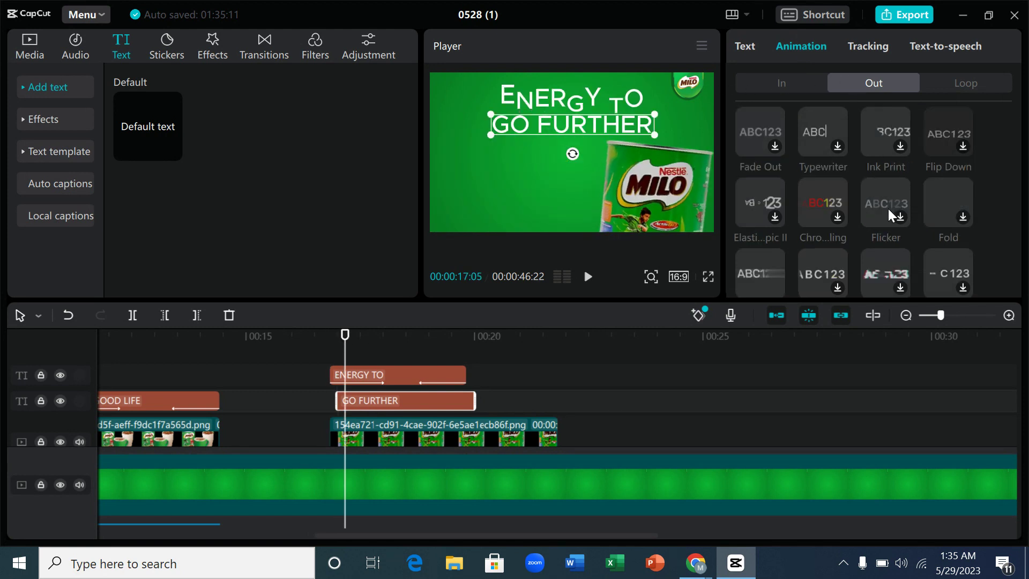
scroll(889, 208, "down", 1)
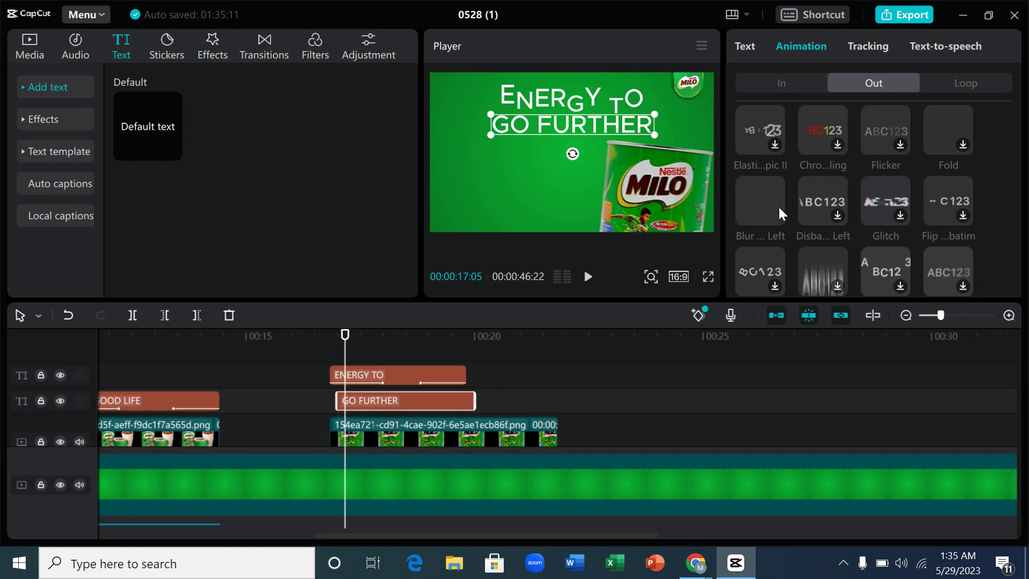
scroll(756, 204, "up", 3)
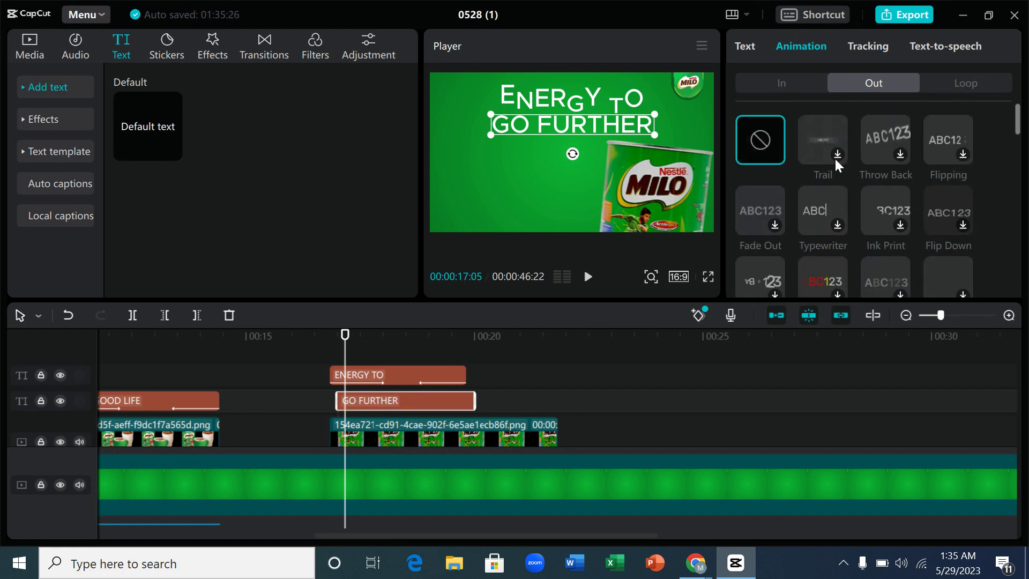
scroll(831, 228, "down", 3)
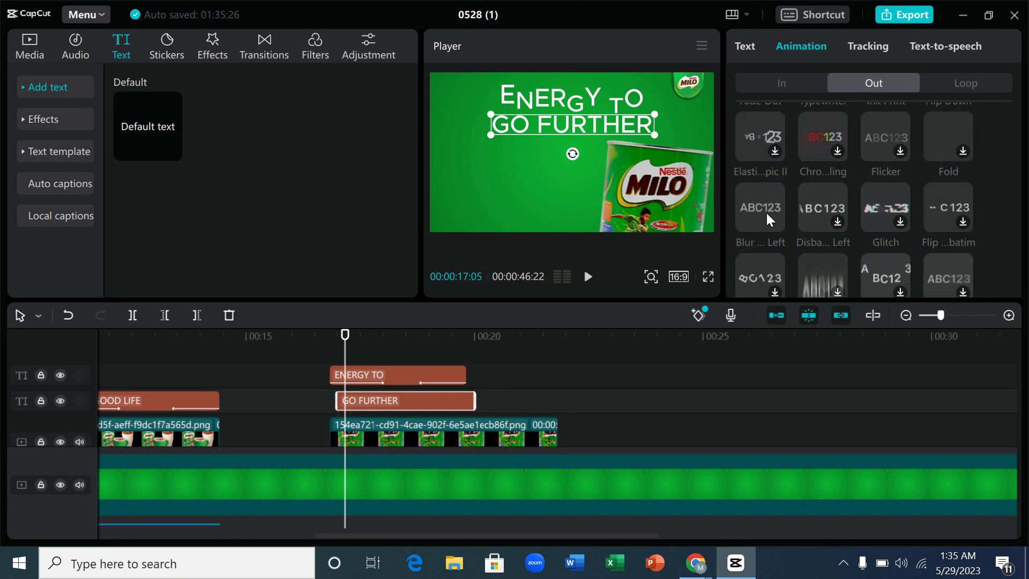
left_click(766, 213)
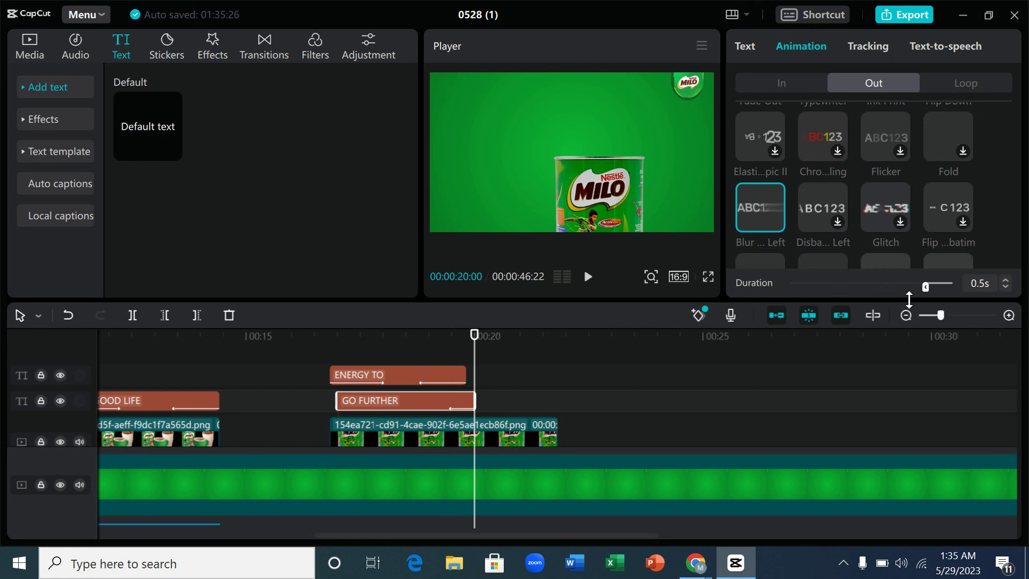
left_click_drag(918, 290, 903, 288)
Apply the Blur ... Left entrance animation to the GO FURTHER text clip and set its entrance duration to 1.1 s
left_click(779, 86)
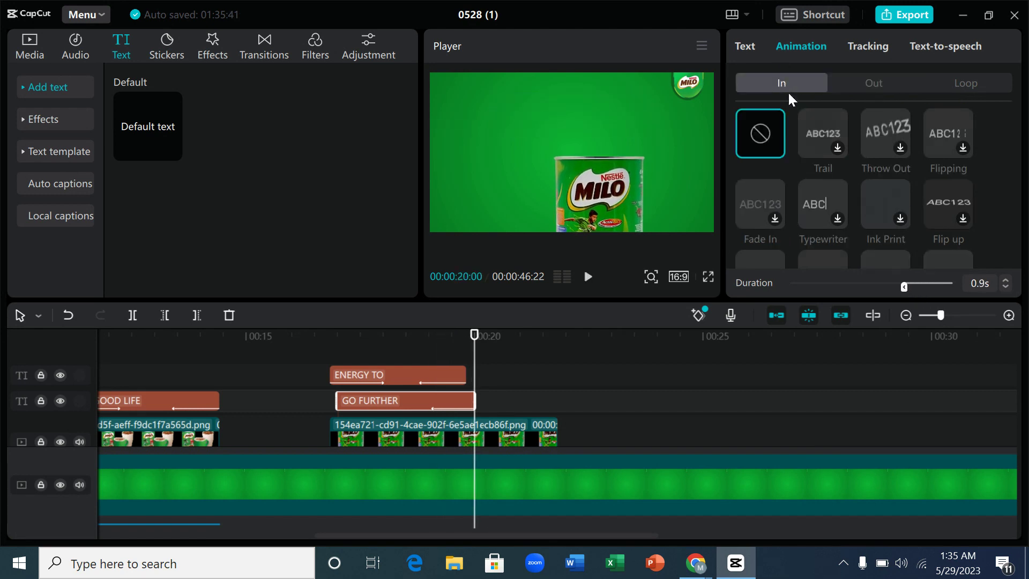
scroll(838, 185, "down", 2)
scroll(838, 184, "down", 3)
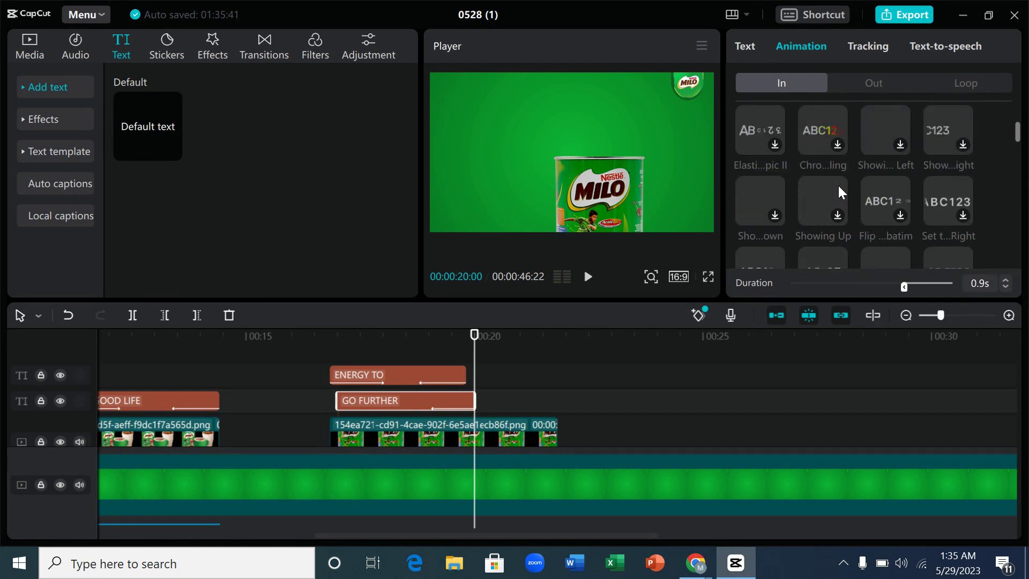
scroll(838, 185, "down", 5)
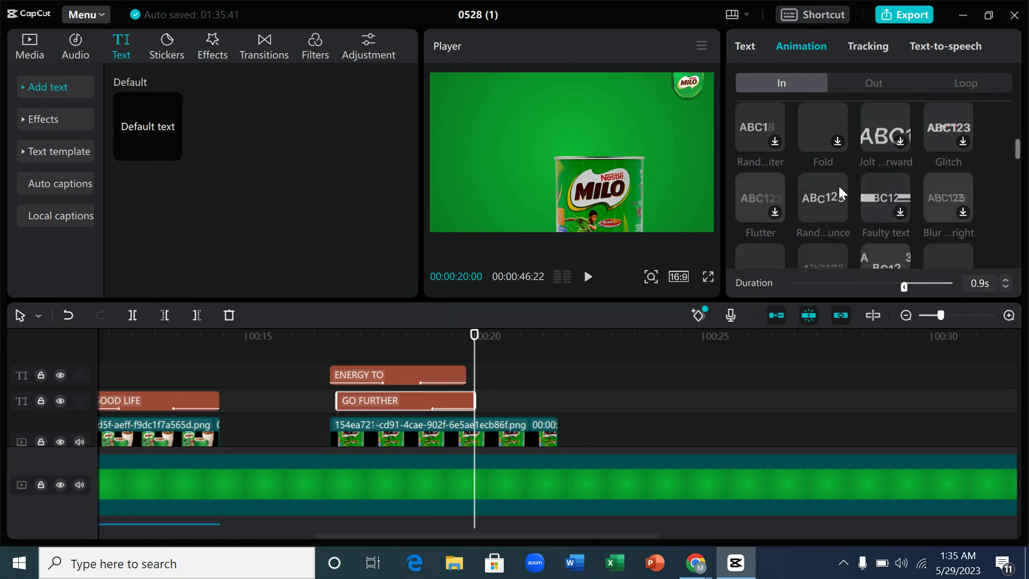
scroll(838, 186, "down", 2)
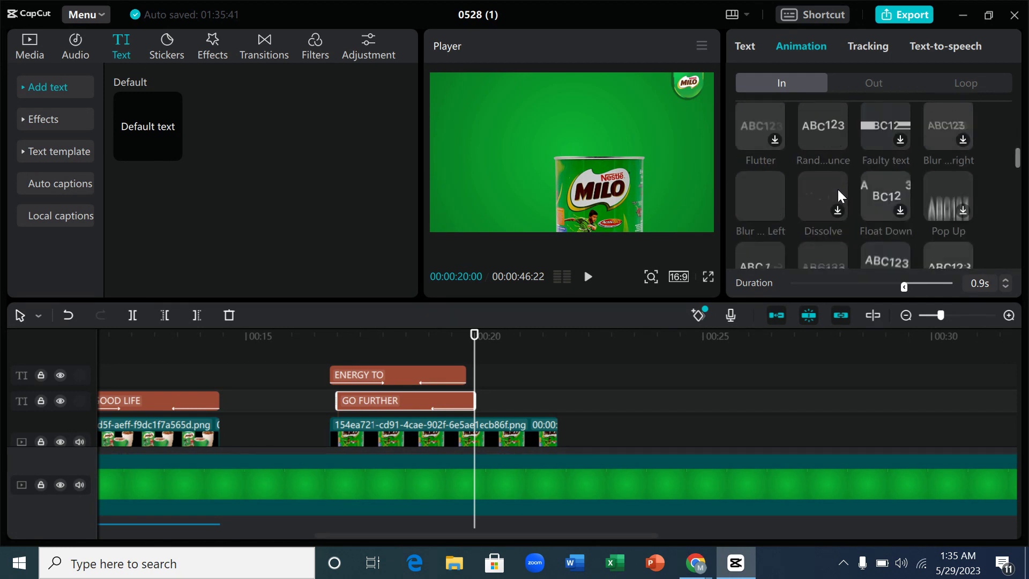
left_click(759, 205)
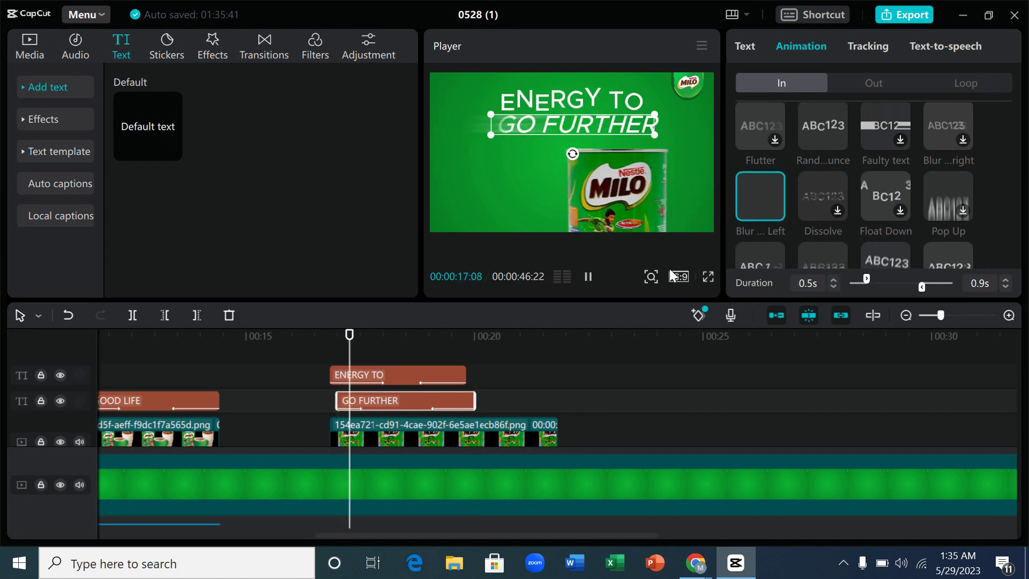
left_click_drag(865, 278, 885, 277)
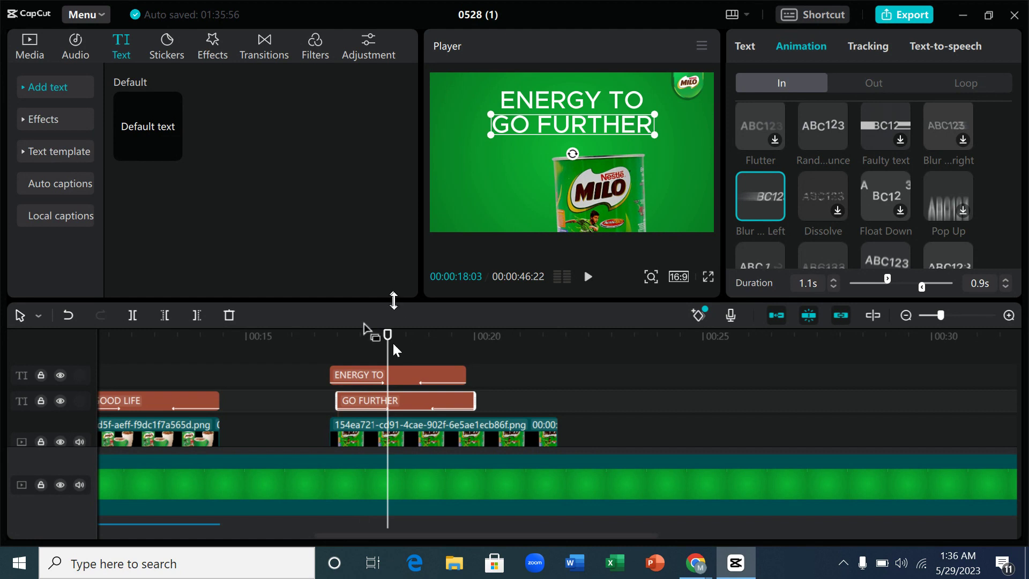
Add the iced Milo cup image 5490adcb...74f8.png on a new track above the can clip, starting where the GO FURTHER clip ends
left_click_drag(411, 331, 488, 347)
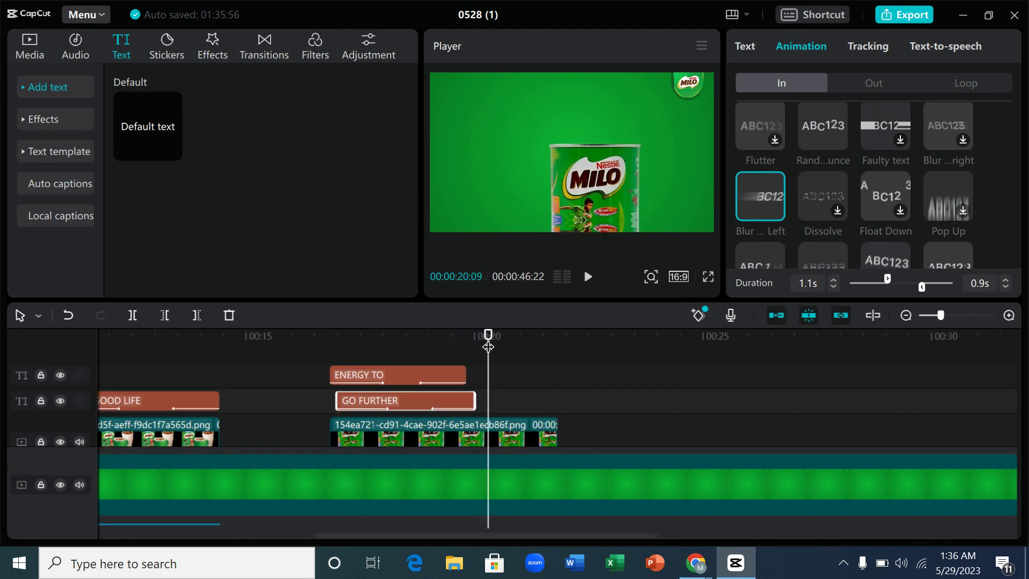
left_click(30, 48)
mouse_move(260, 177)
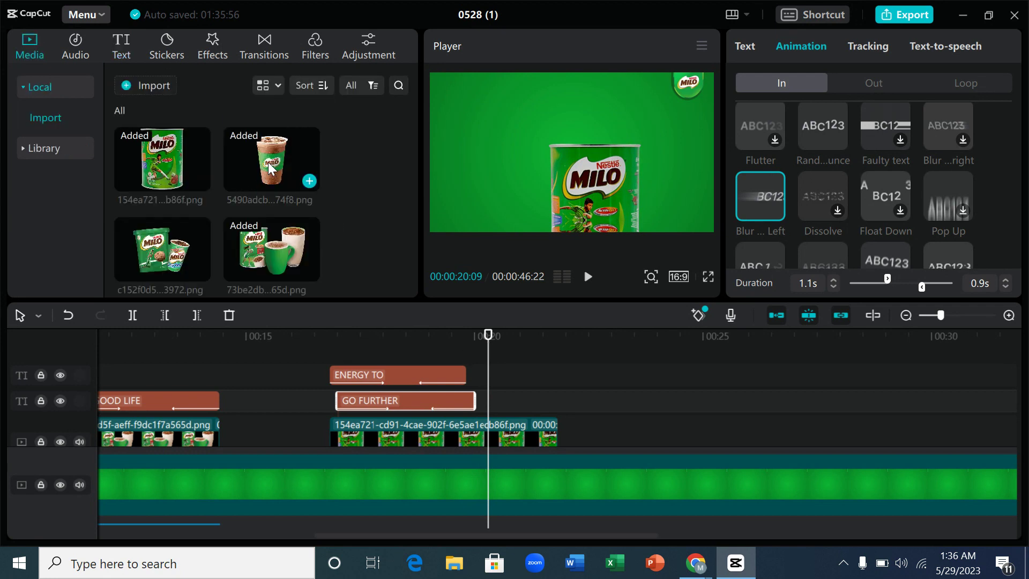
left_click_drag(270, 166, 478, 409)
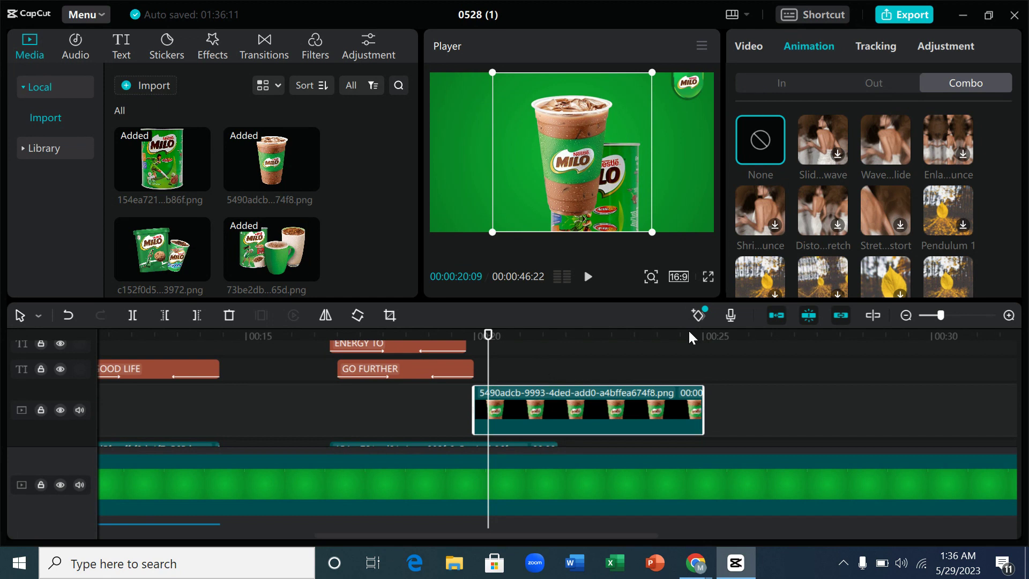
left_click_drag(1013, 374, 1013, 387)
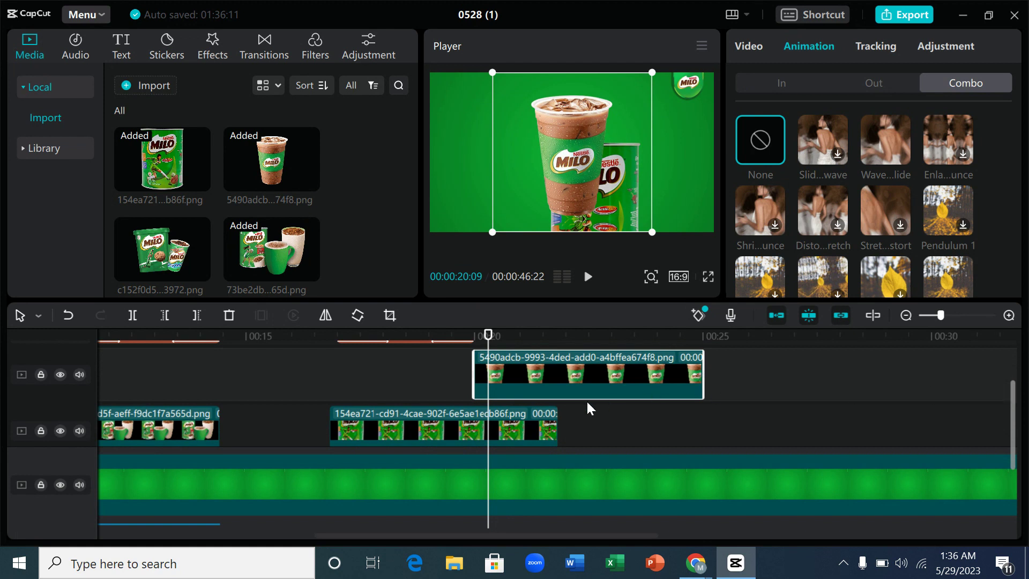
Trim the can image clip to end at 00:00:20:26 and move the cup image clip onto the same track just after it
left_click_drag(489, 336, 415, 340)
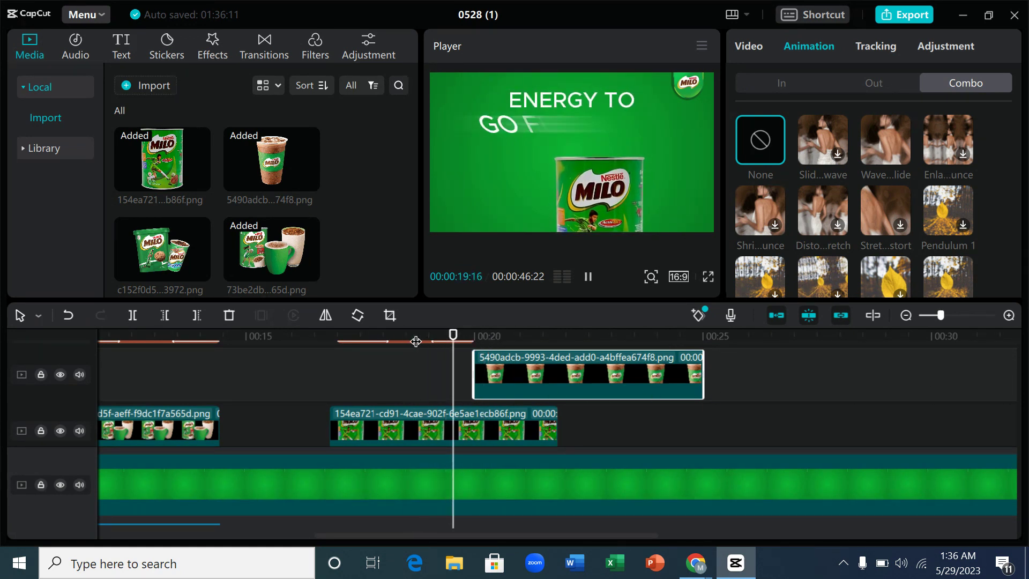
key("space")
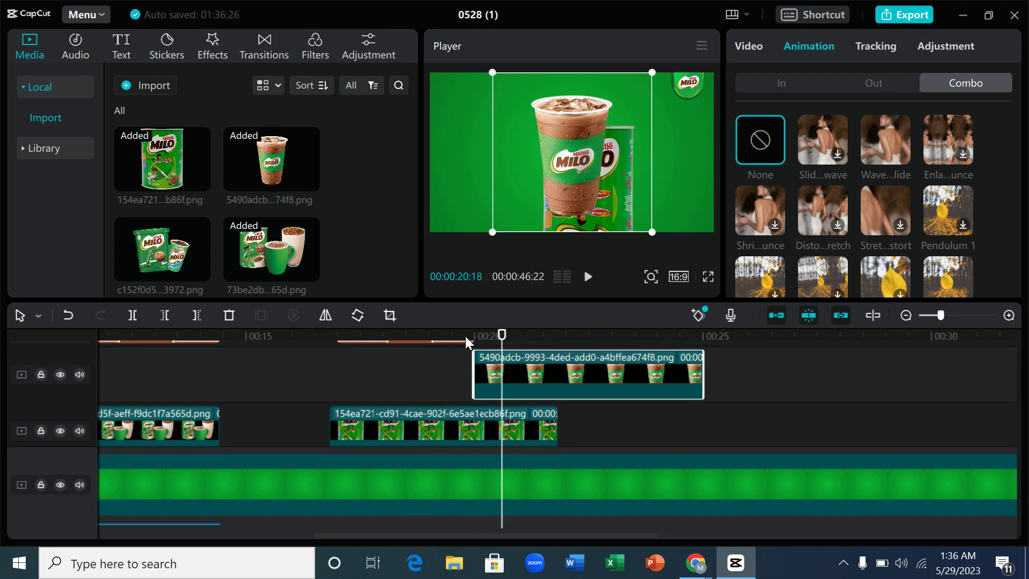
left_click_drag(502, 336, 513, 344)
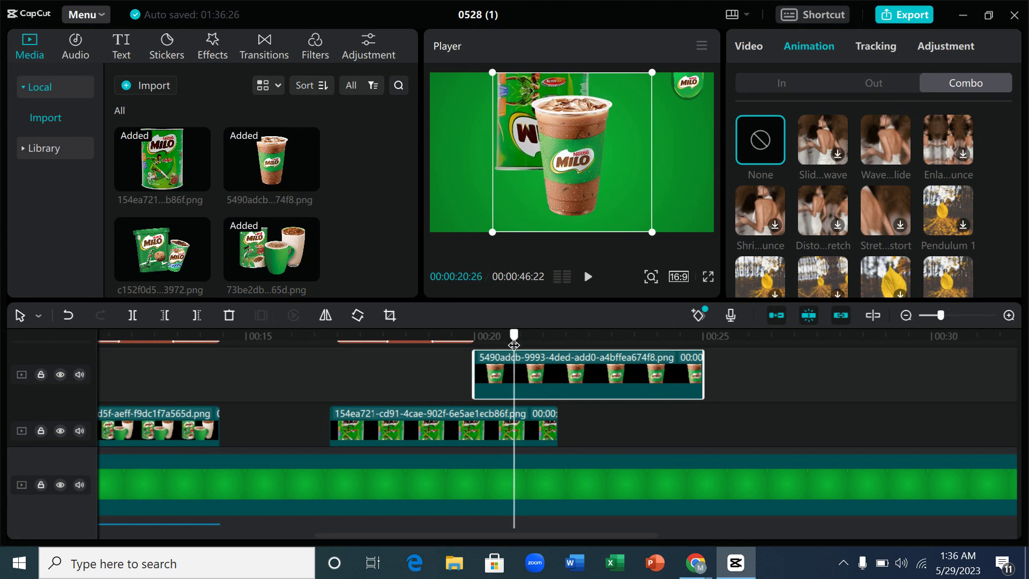
left_click(551, 414)
left_click_drag(551, 413, 515, 414)
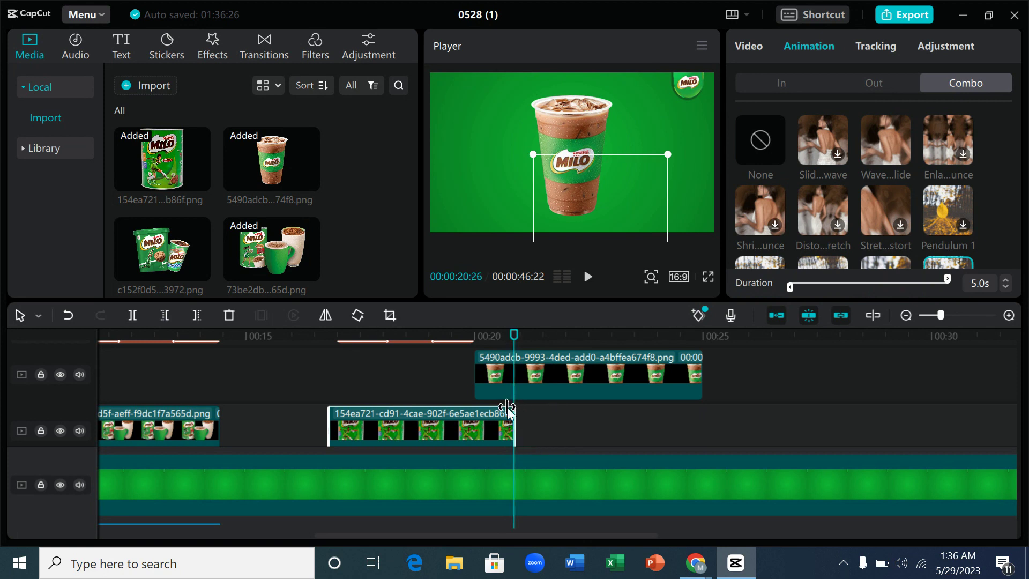
left_click_drag(525, 357, 571, 401)
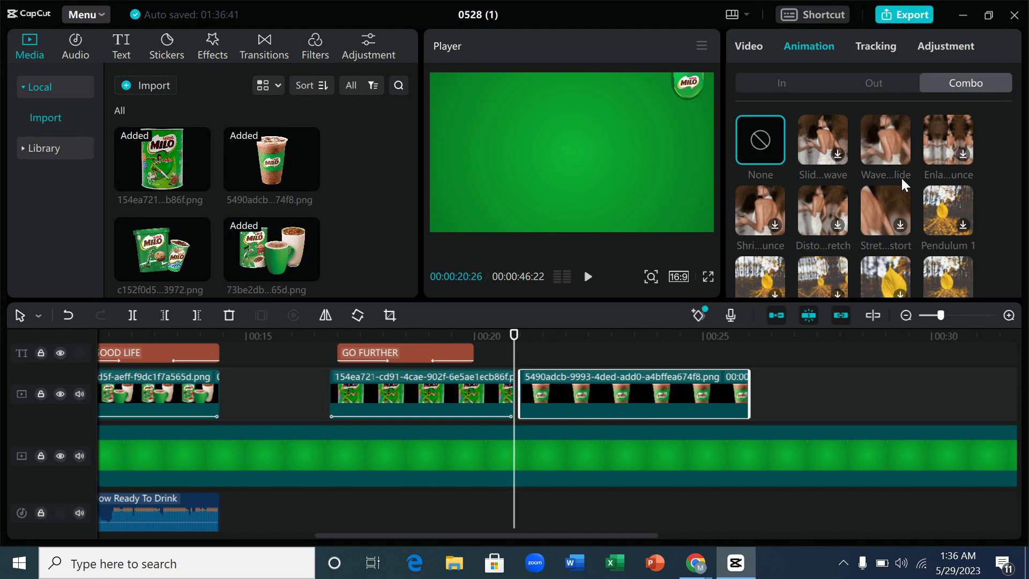
Apply the Train 2 combo animation to the iced Milo cup image clip and preview it
scroll(881, 204, "down", 2)
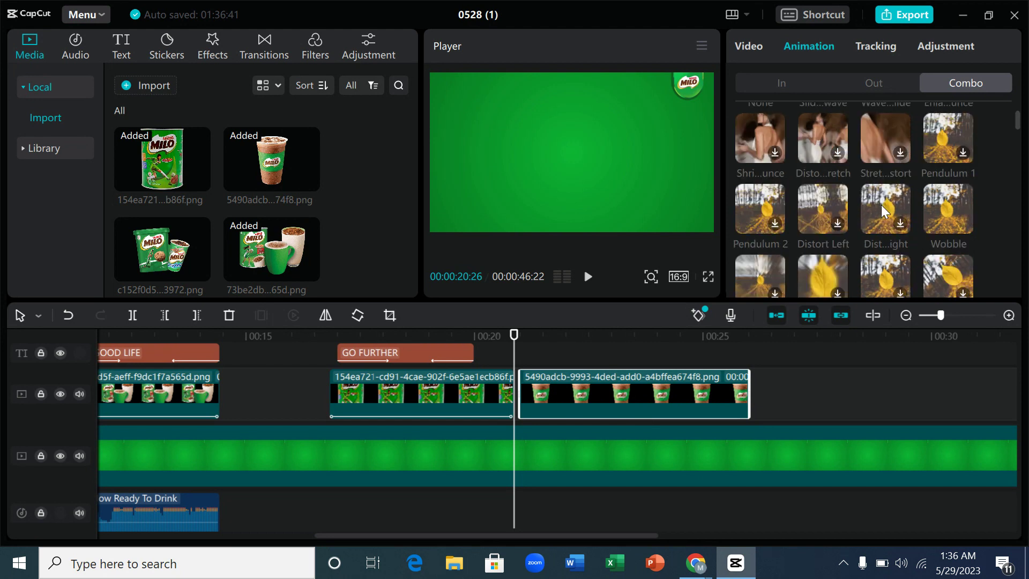
scroll(881, 205, "down", 3)
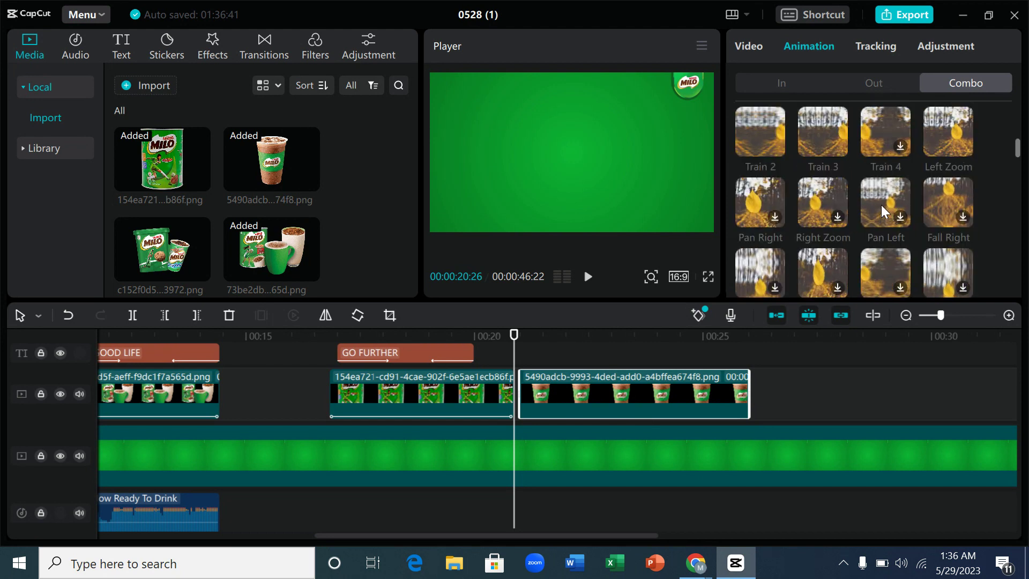
left_click(760, 132)
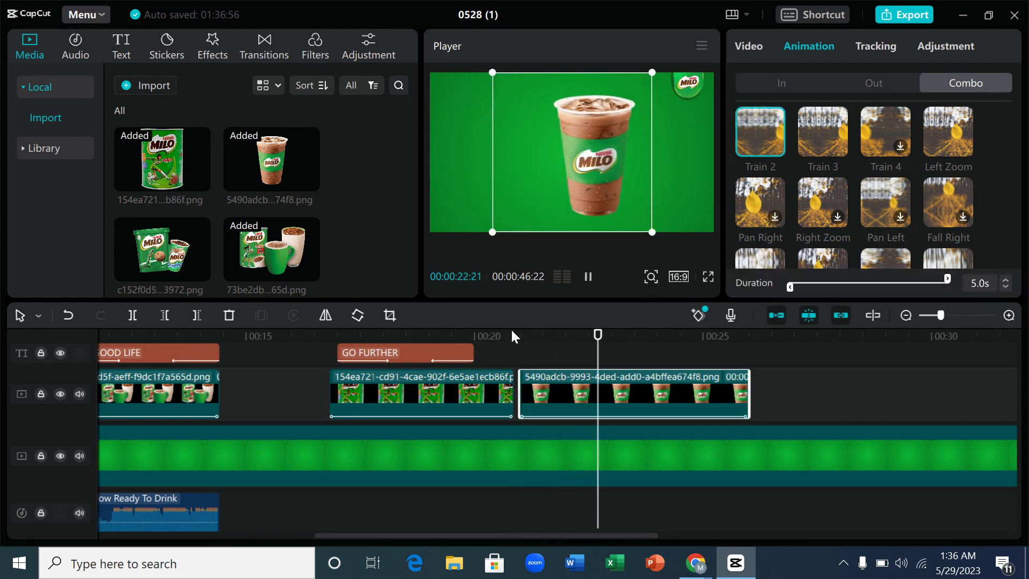
left_click_drag(500, 337, 495, 343)
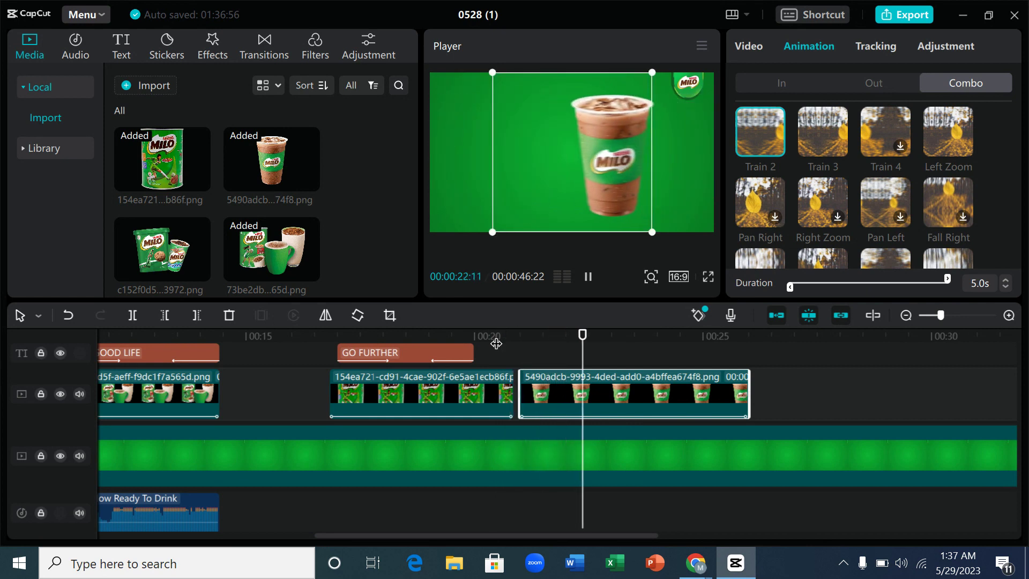
key("space")
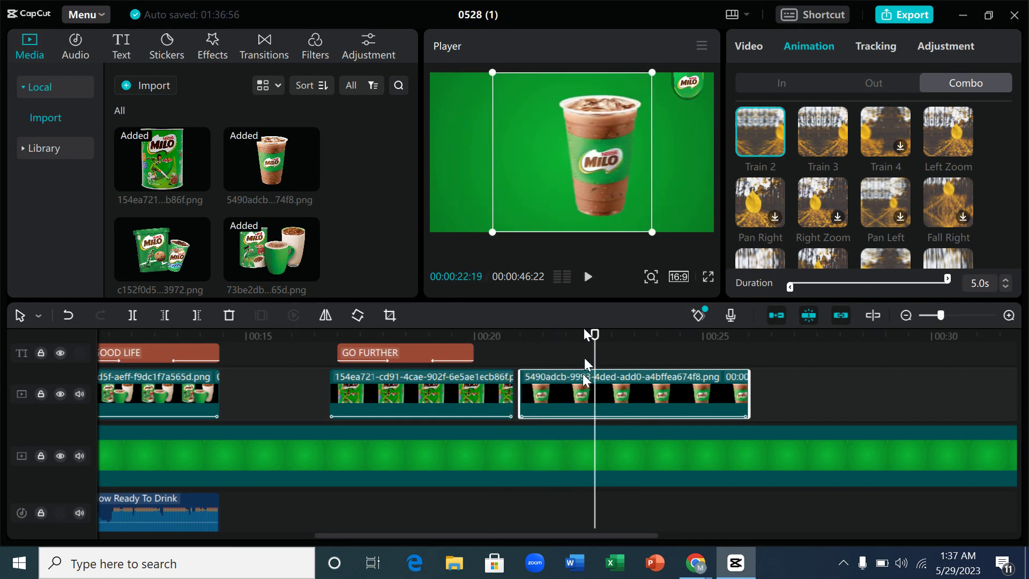
Enlarge the cup image and position it low in the frame's centre, leaving title space above and its base beyond the frame edge
left_click_drag(610, 134, 584, 172)
left_click_drag(625, 110, 653, 100)
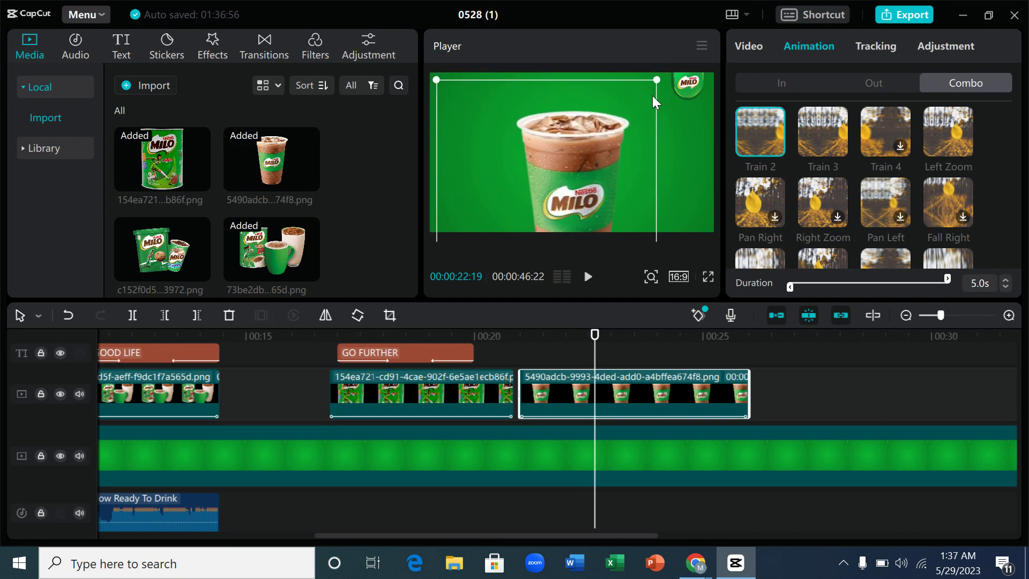
left_click_drag(556, 146, 568, 180)
left_click_drag(447, 125, 452, 131)
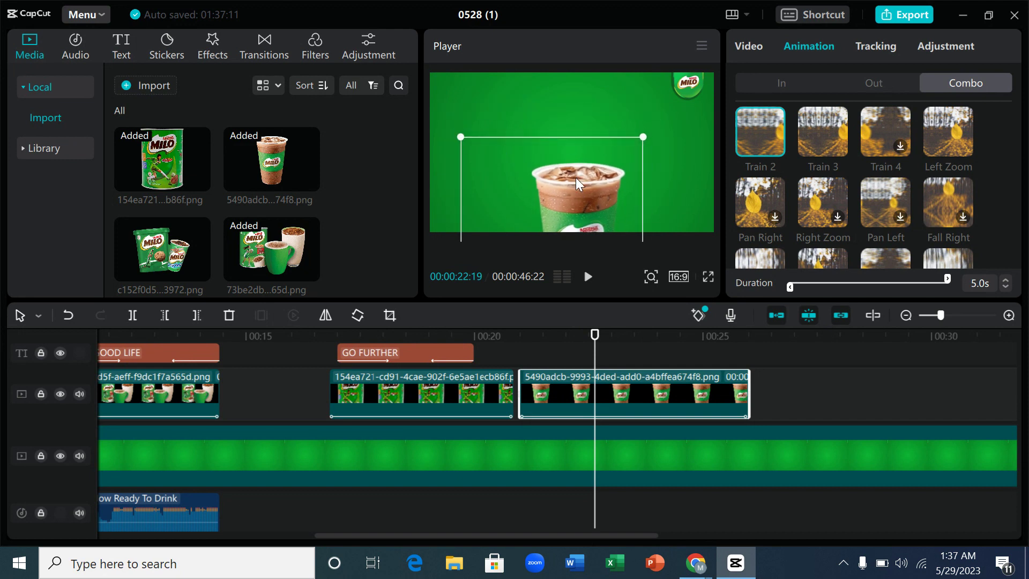
left_click_drag(561, 201, 559, 171)
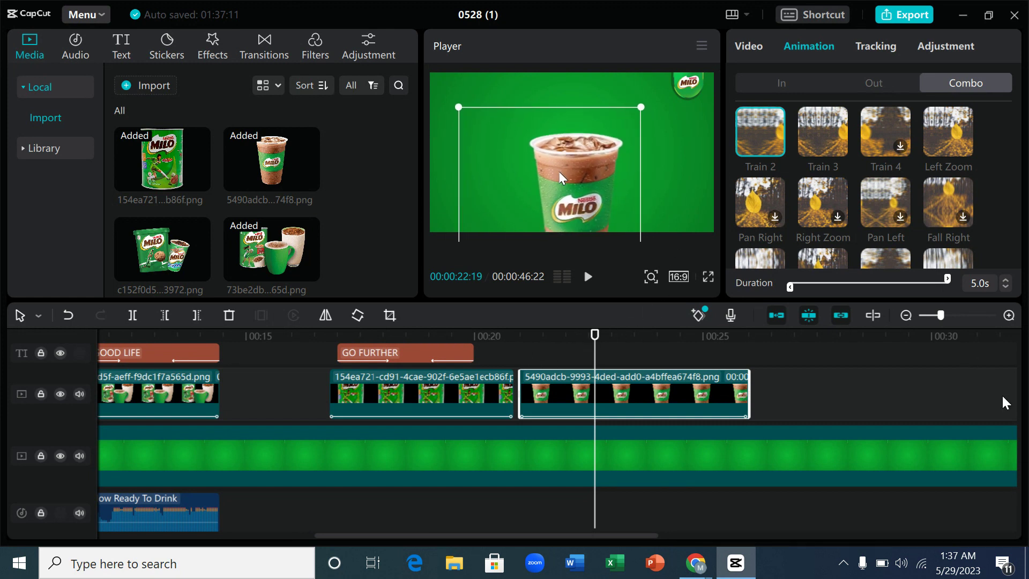
Duplicate the ENERGY TO text clip on its track and align the copy with the start of the cup image clip
left_click_drag(1016, 395, 1018, 374)
left_click(391, 371)
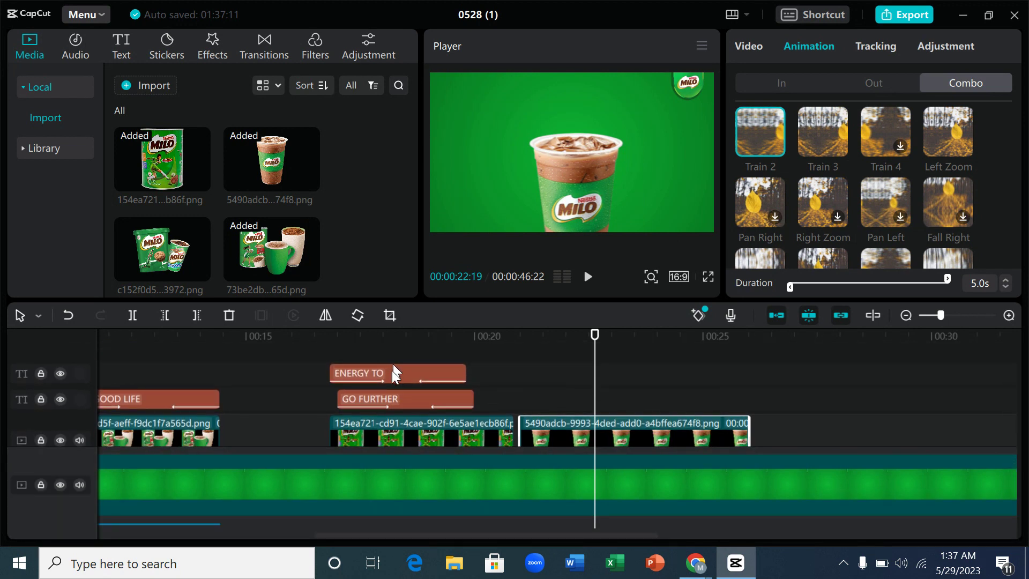
left_click(391, 370)
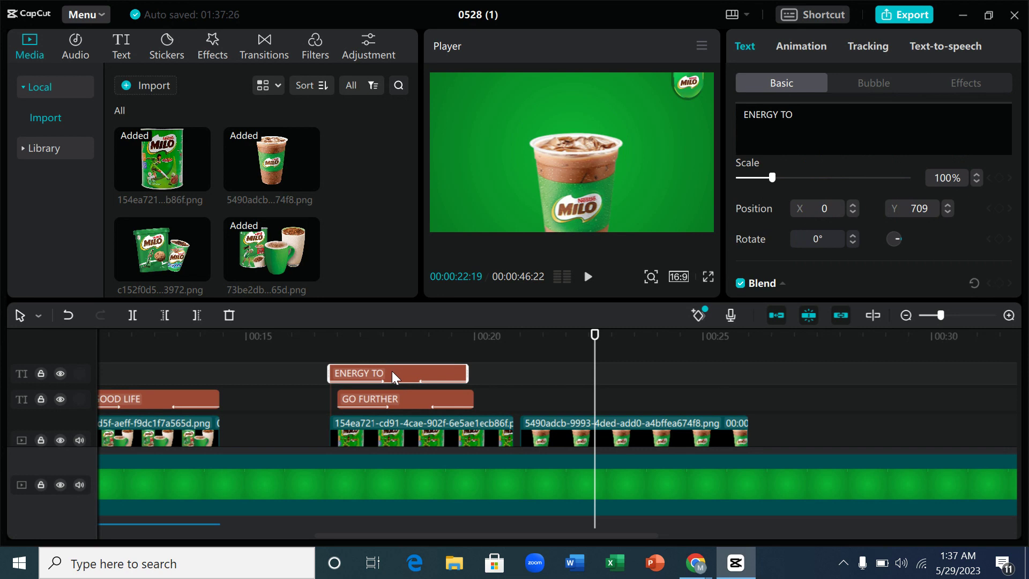
key("ctrl+v")
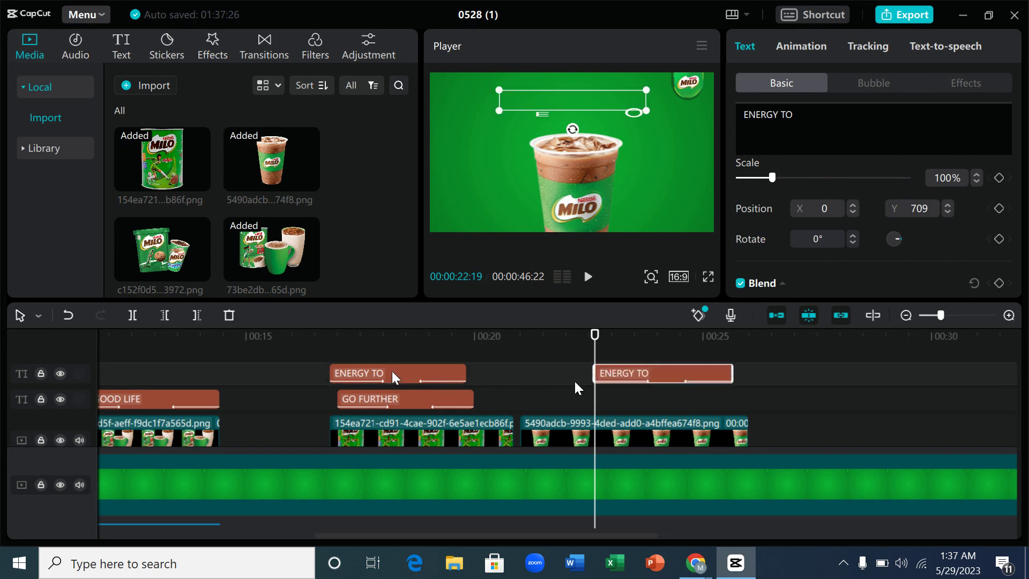
left_click_drag(616, 375, 537, 346)
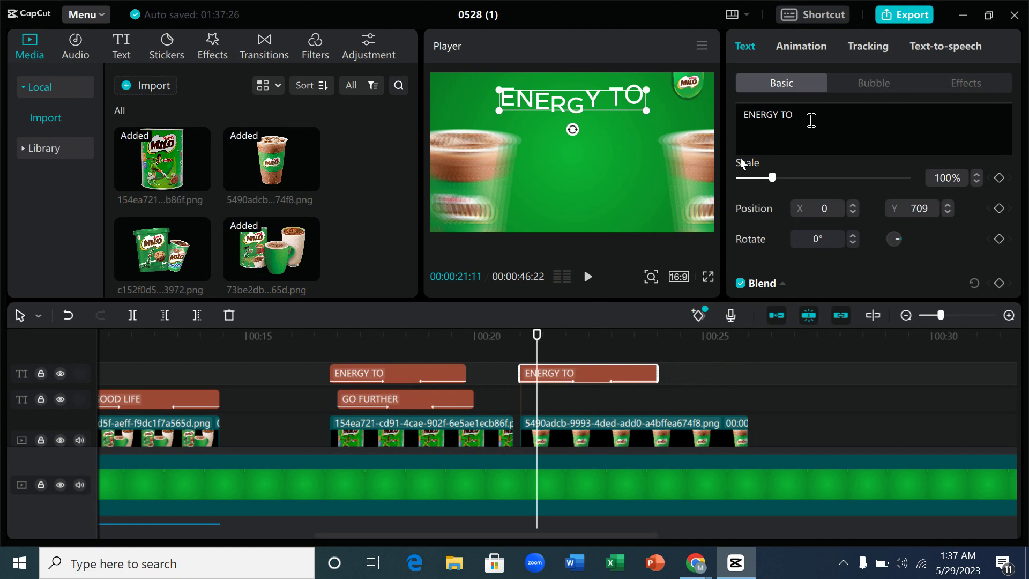
Duplicate the GO FURTHER text clip on its track and align the copy with the start of the cup image clip
left_click(408, 390)
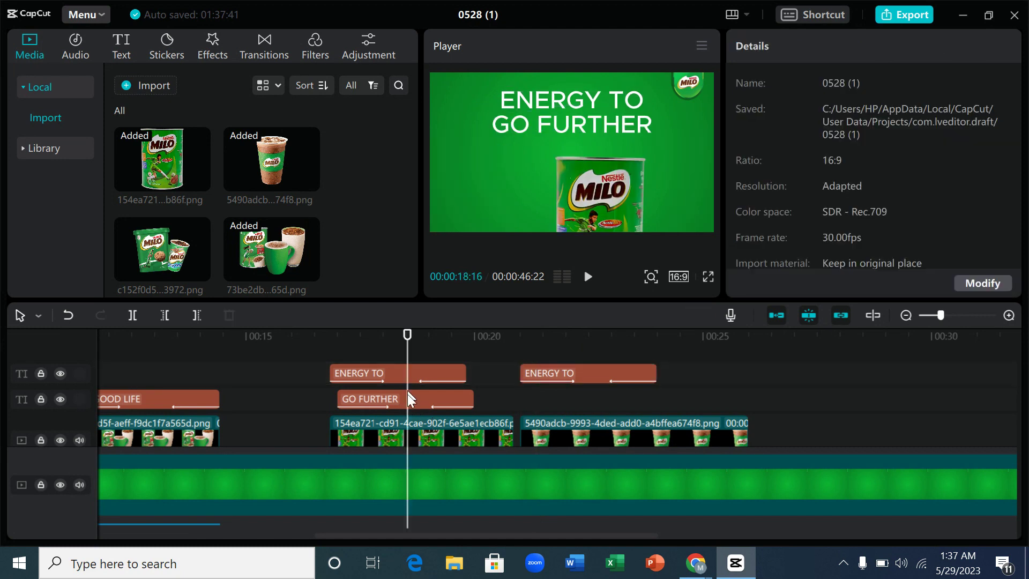
left_click(418, 400)
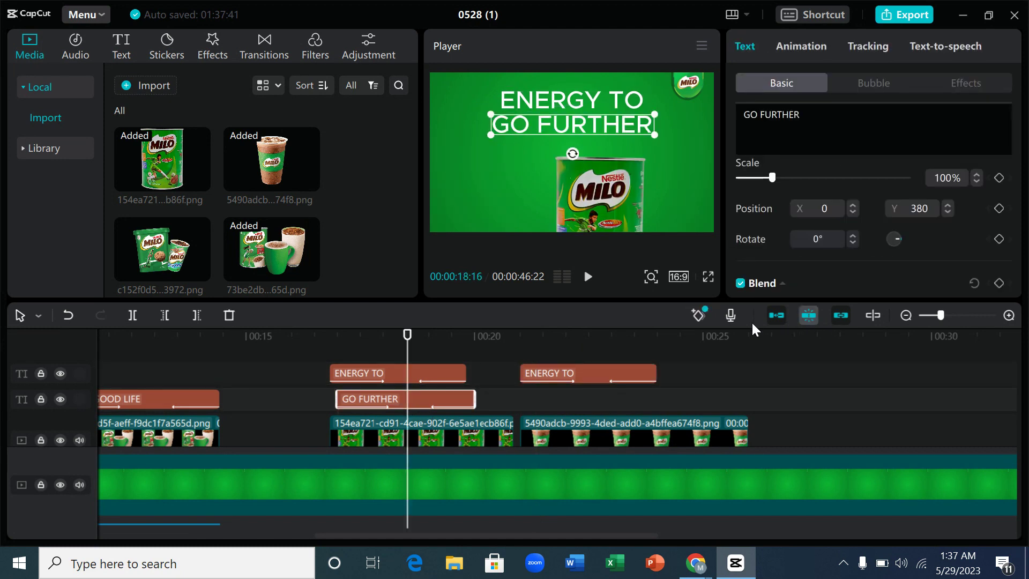
left_click(697, 336)
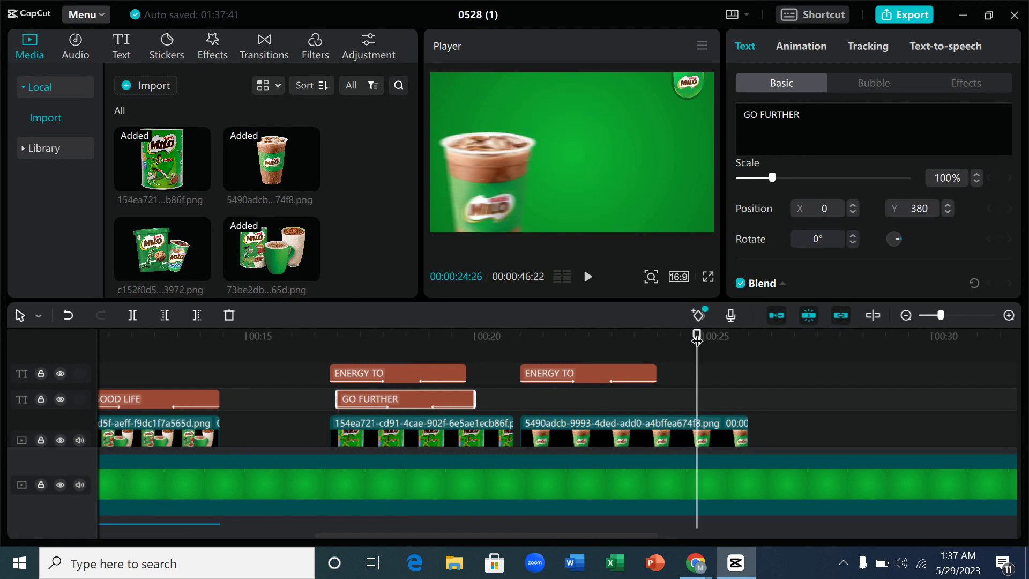
key("ctrl+v")
left_click_drag(732, 400, 561, 398)
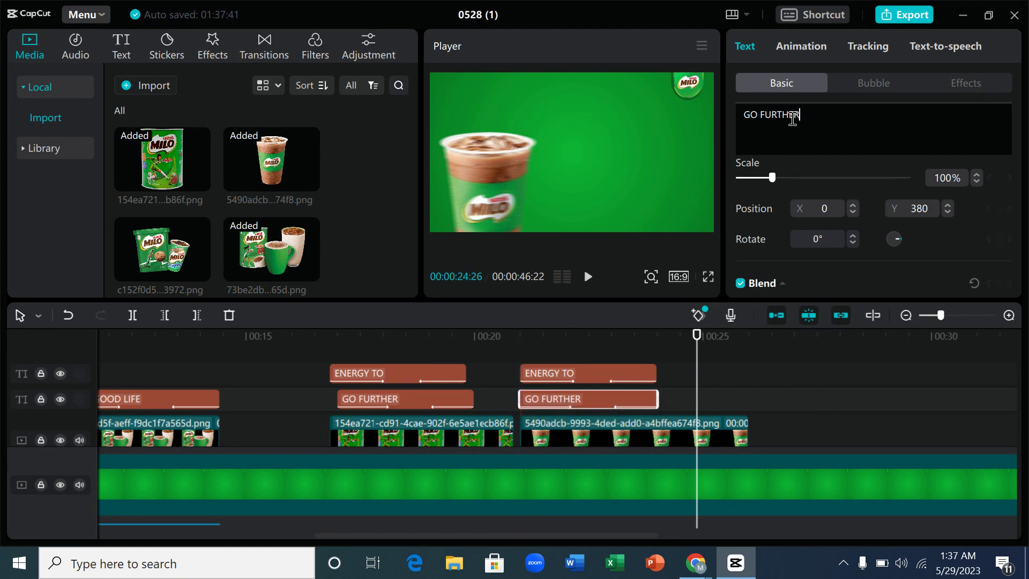
Replace the text of the copied GO FURTHER clip with WIN EVERYDAY and check the title over the cup
left_click_drag(803, 114, 730, 117)
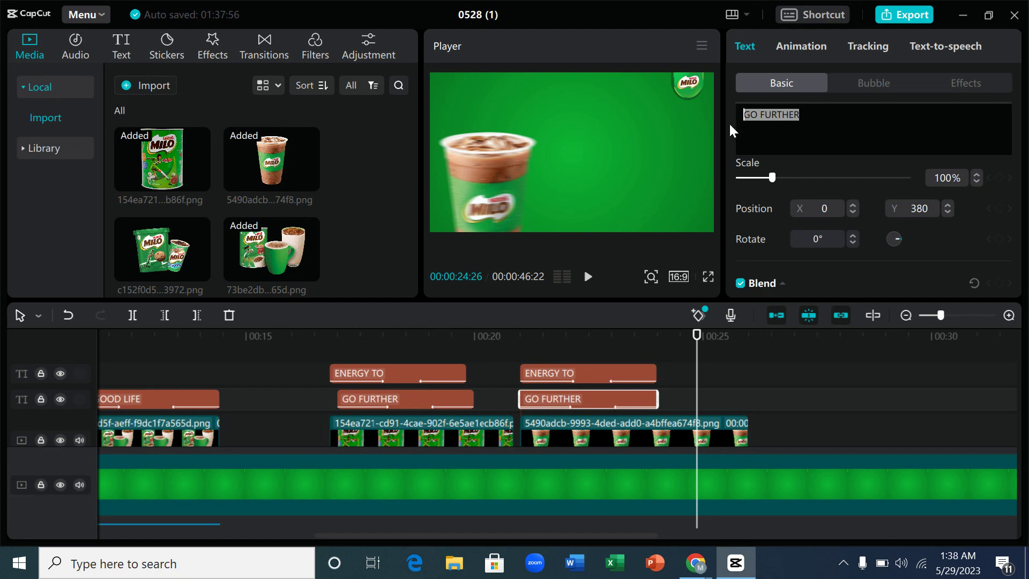
type("WI")
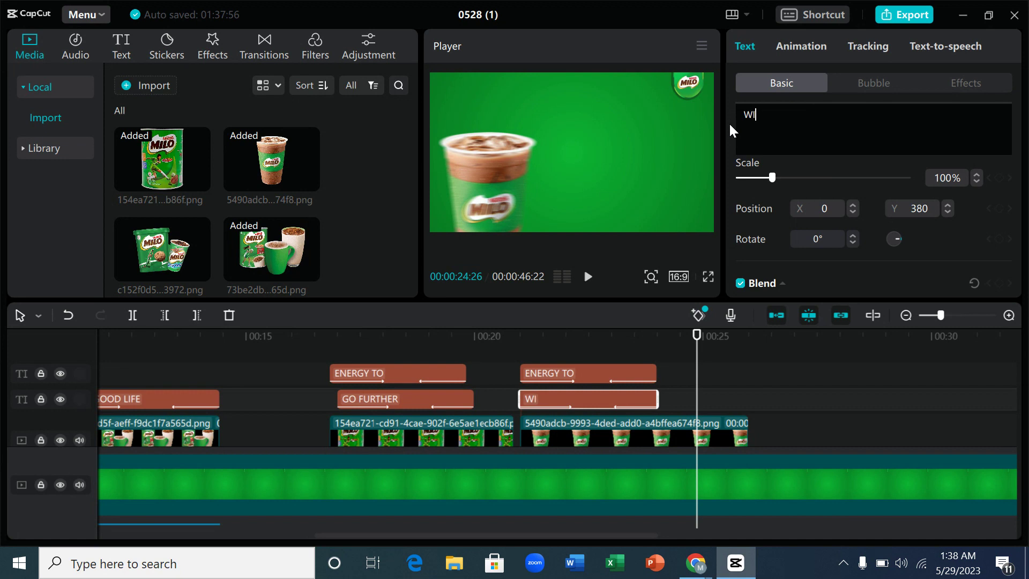
type("N EVERYDASY")
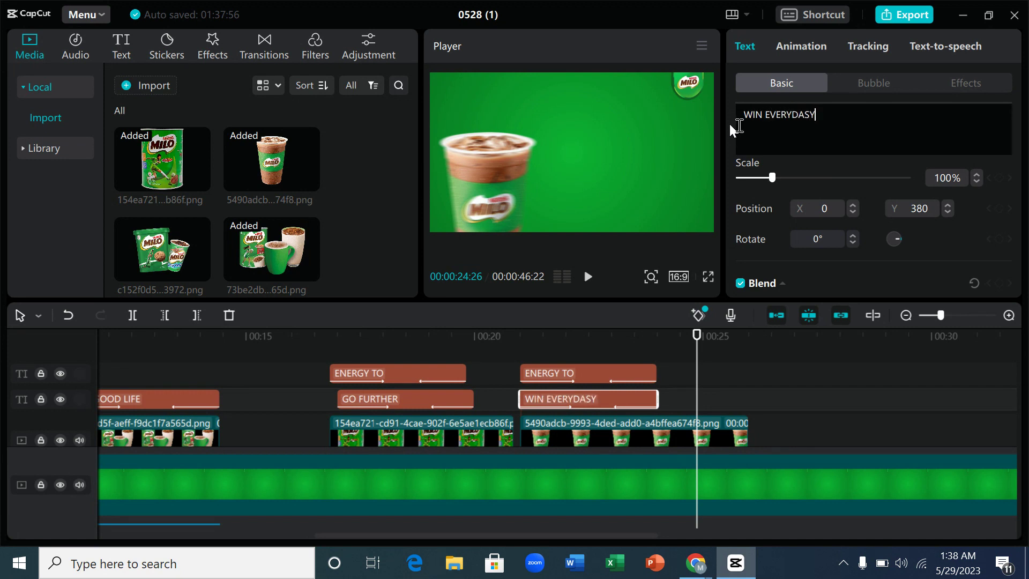
key("BackSpace")
key("BackSpace")
type("Y")
left_click(532, 338)
left_click_drag(532, 340, 563, 347)
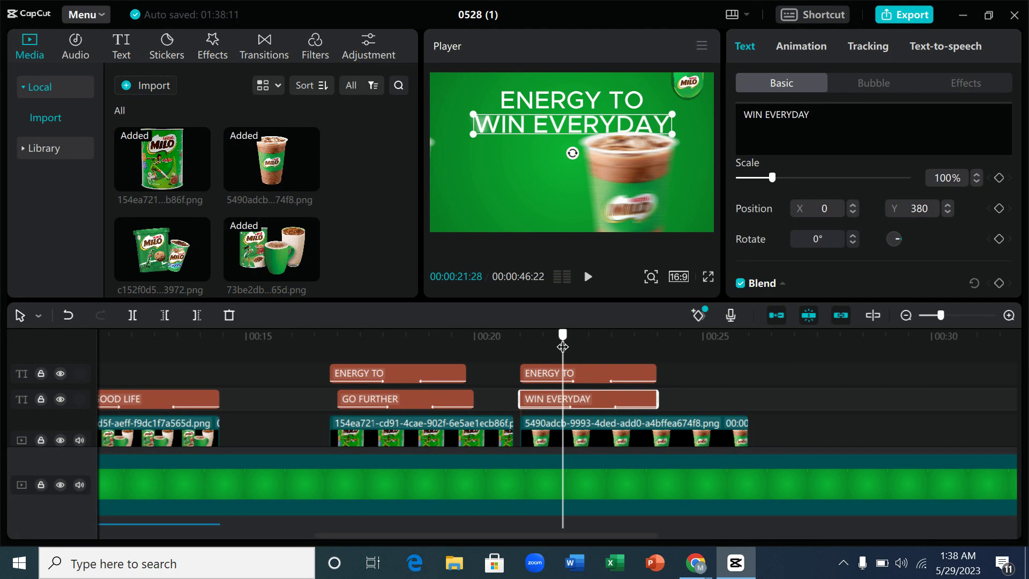
left_click_drag(562, 346, 536, 349)
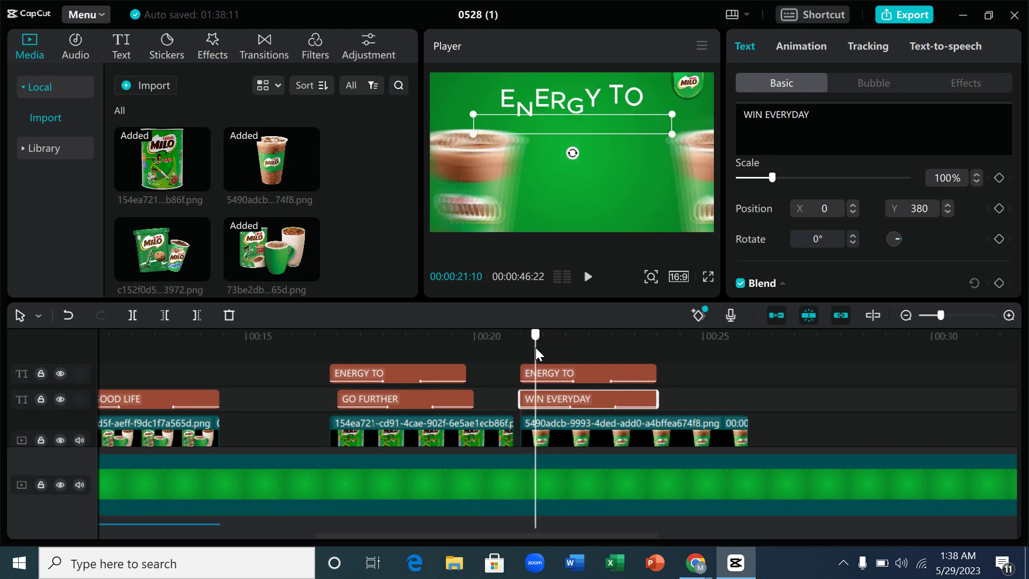
Change the entrance animation of the ENERGY TO text clip above the cup clip to Boun...n TL
left_click(572, 377)
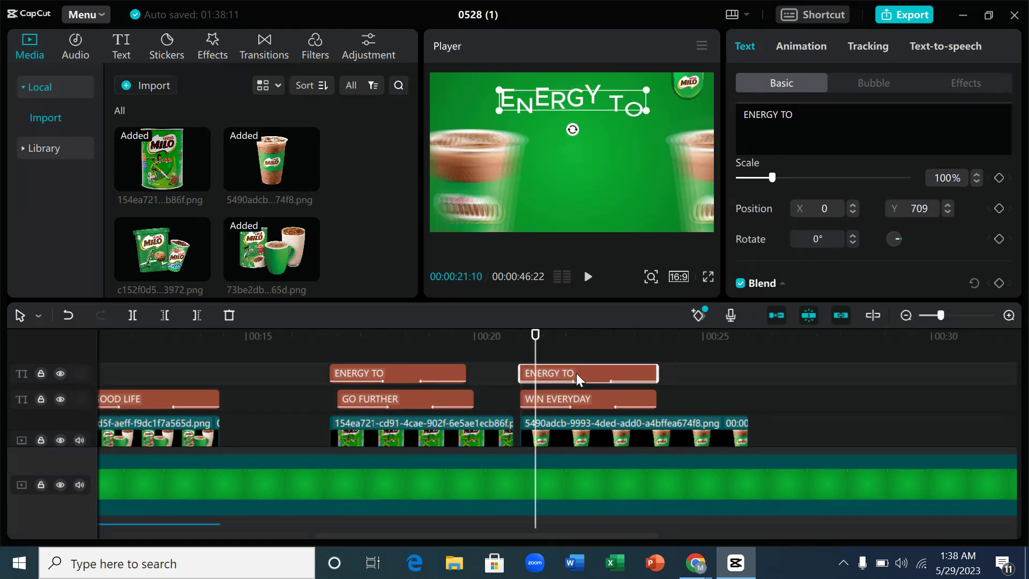
left_click(803, 53)
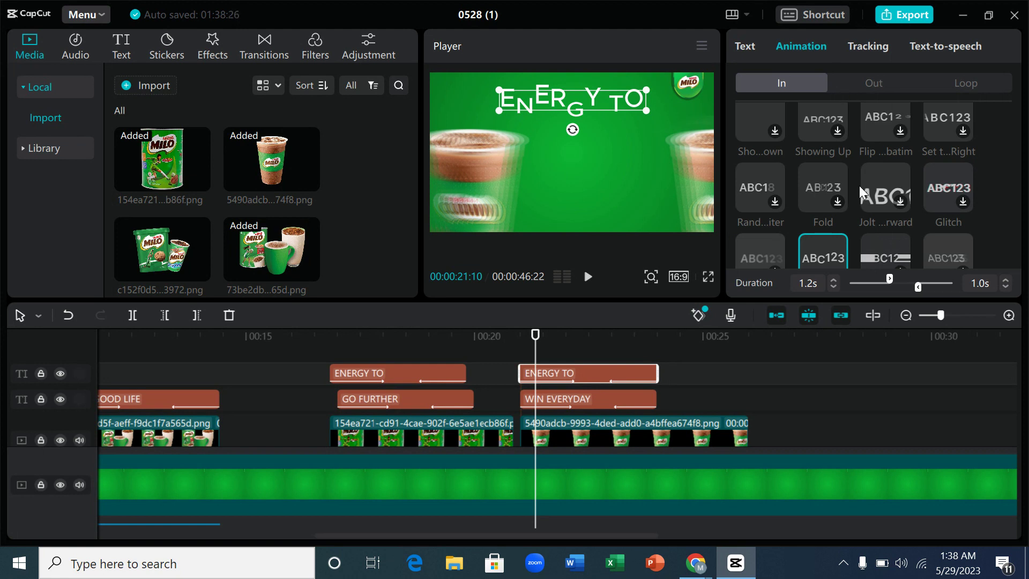
scroll(858, 185, "down", 3)
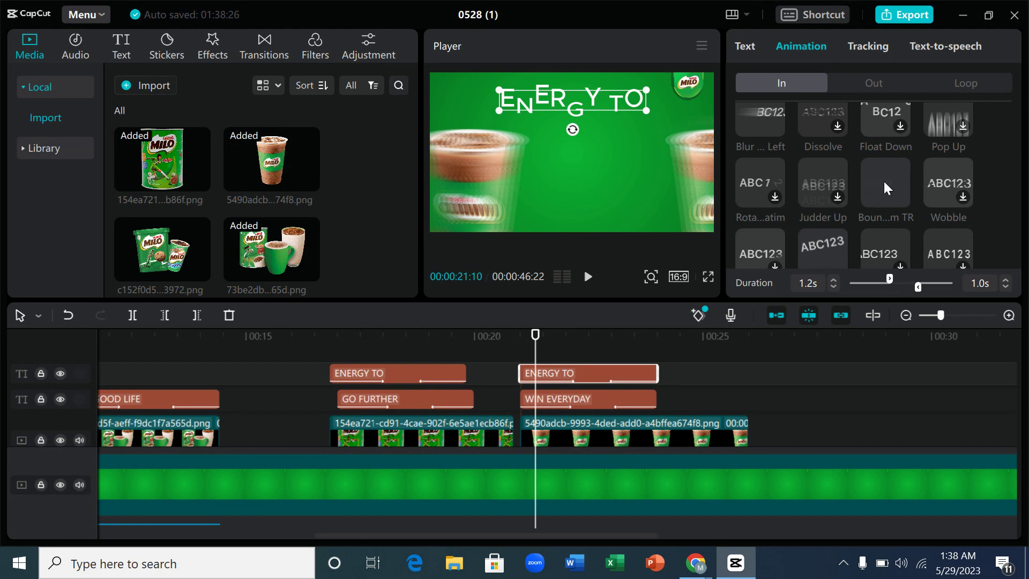
scroll(883, 181, "down", 1)
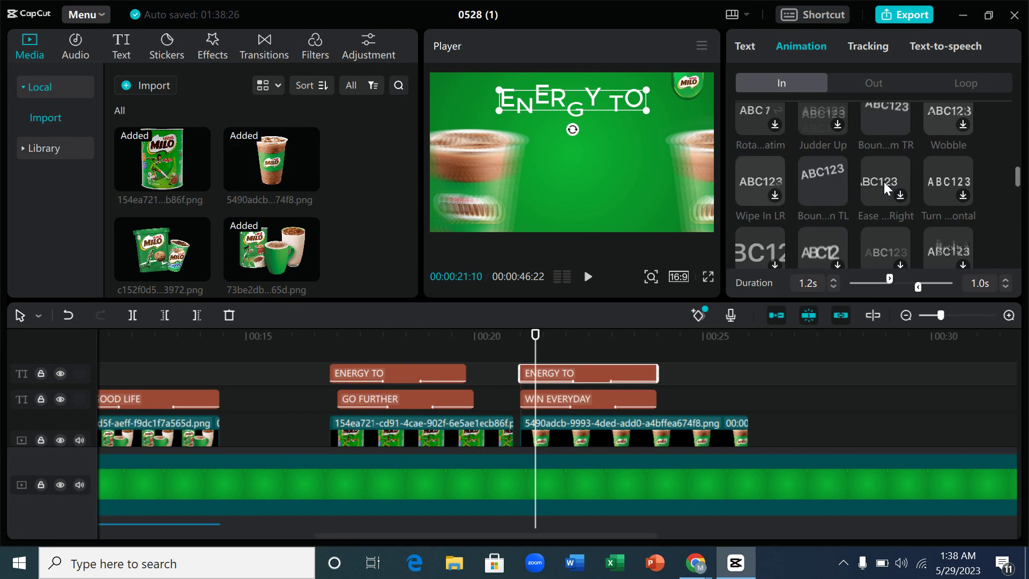
left_click(826, 186)
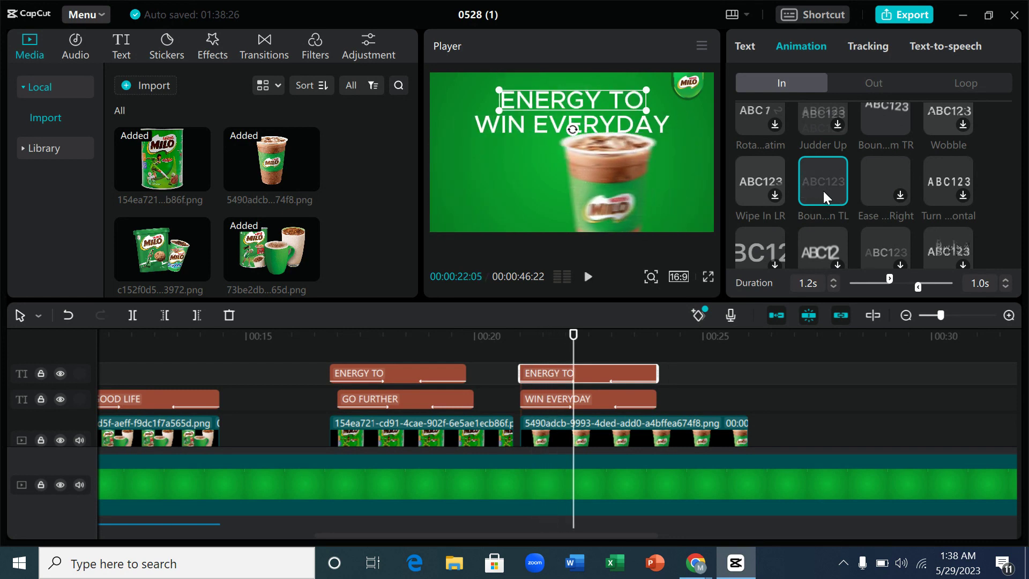
Change the entrance animation of the WIN EVERYDAY text clip to Boun...n TL
left_click(600, 399)
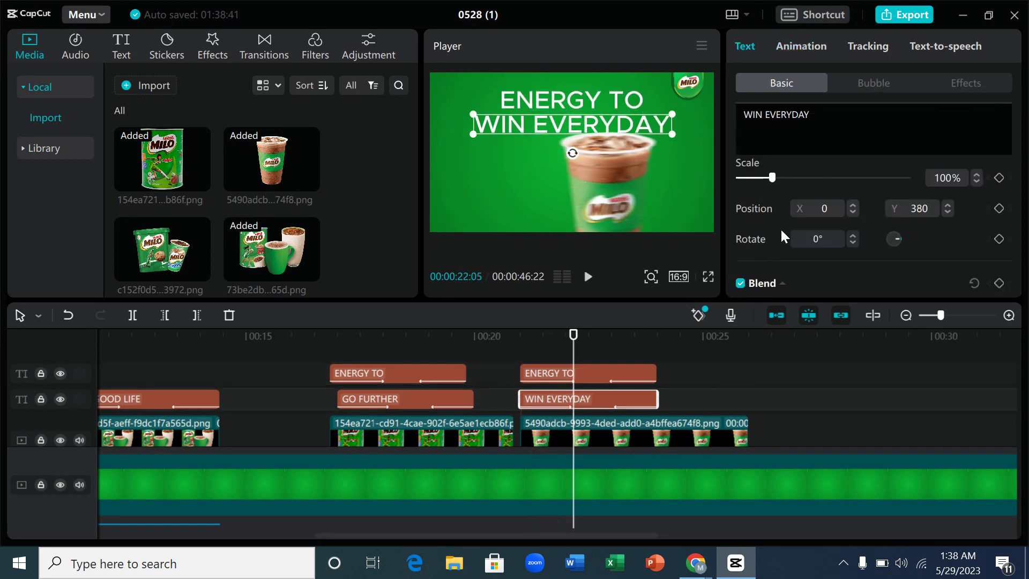
left_click(799, 48)
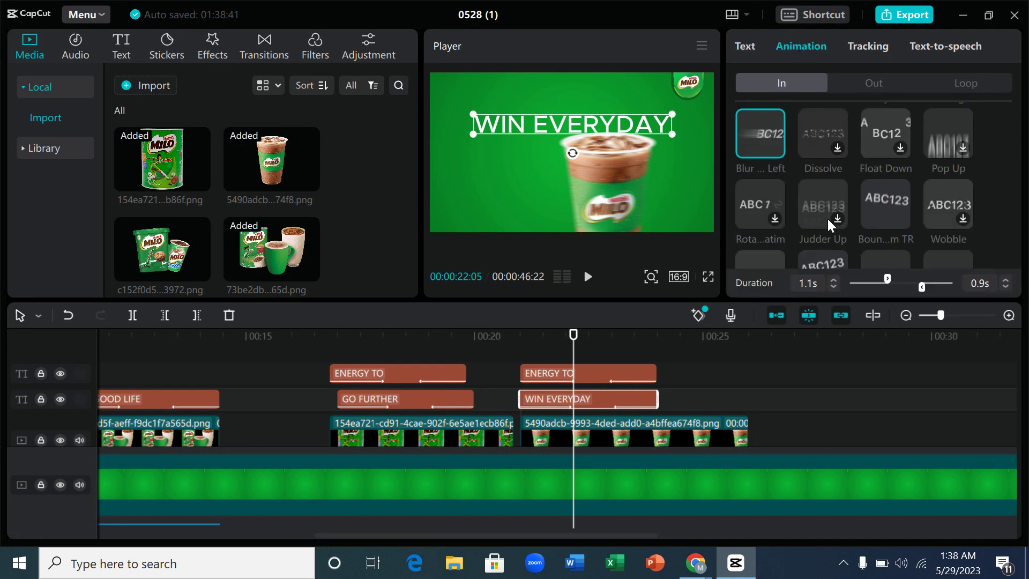
scroll(827, 217, "down", 4)
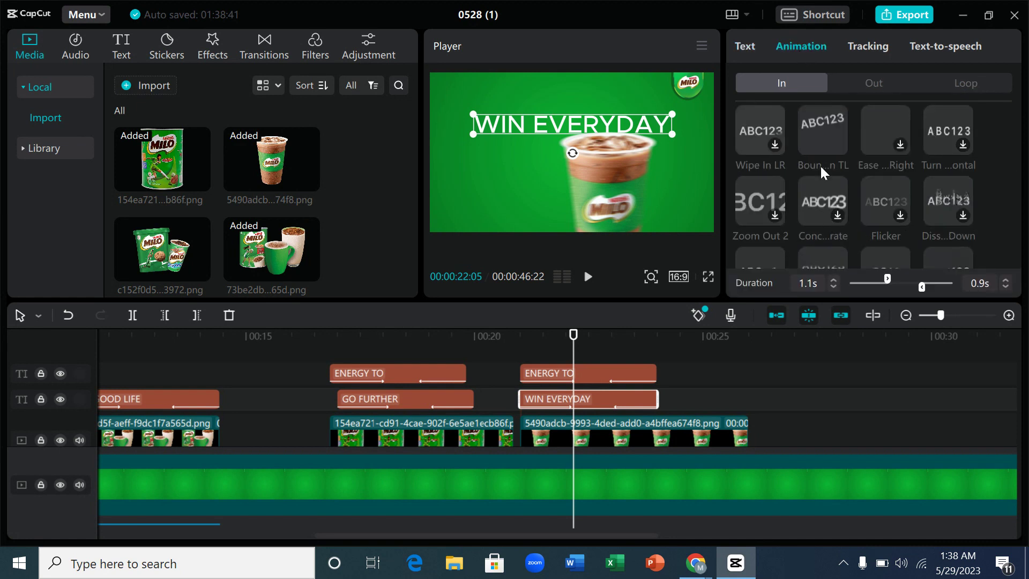
left_click(819, 135)
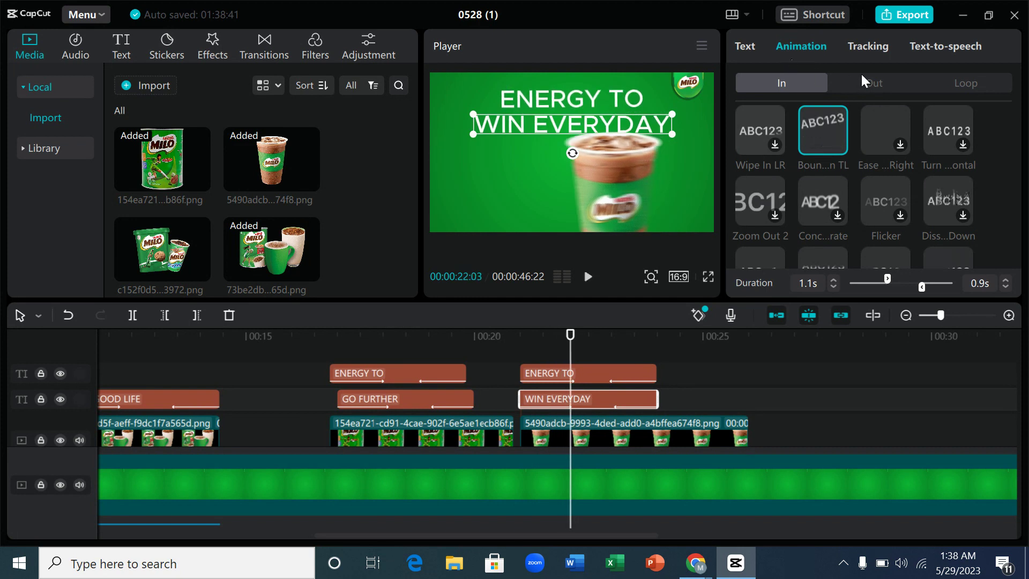
Change the exit animation of the WIN EVERYDAY text clip to Bounce Out
left_click(872, 84)
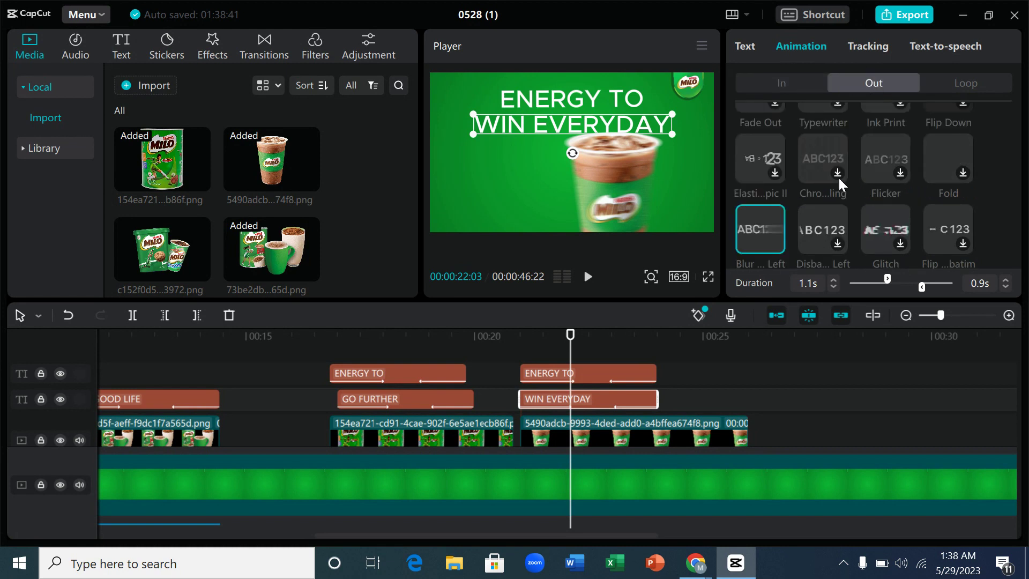
scroll(830, 192, "down", 1)
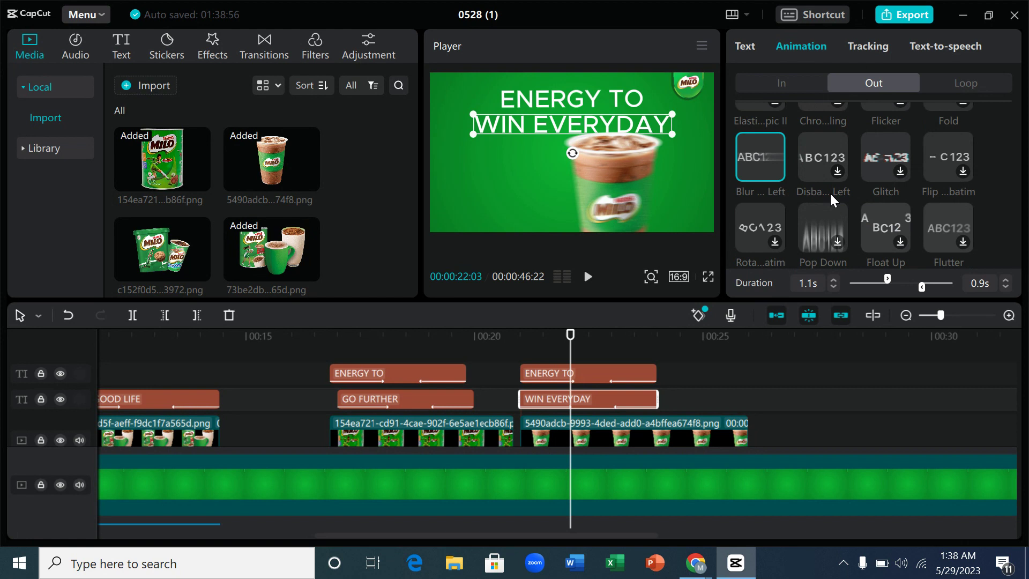
scroll(830, 192, "down", 1)
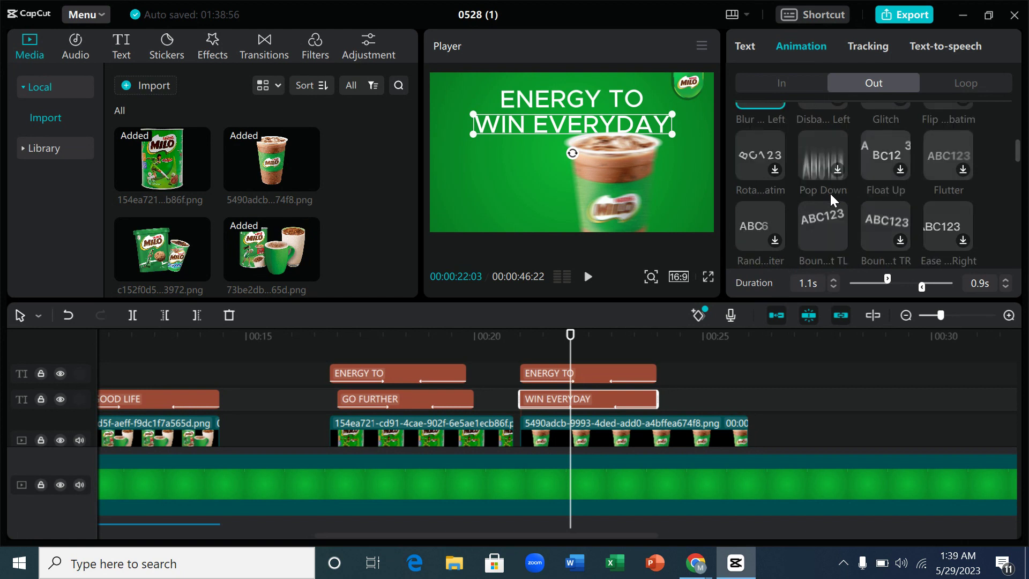
scroll(830, 192, "down", 1)
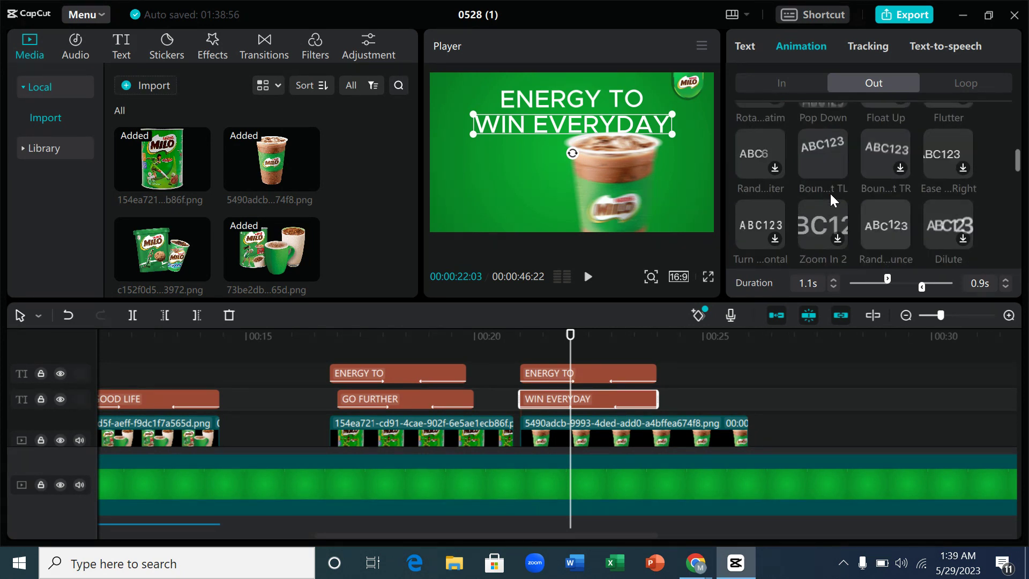
scroll(830, 192, "down", 1)
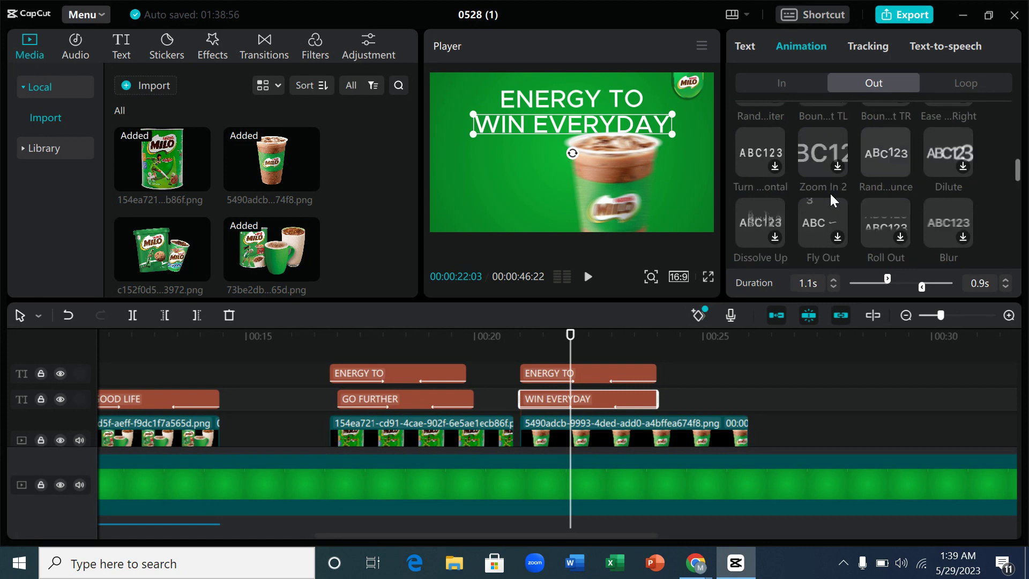
scroll(829, 192, "down", 1)
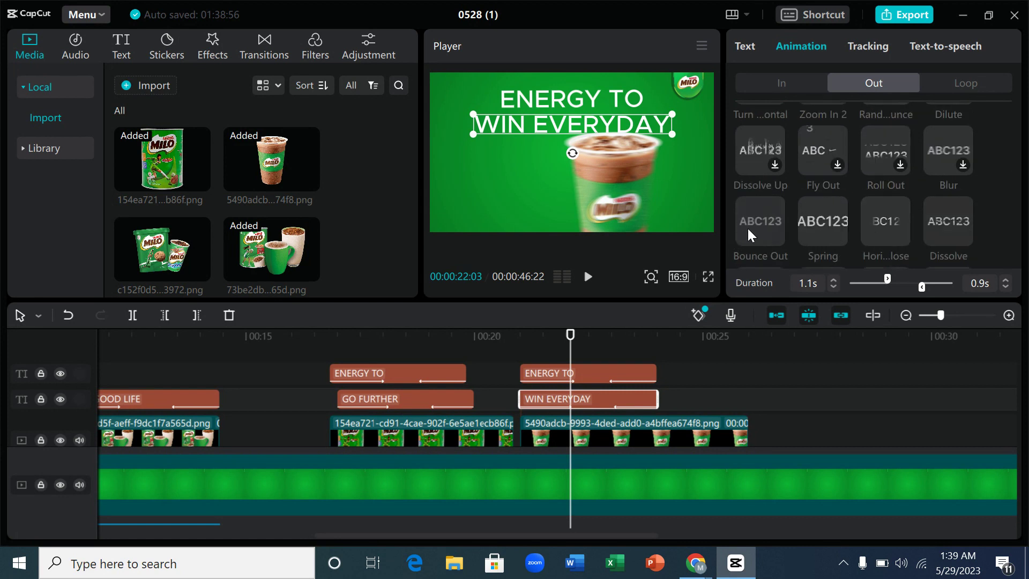
left_click(751, 224)
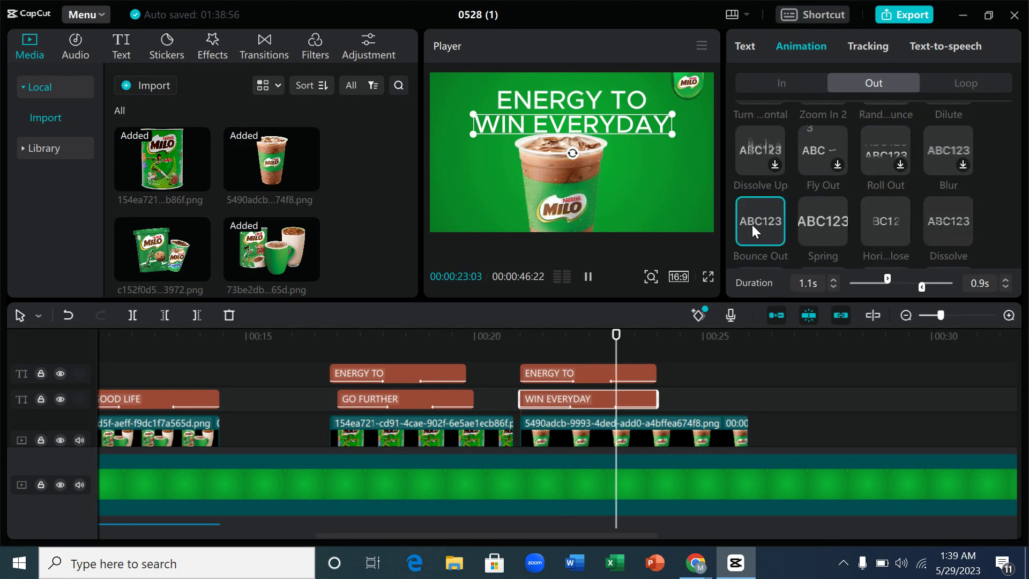
Check the exit animation of the ENERGY TO text clip above the cup and play back both title lines
left_click(625, 366)
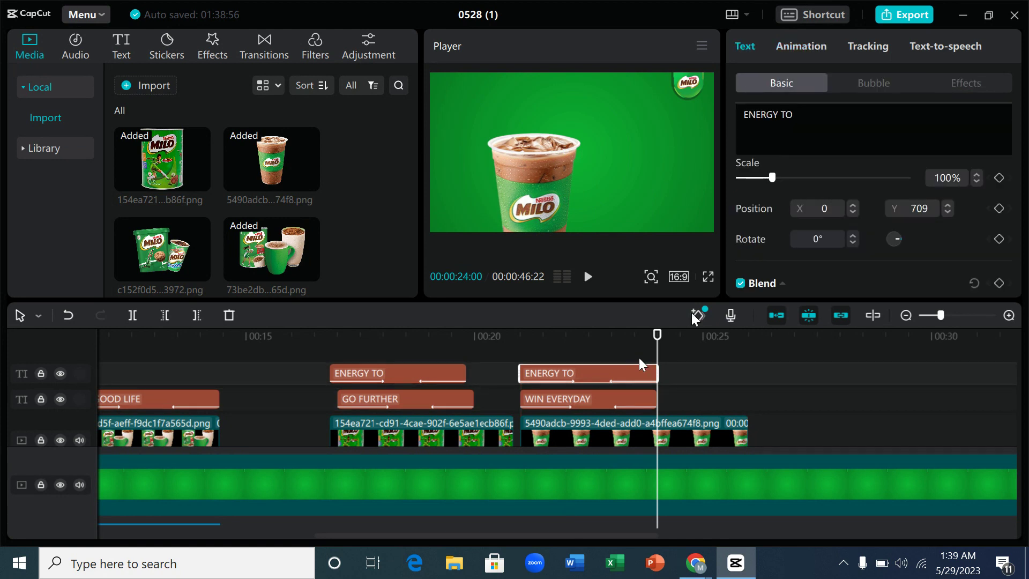
left_click(798, 46)
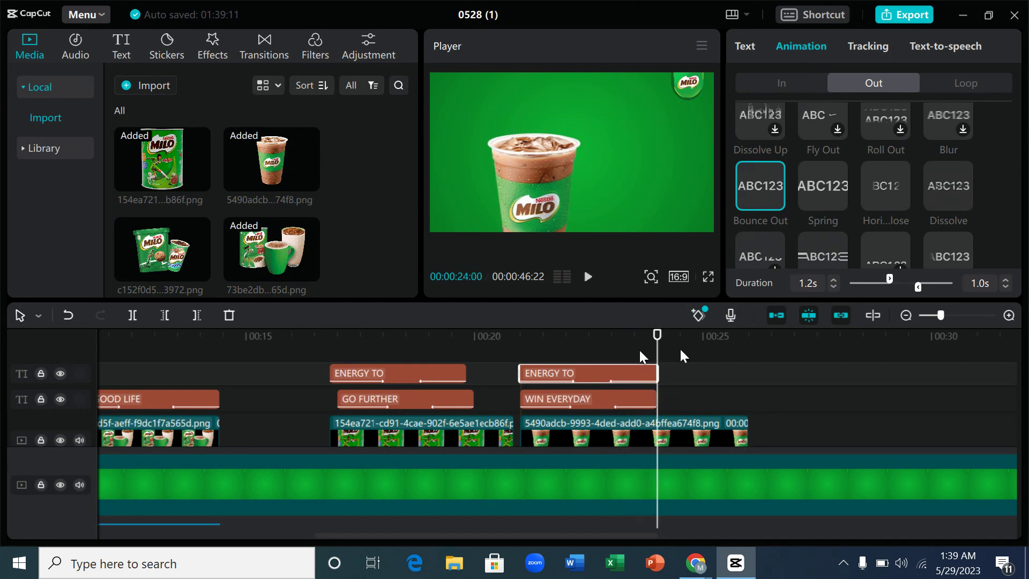
left_click_drag(611, 335, 518, 332)
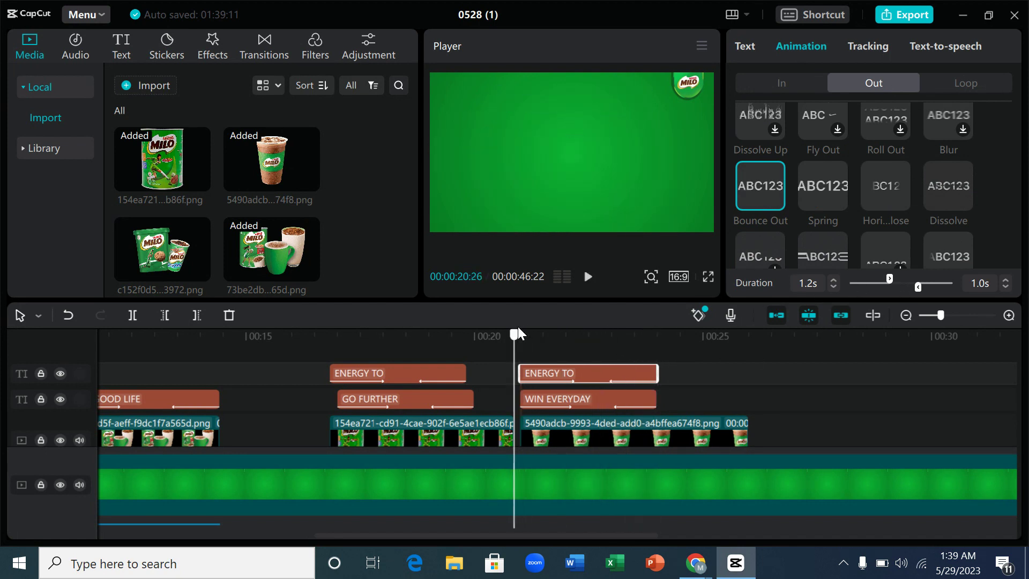
key("space")
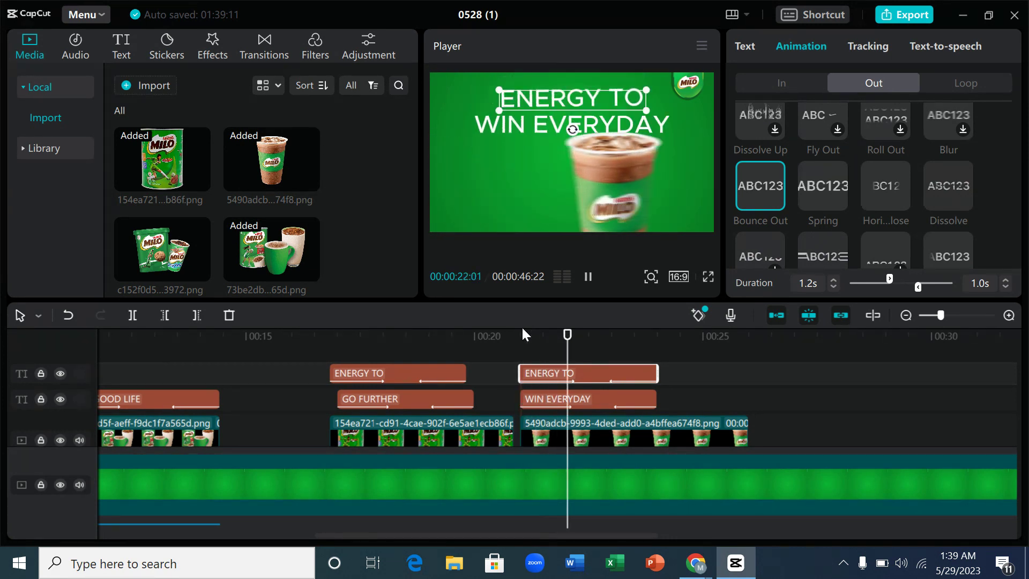
key("space")
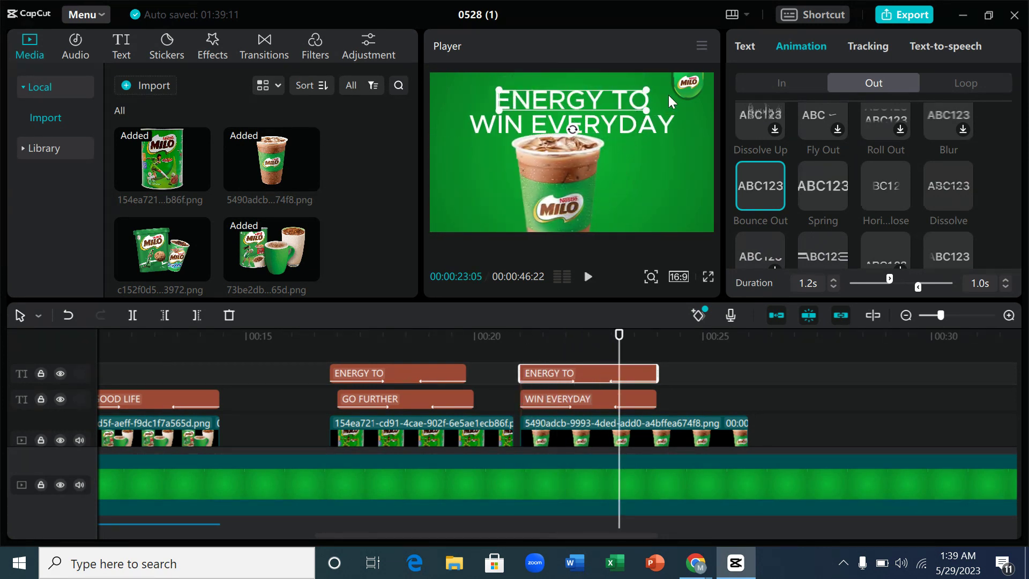
Shrink the WIN EVERYDAY text in the preview and scale the ENERGY TO text above it down to 65%
left_click(645, 127)
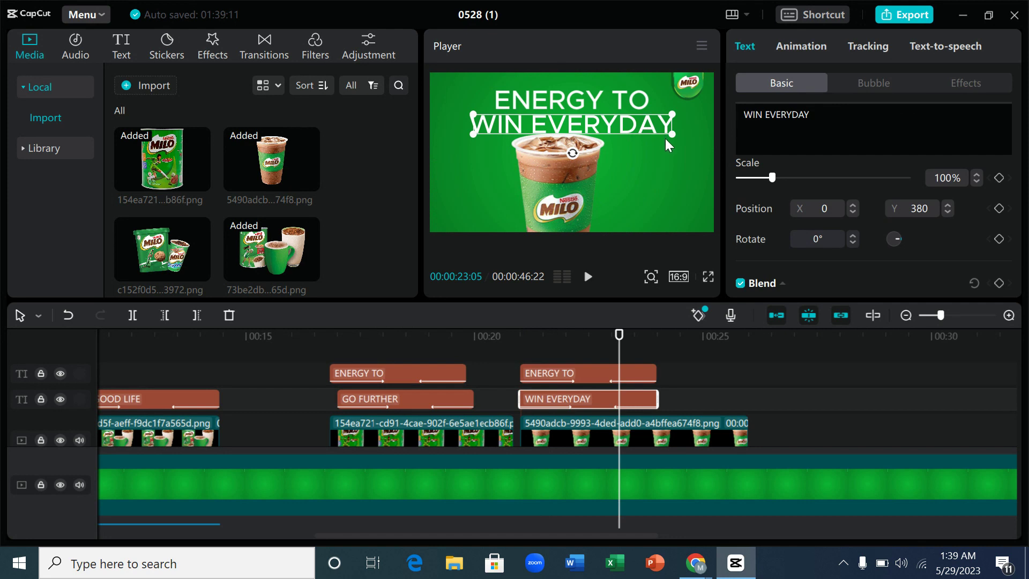
left_click_drag(672, 134, 641, 128)
left_click(594, 93)
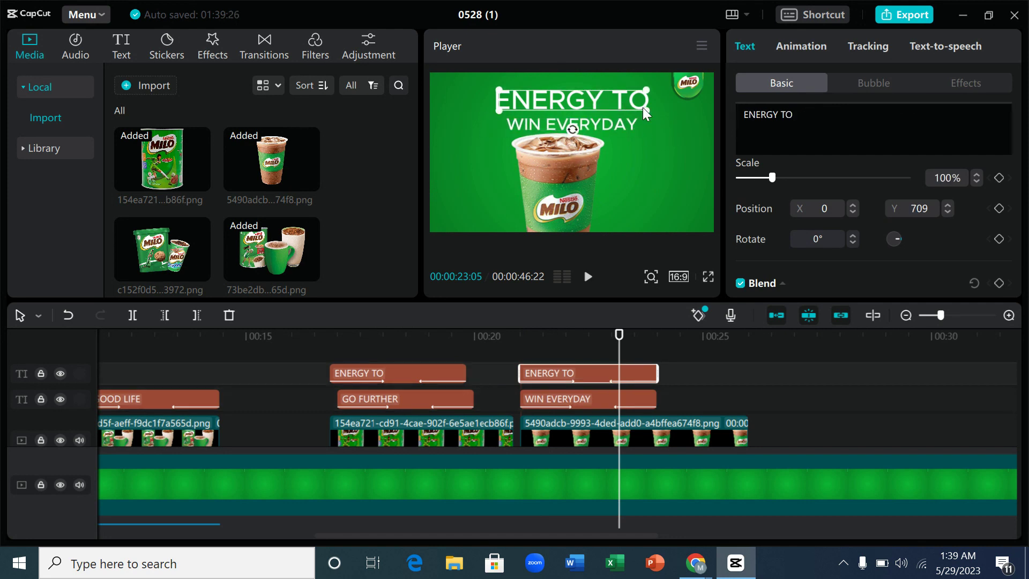
left_click_drag(646, 112, 623, 109)
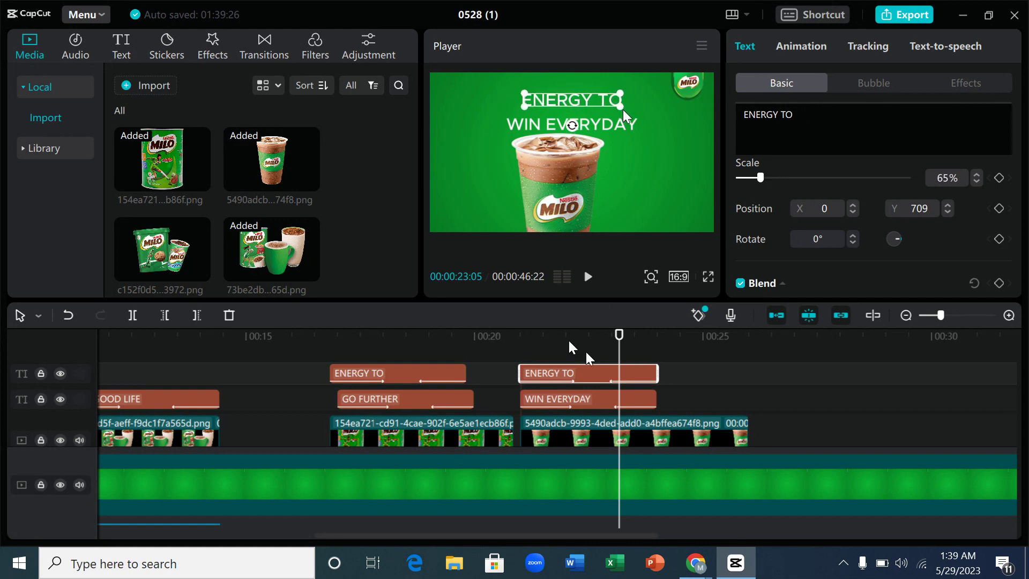
Play back the resized title over the cup and the transition from the can image to the cup image
left_click(544, 345)
key("space")
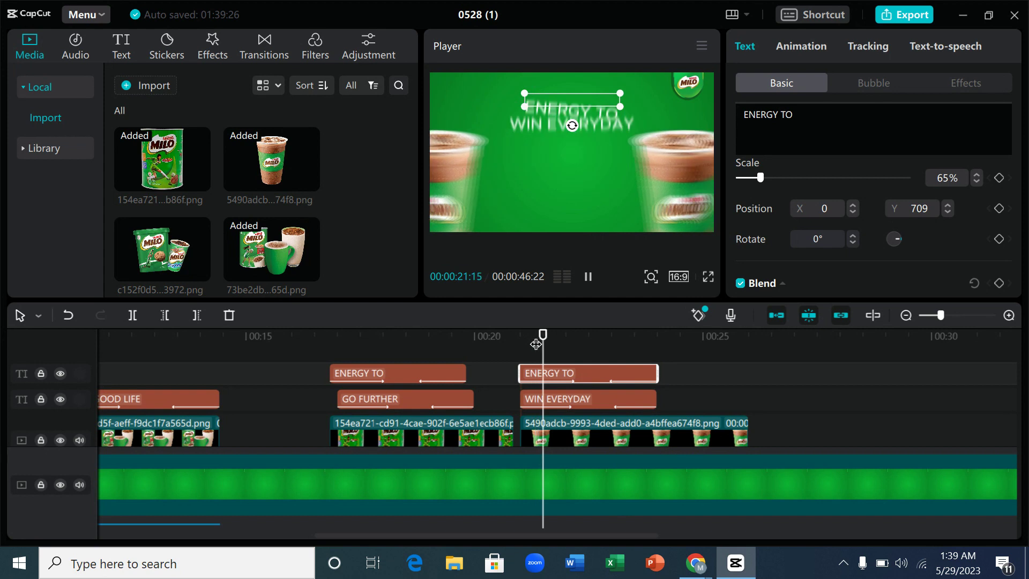
key("space")
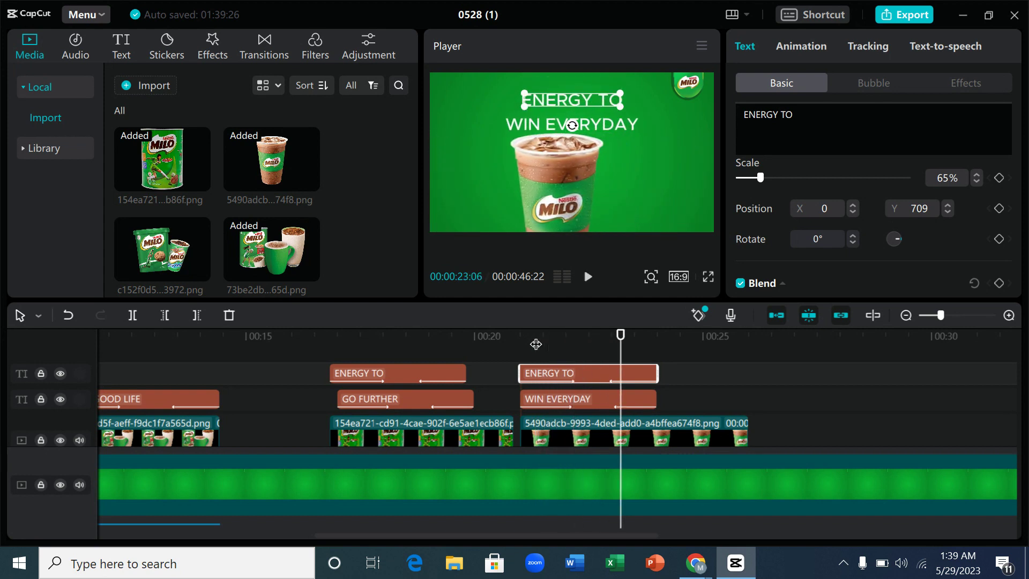
left_click_drag(513, 339, 452, 328)
key("space")
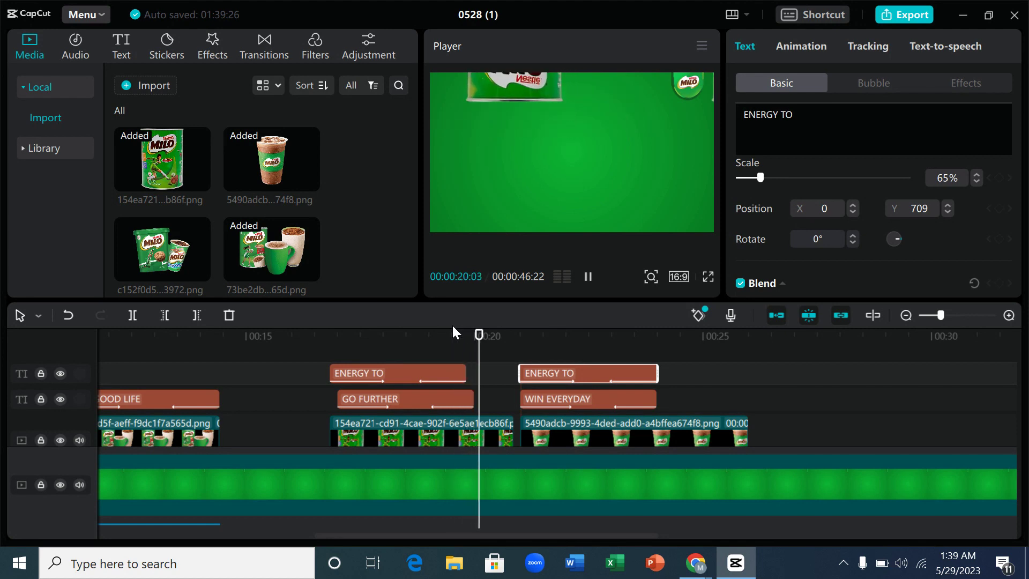
key("space")
key("space")
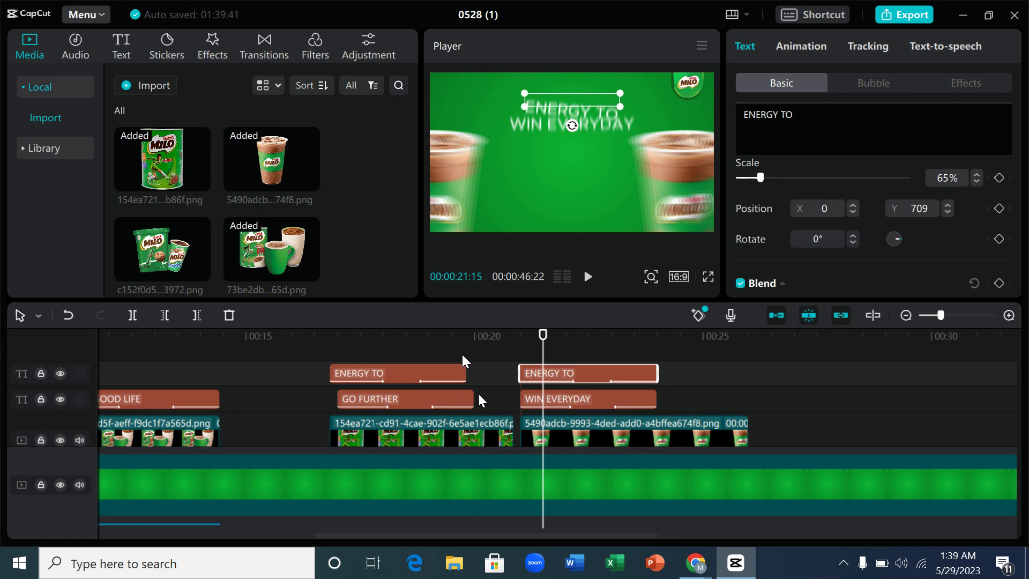
Trim the end of the can image clip to 00:00:20:09
left_click(426, 338)
left_click_drag(424, 339, 488, 341)
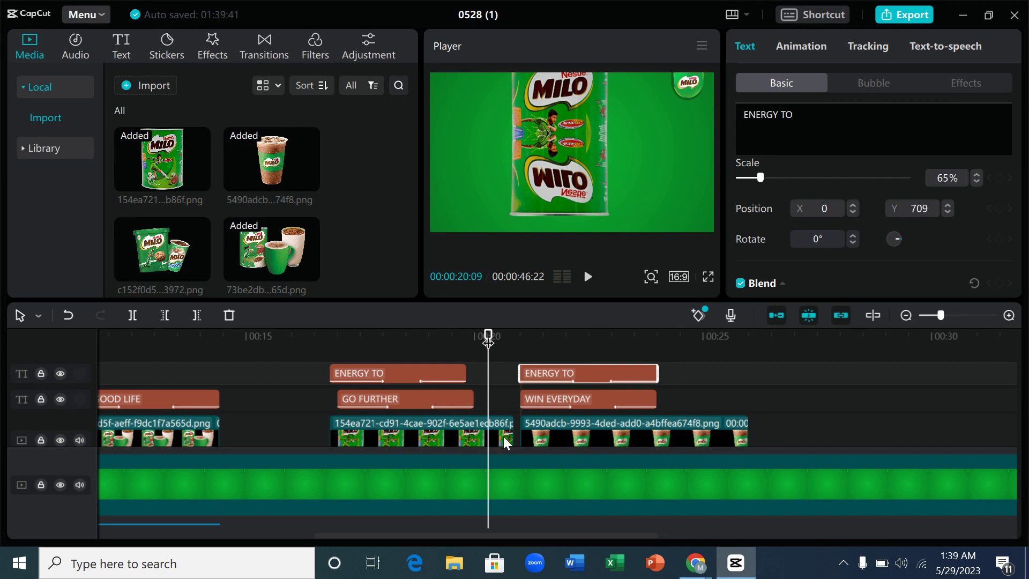
left_click_drag(495, 443, 486, 423)
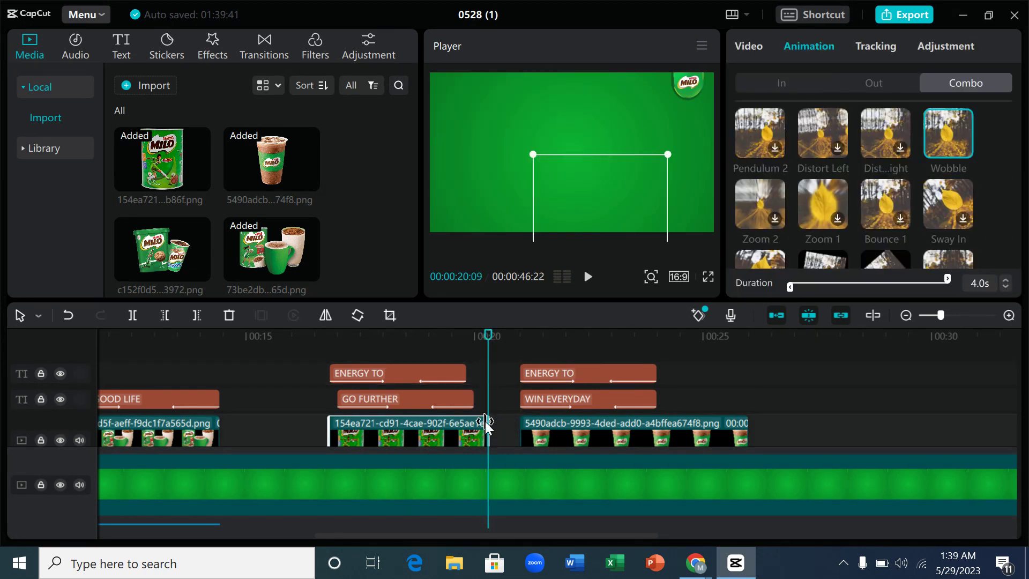
Move the cup image clip with its ENERGY TO and WIN EVERYDAY texts to the end of the can clip and play back the join
left_click(635, 375)
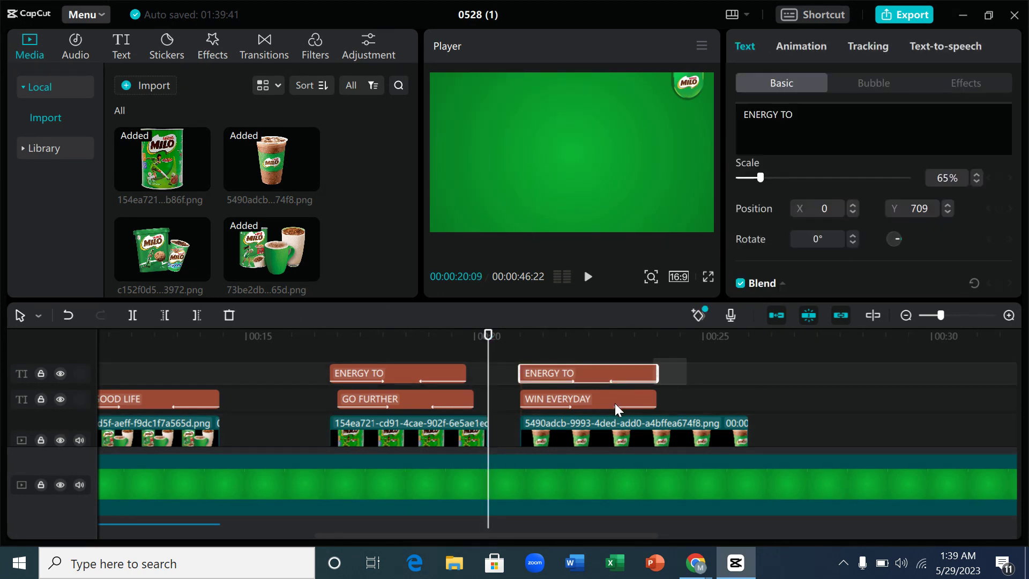
left_click(616, 403, "ctrl")
left_click(582, 419, "ctrl")
left_click_drag(582, 421, 551, 419)
scroll(519, 390, "down", 1)
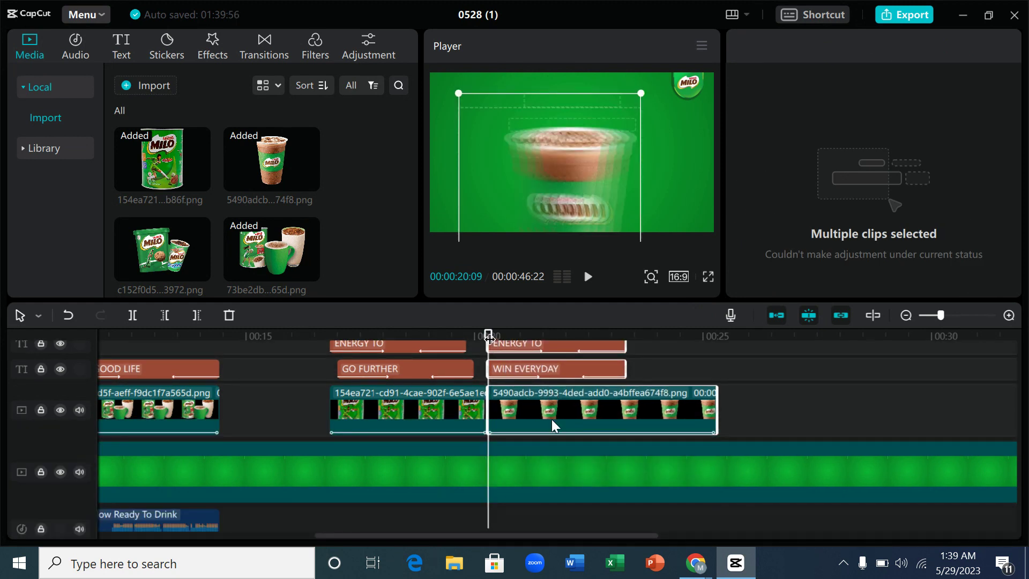
left_click_drag(482, 330, 466, 332)
key("space")
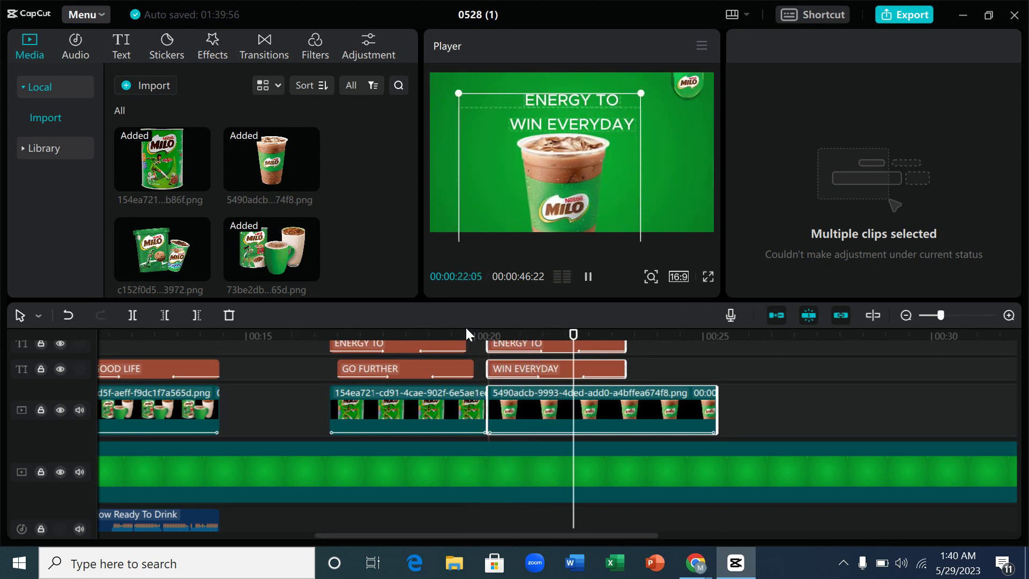
key("space")
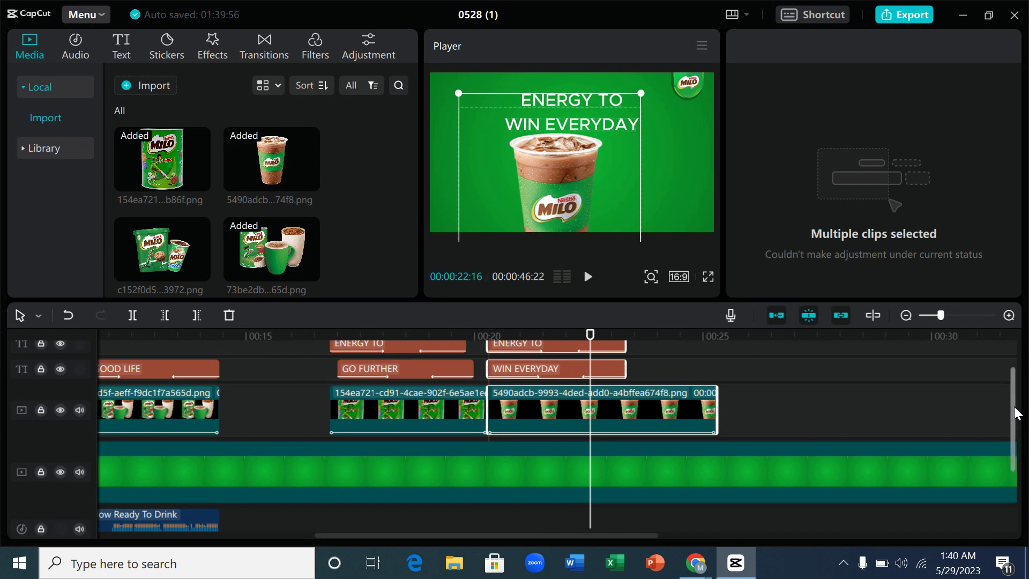
Add the splashing Milo cup image from the imported media to the timeline just after the WIN EVERYDAY text
left_click_drag(1015, 409, 1015, 401)
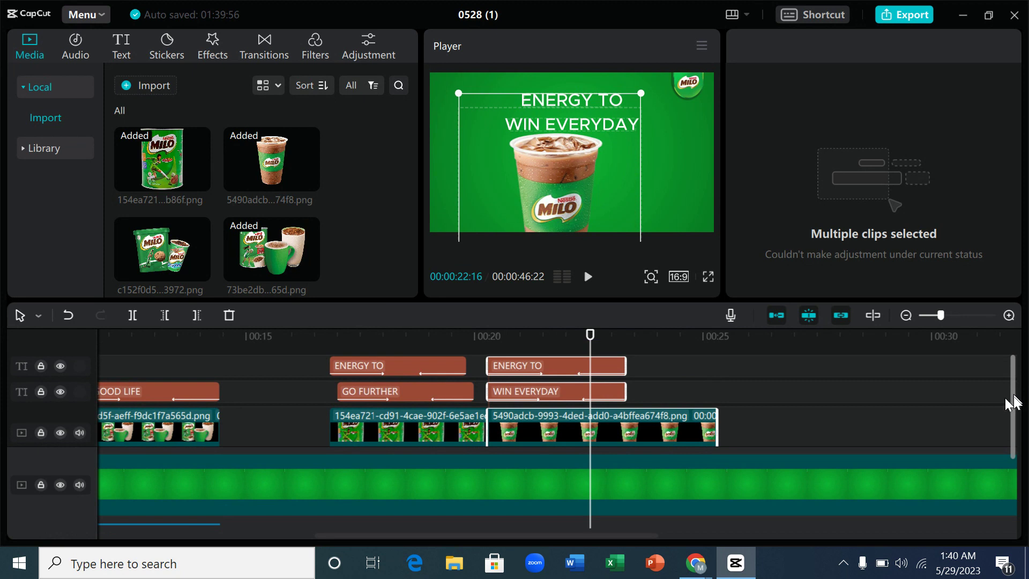
scroll(247, 276, "down", 2)
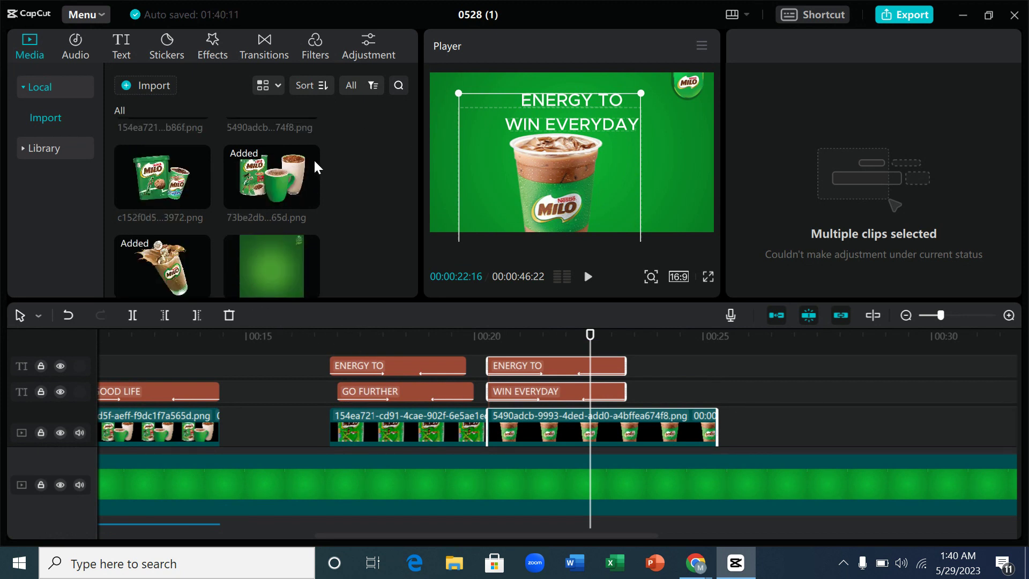
left_click(170, 278)
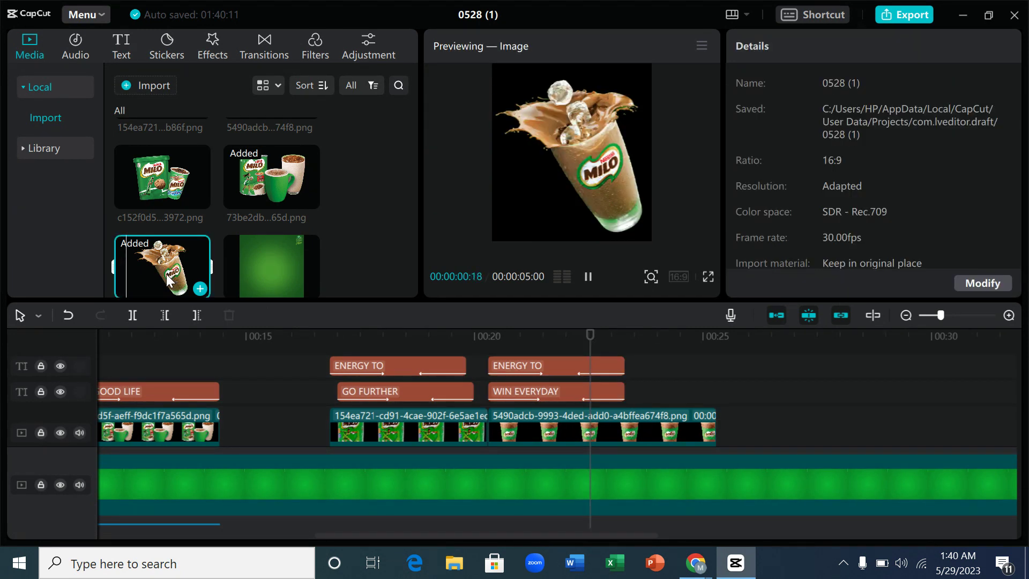
left_click_drag(163, 274, 632, 382)
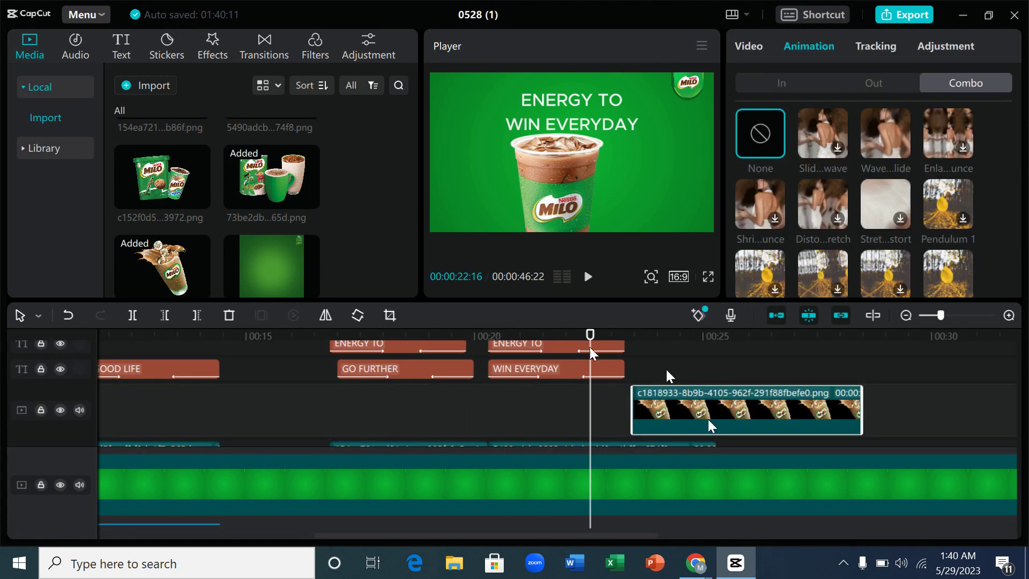
Trim the end of the first cup image clip to 00:00:23:09, where the WIN EVERYDAY text ends
left_click_drag(590, 335, 623, 336)
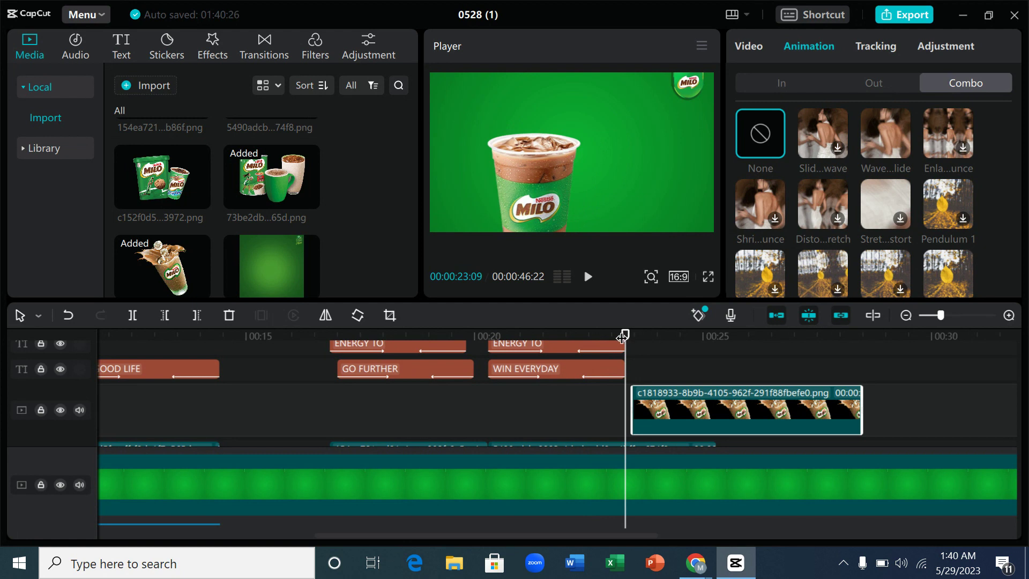
scroll(1012, 371, "down", 1)
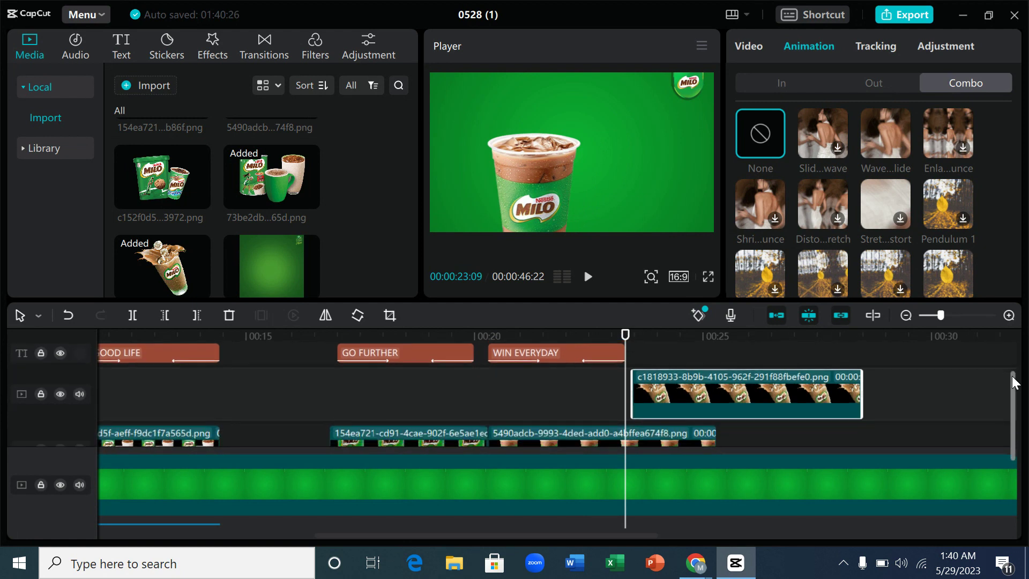
left_click(683, 431)
left_click_drag(684, 430, 625, 427)
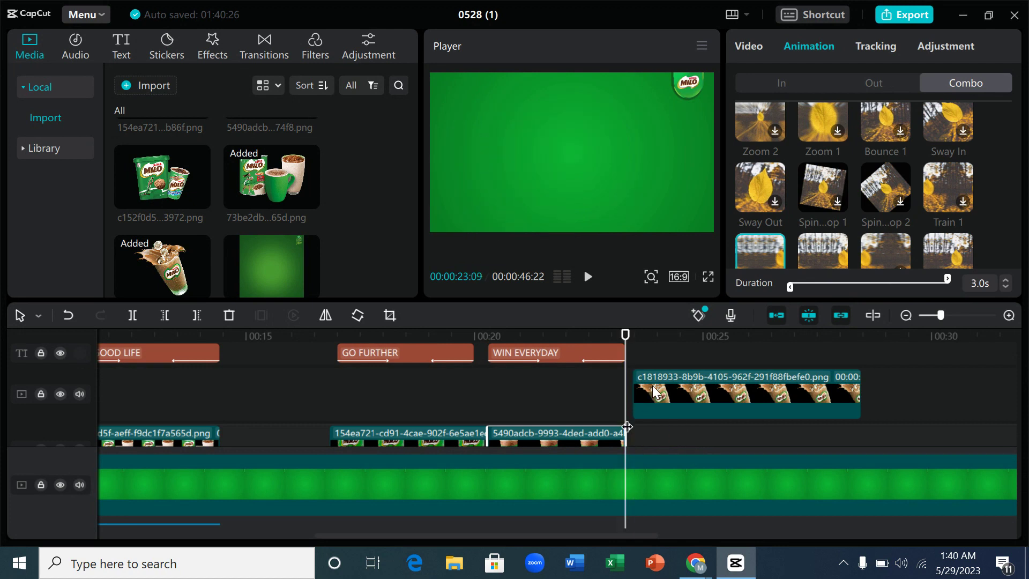
Place the splashing cup clip directly after the trimmed cup clip on the same track and apply the Left Zoom combo animation
left_click_drag(652, 393, 654, 420)
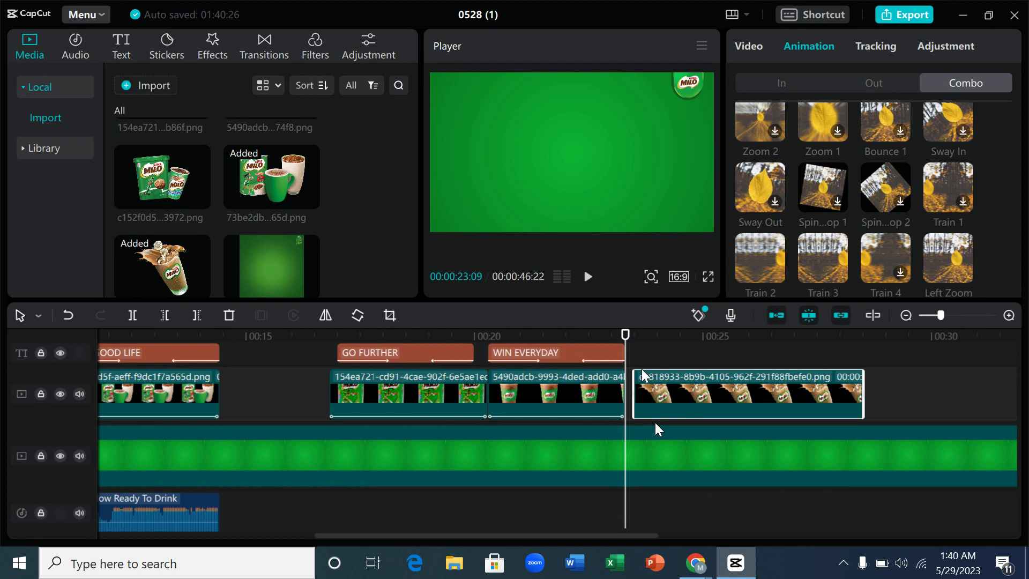
left_click_drag(650, 376, 641, 372)
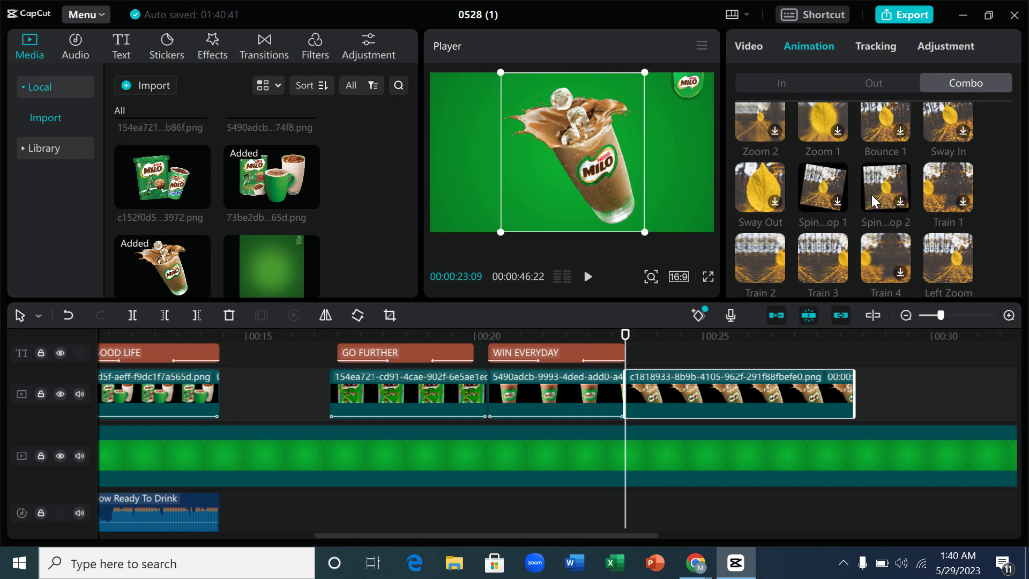
left_click(936, 256)
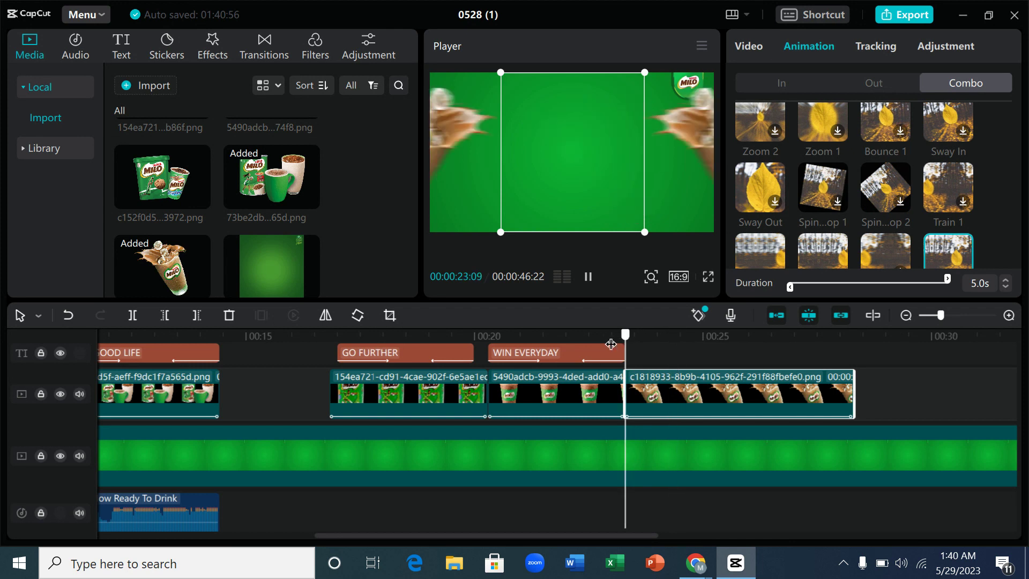
Move the splashing cup image to the lower-right corner of the frame and play back the join from the WIN EVERYDAY section
left_click(563, 336)
key("space")
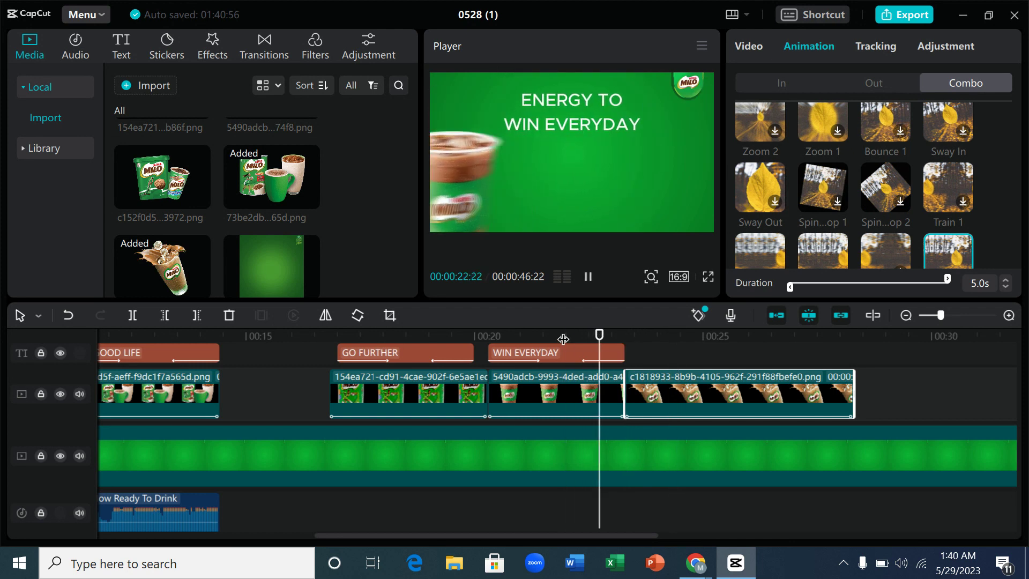
key("space")
left_click_drag(597, 132, 678, 185)
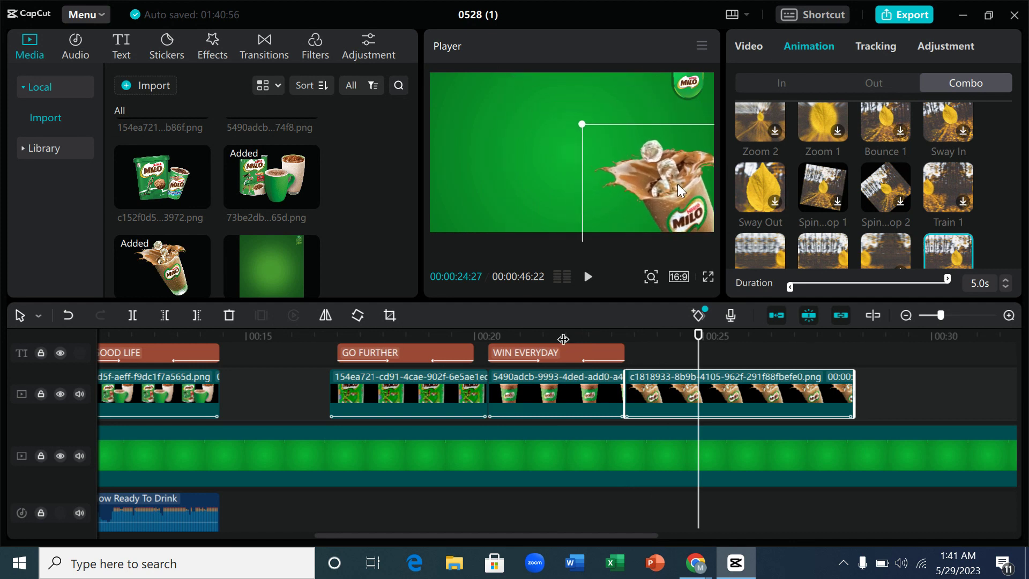
left_click(577, 338)
key("space")
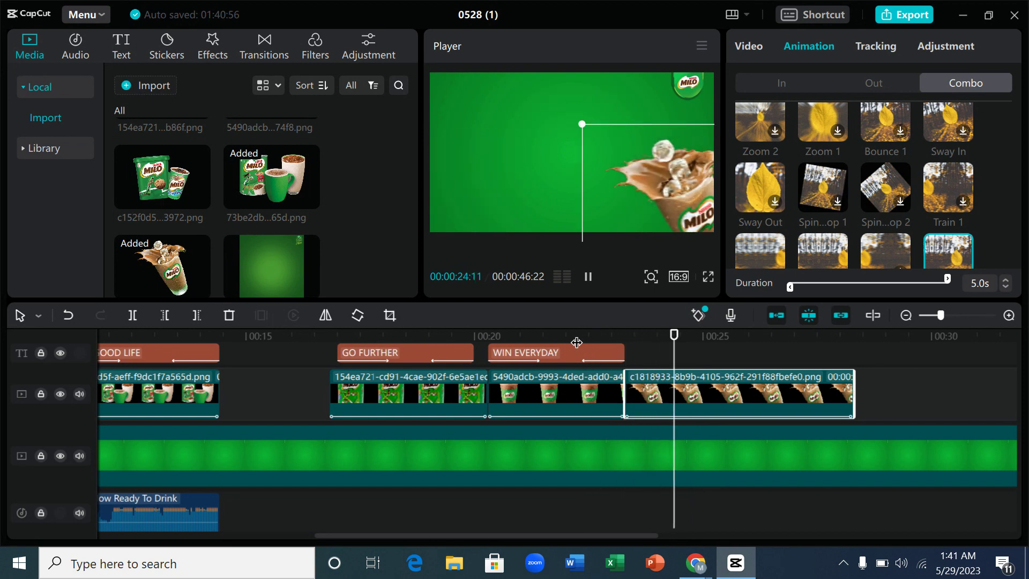
key("space")
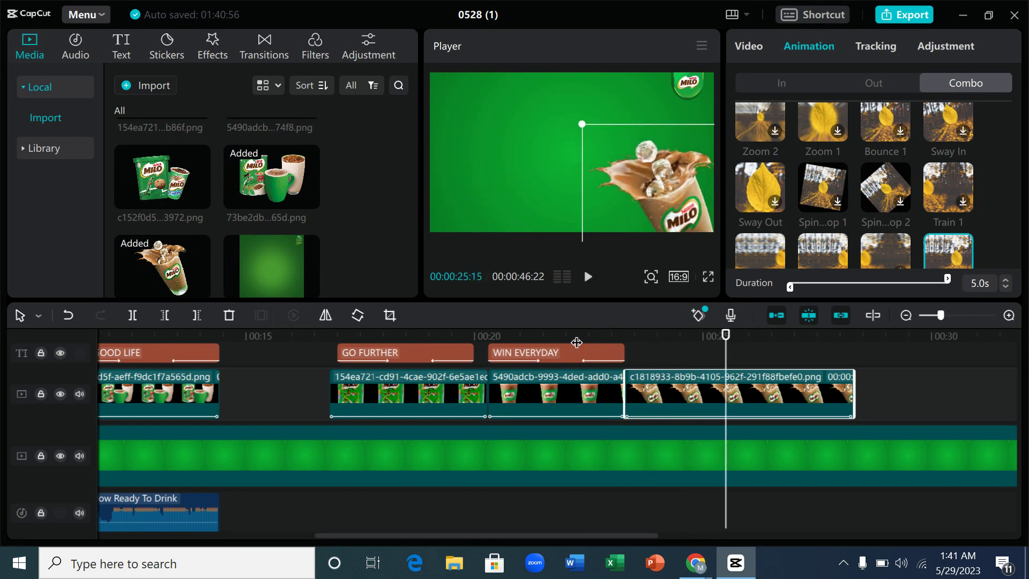
Duplicate the WIN EVERYDAY text and align the copy with the start of the splashing cup clip
left_click(577, 351)
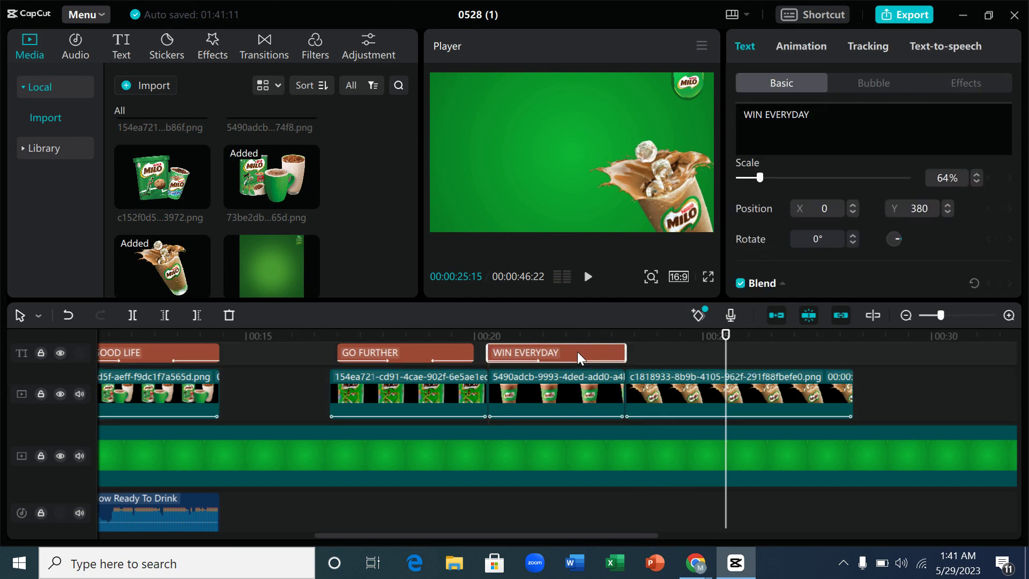
left_click(660, 336)
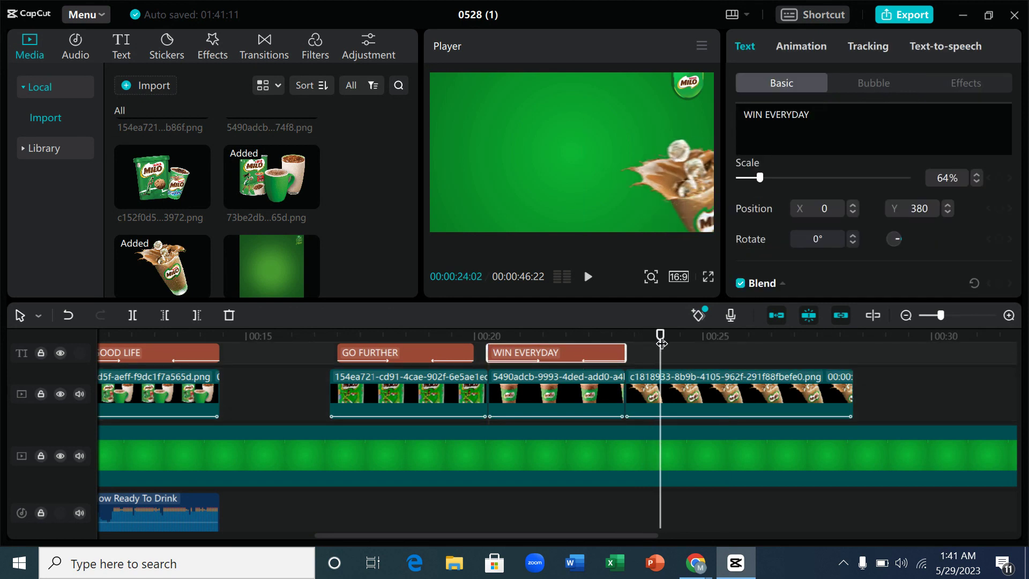
key("ctrl+c")
key("ctrl+v")
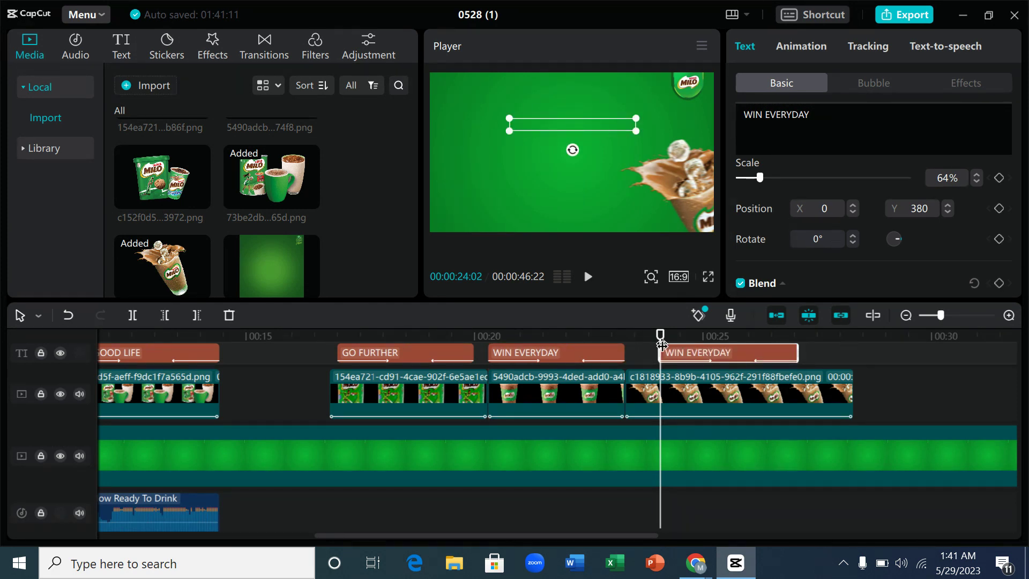
left_click_drag(684, 348, 651, 413)
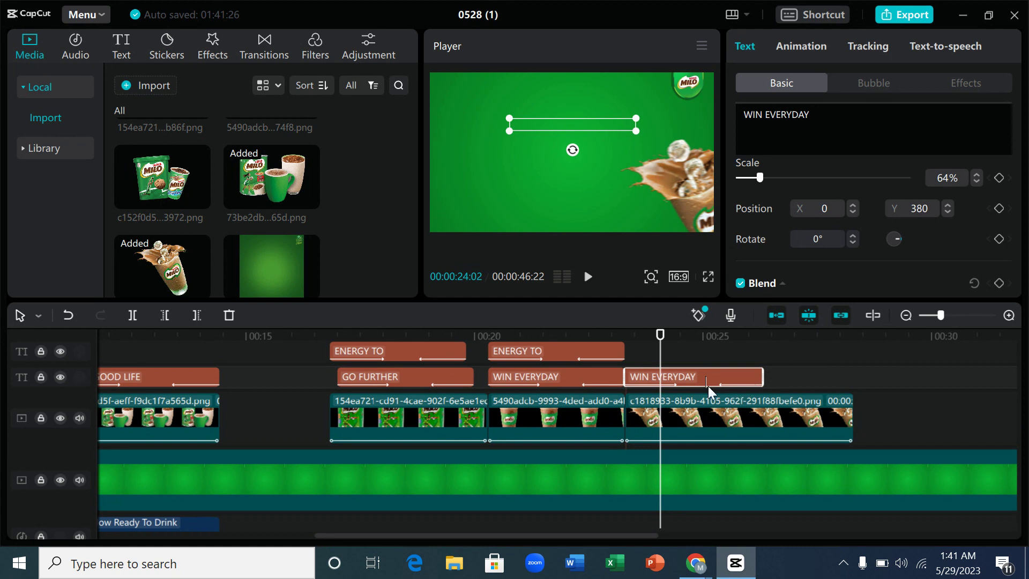
Replace the copied text above the splashing cup clip with ENERGY FOOD DRINK on one line and OF FUTURE CHAMPIONS on a second line
double_click(697, 376)
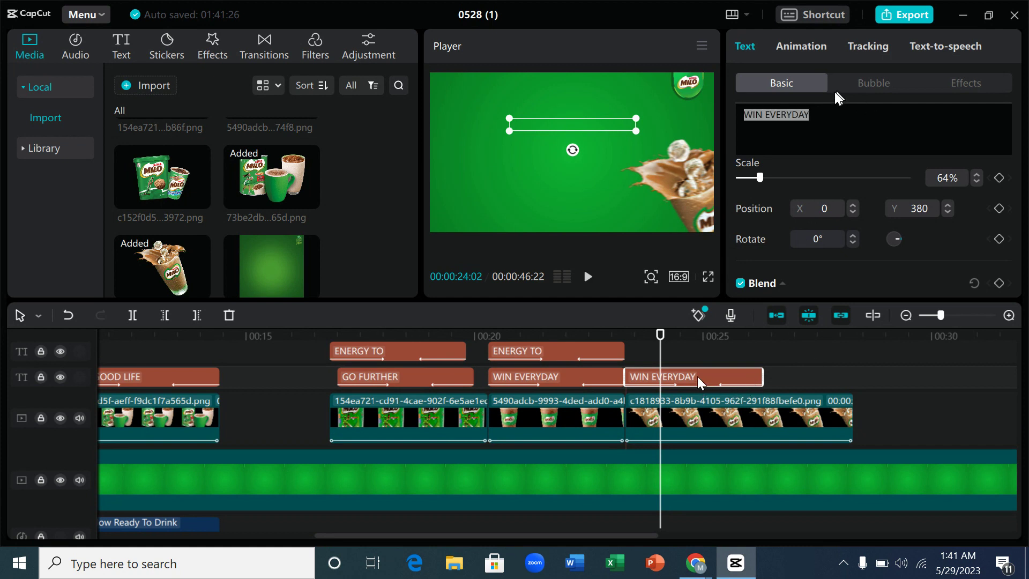
type("ENERGY")
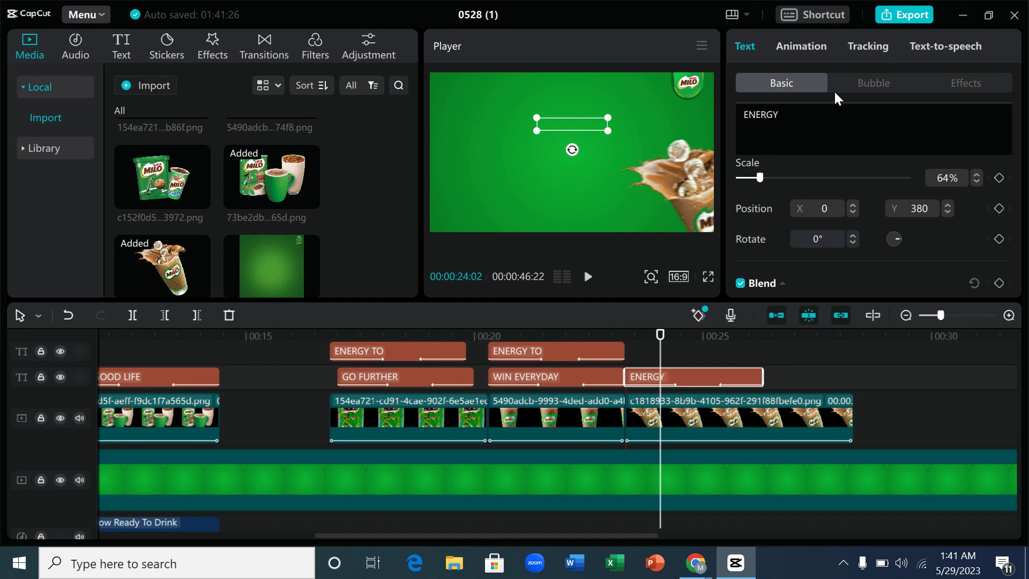
type(" FO")
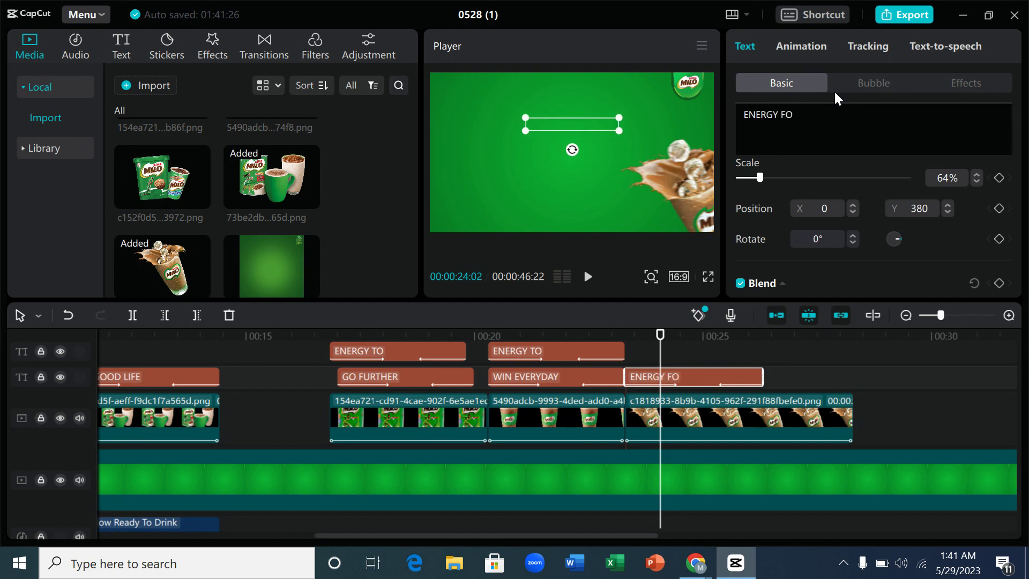
type("OD DRINK")
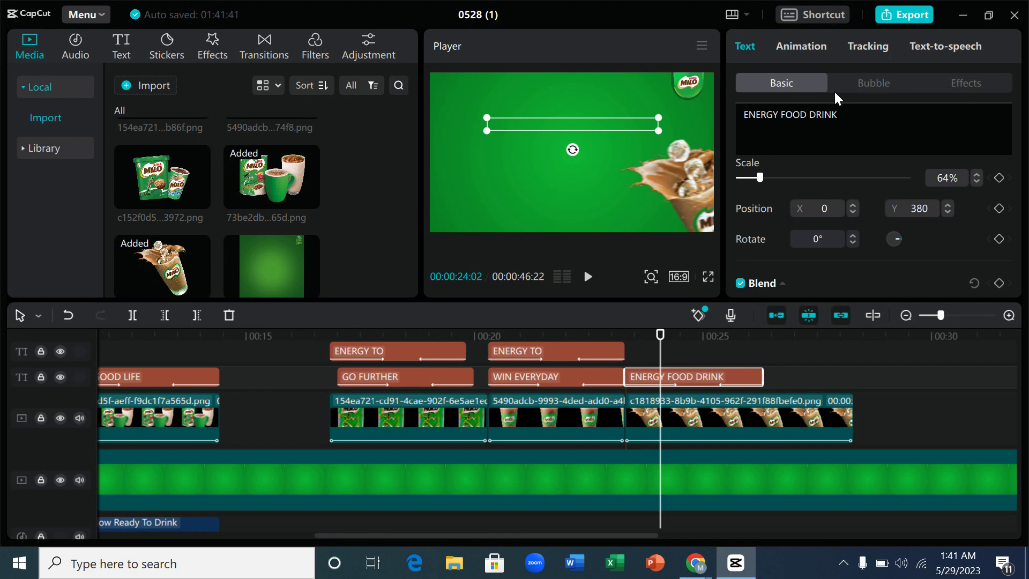
key("Return")
type("O")
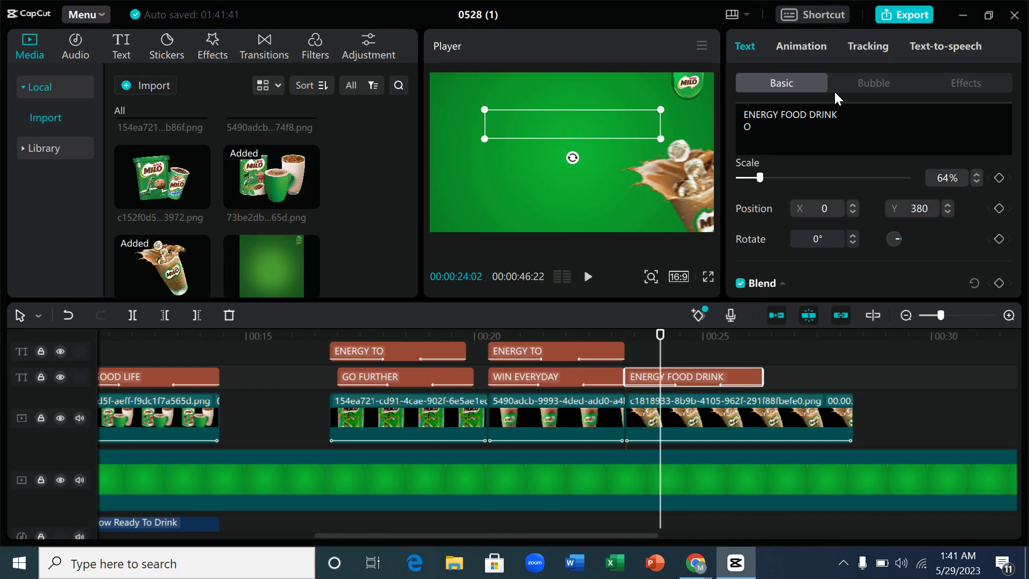
type("F FUTURE CHAMPIONS")
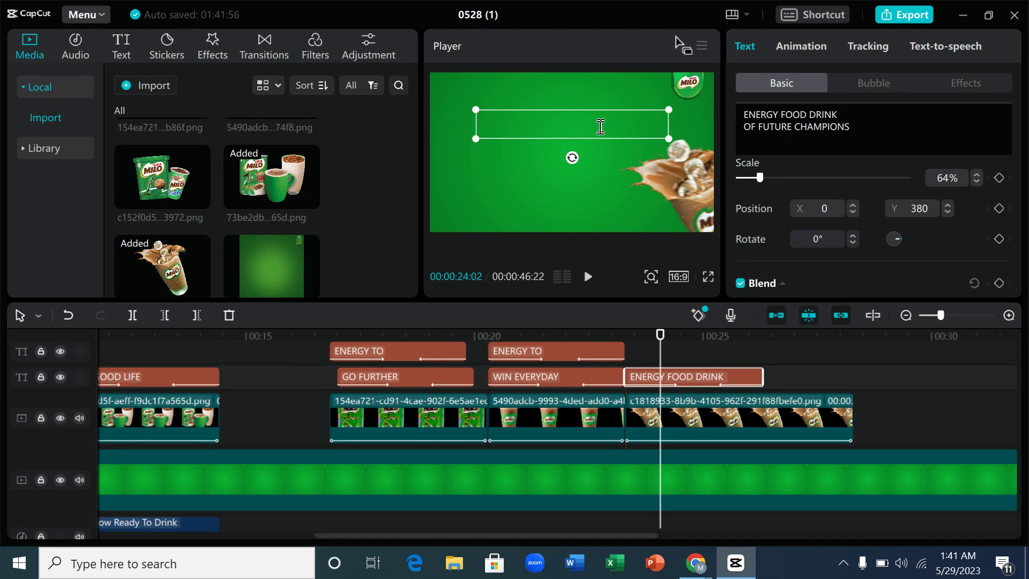
Move the ENERGY FOOD DRINK OF FUTURE CHAMPIONS text to the frame's lower-left area at about X -509, Y -937 and scale it to 46%
left_click(597, 205)
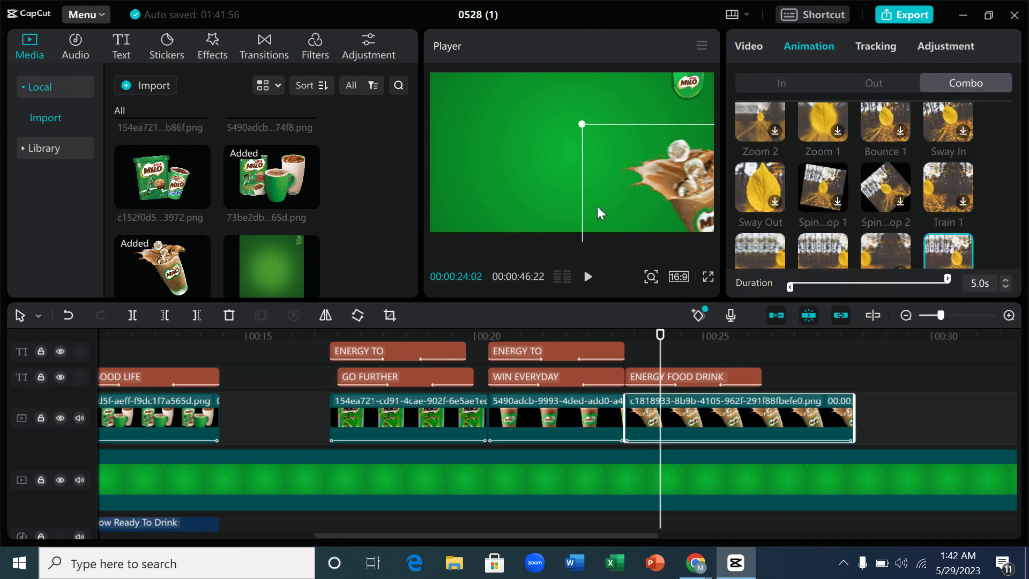
left_click(689, 378)
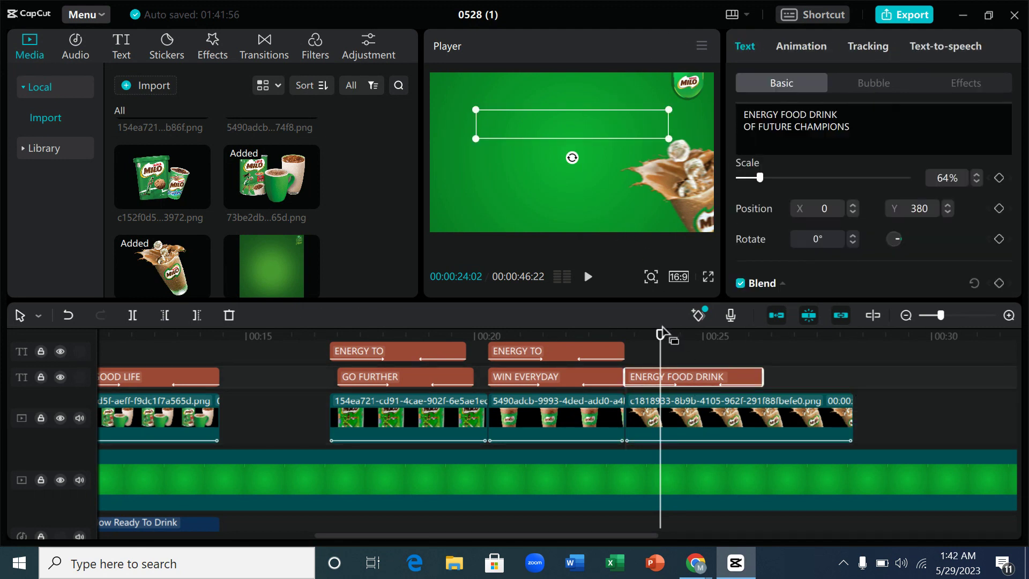
left_click_drag(660, 337, 662, 345)
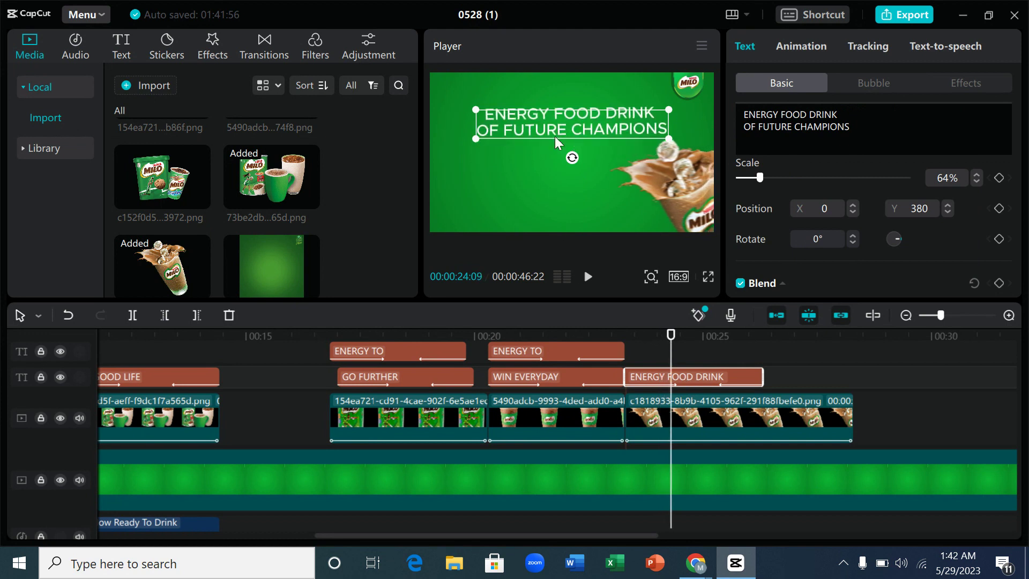
left_click_drag(569, 124, 539, 214)
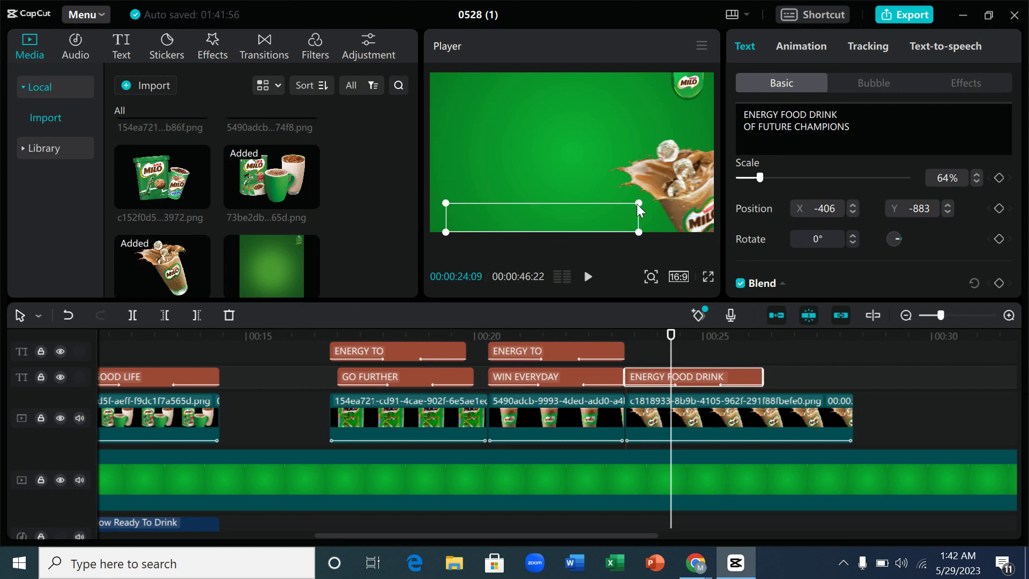
left_click_drag(636, 203, 641, 209)
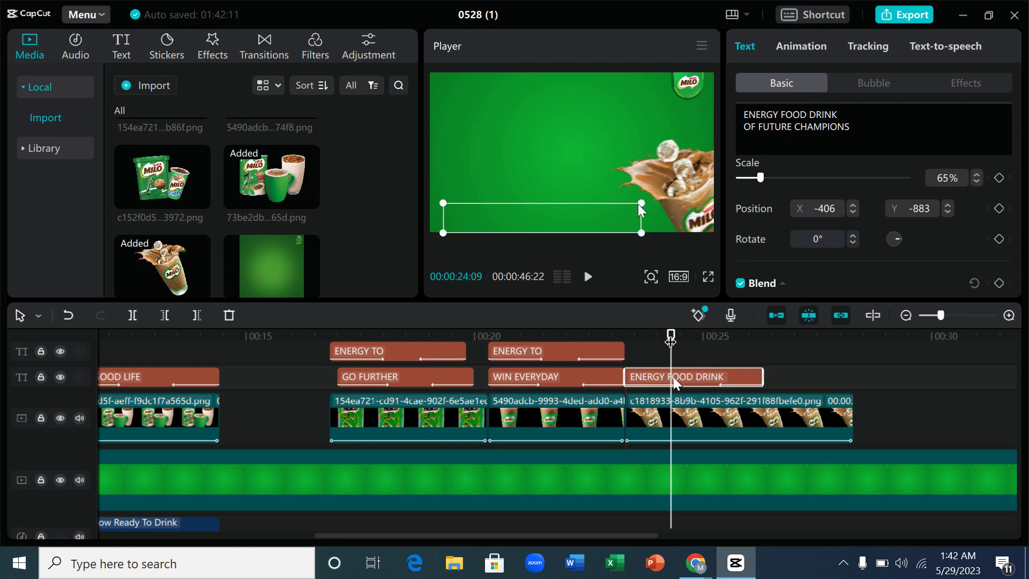
left_click_drag(670, 336, 680, 336)
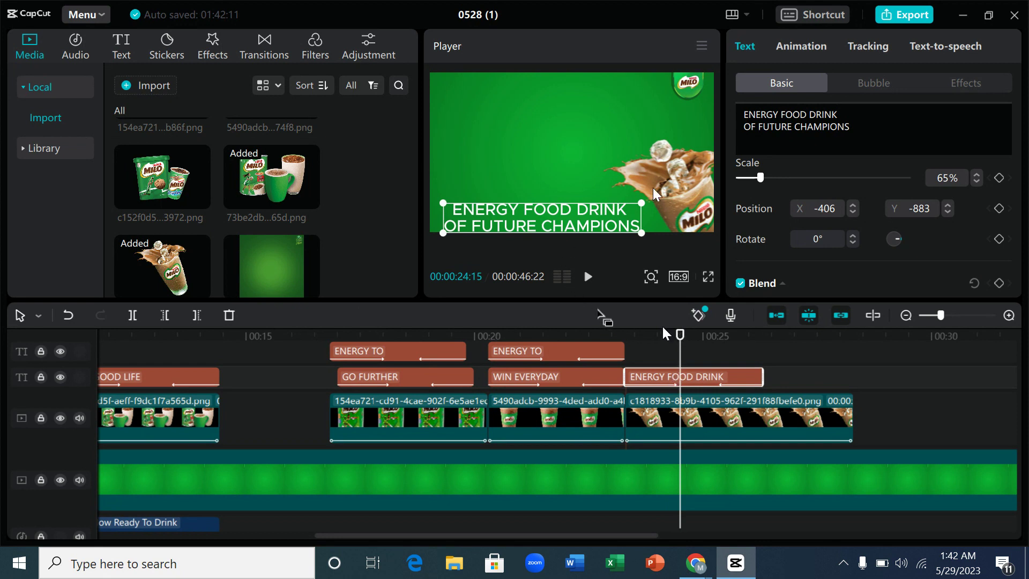
left_click_drag(641, 204, 533, 214)
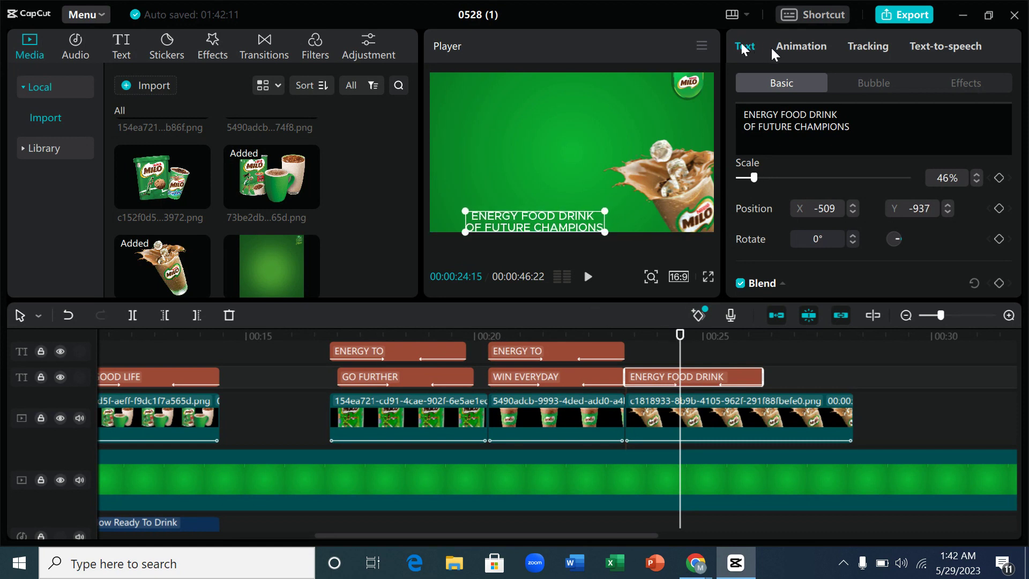
Apply the Wipe Up entrance animation to the ENERGY FOOD DRINK OF FUTURE CHAMPIONS text
left_click(789, 46)
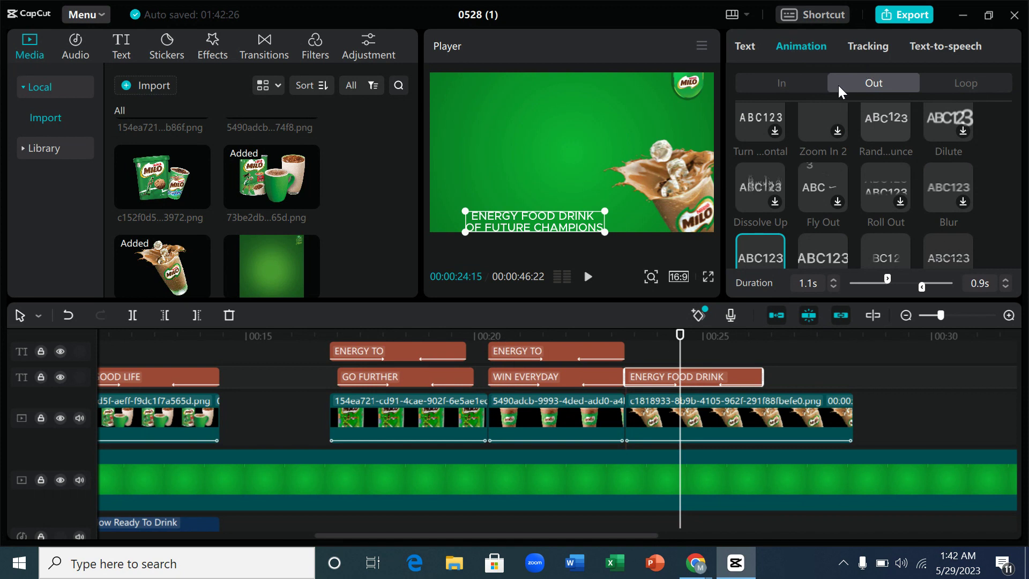
left_click(806, 86)
scroll(840, 151, "up", 5)
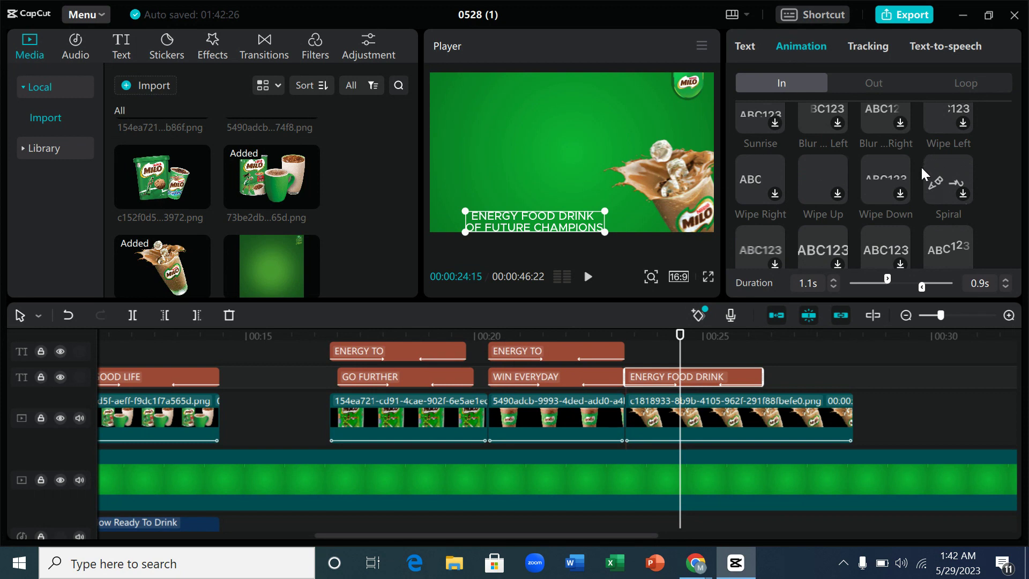
scroll(905, 217, "down", 1)
scroll(906, 224, "down", 1)
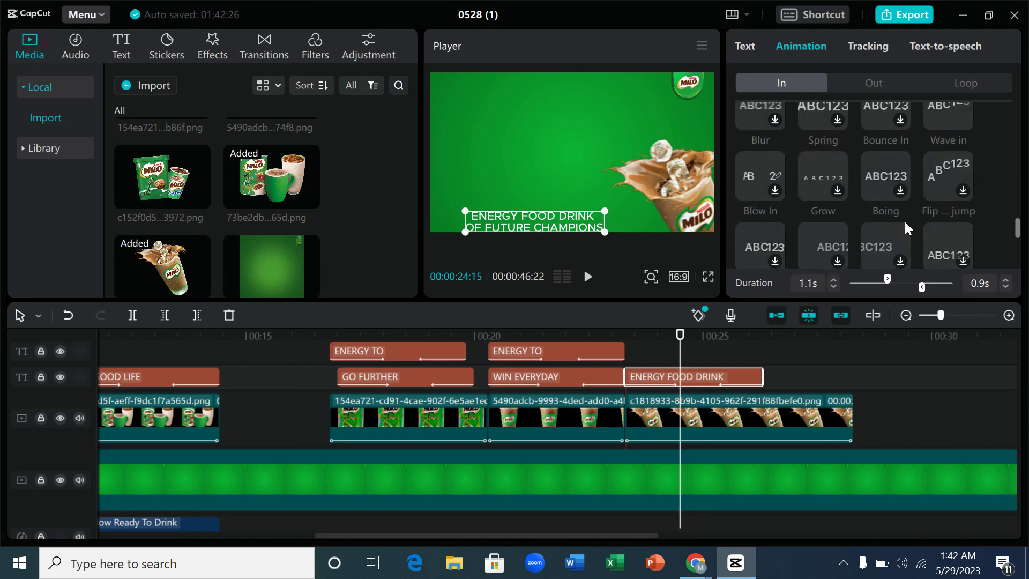
scroll(906, 224, "down", 1)
scroll(906, 225, "down", 2)
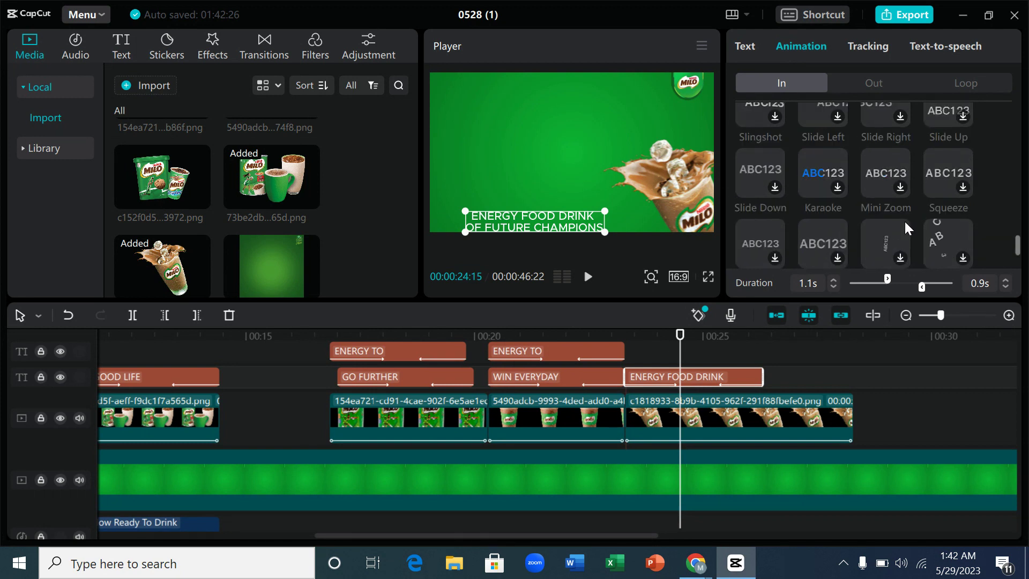
scroll(905, 225, "up", 2)
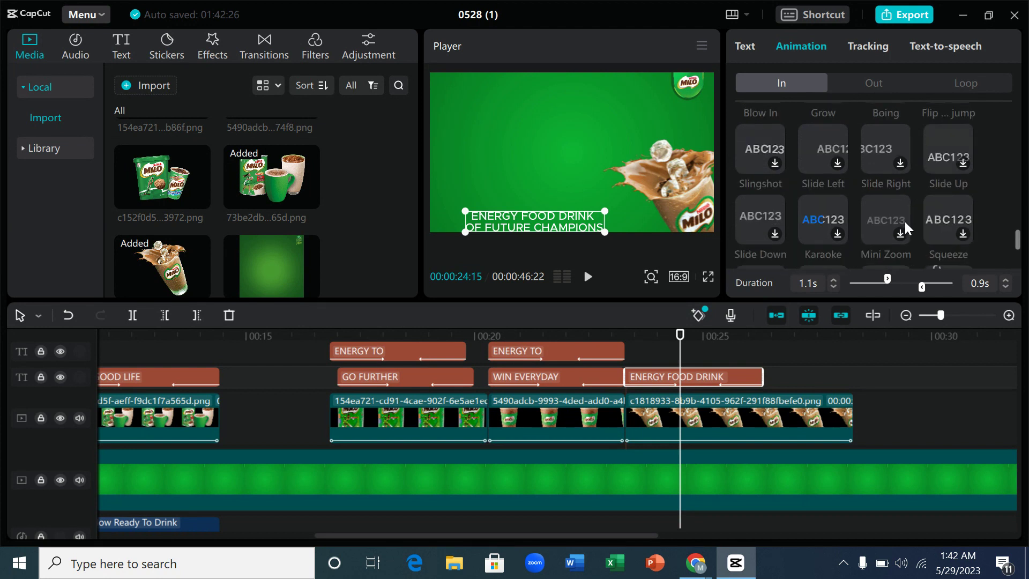
scroll(905, 220, "up", 1)
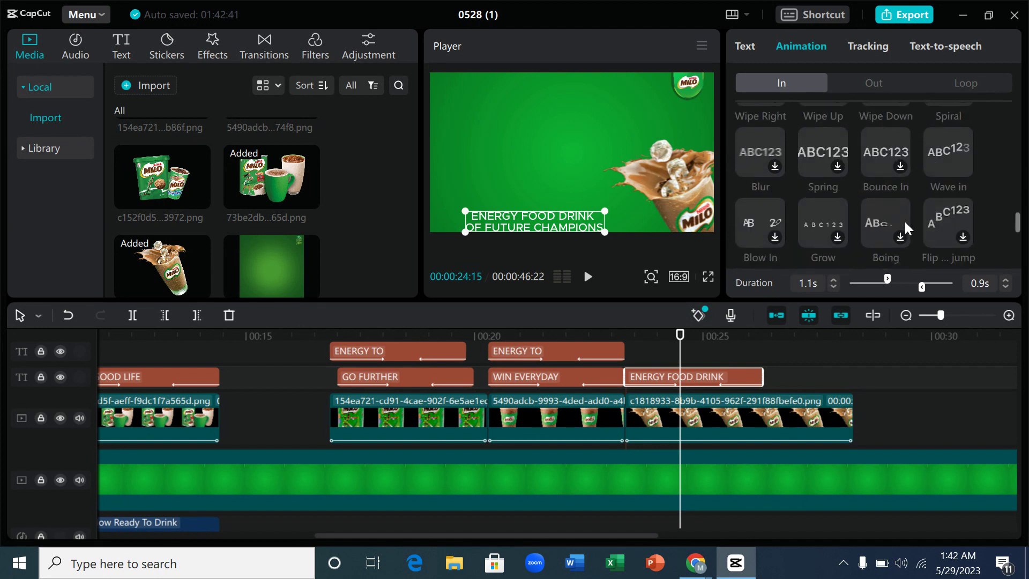
scroll(904, 221, "up", 1)
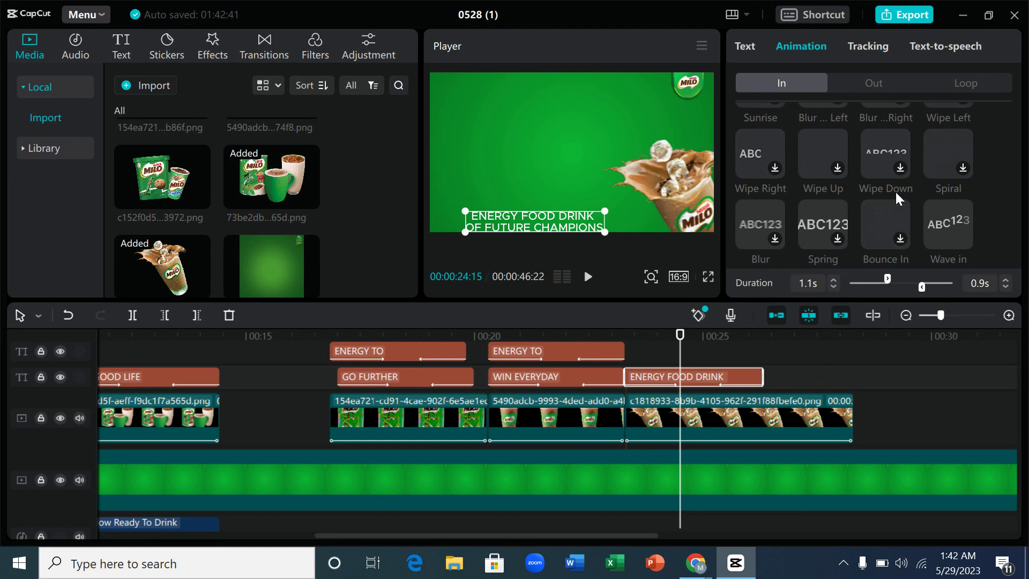
scroll(888, 198, "up", 2)
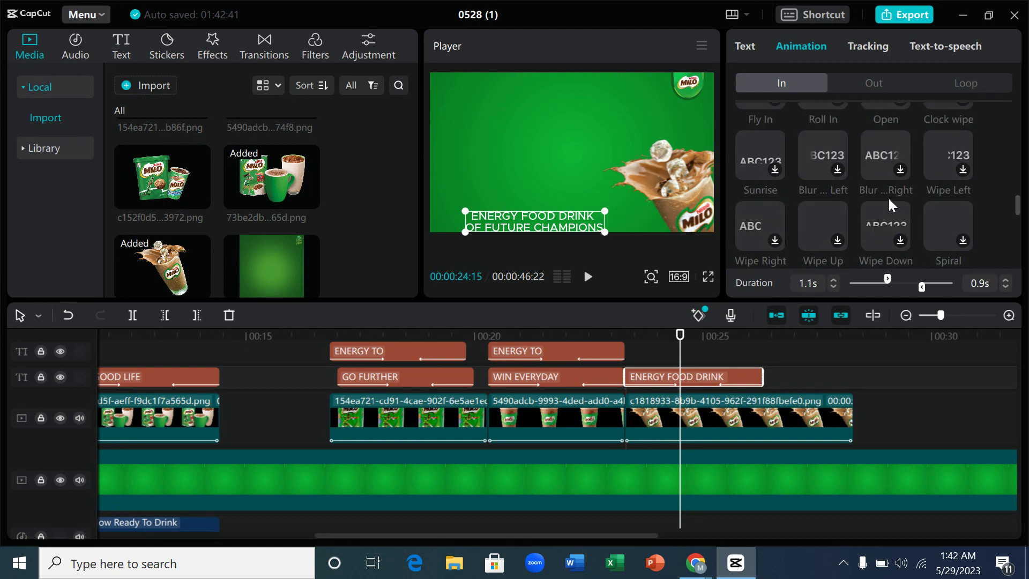
scroll(888, 197, "up", 2)
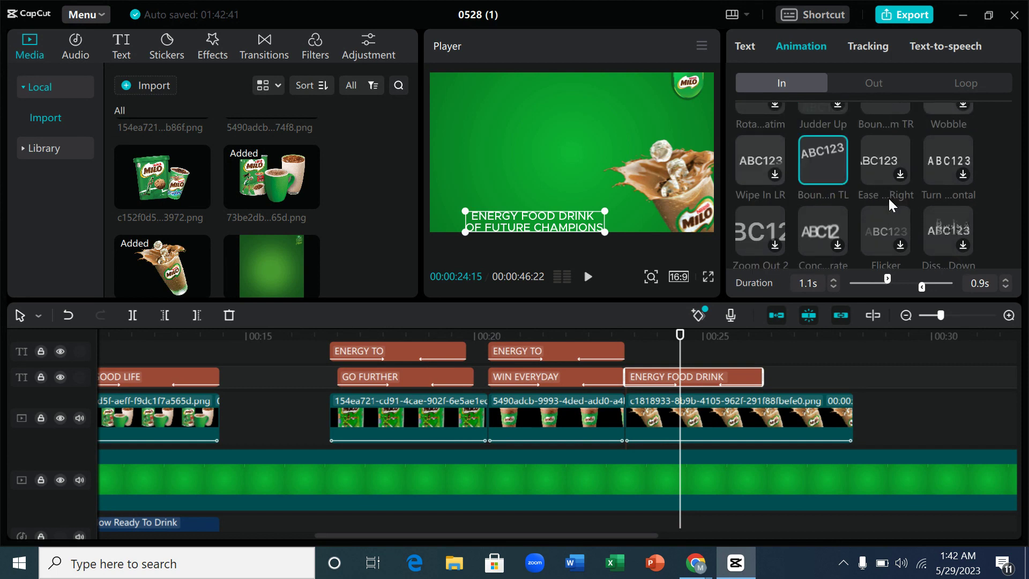
scroll(889, 197, "down", 2)
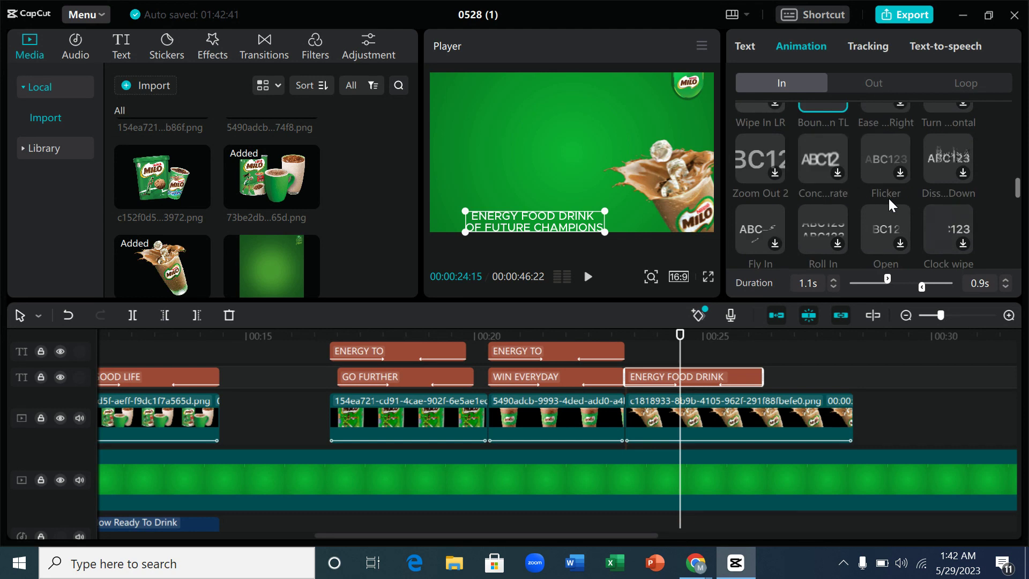
scroll(888, 197, "down", 1)
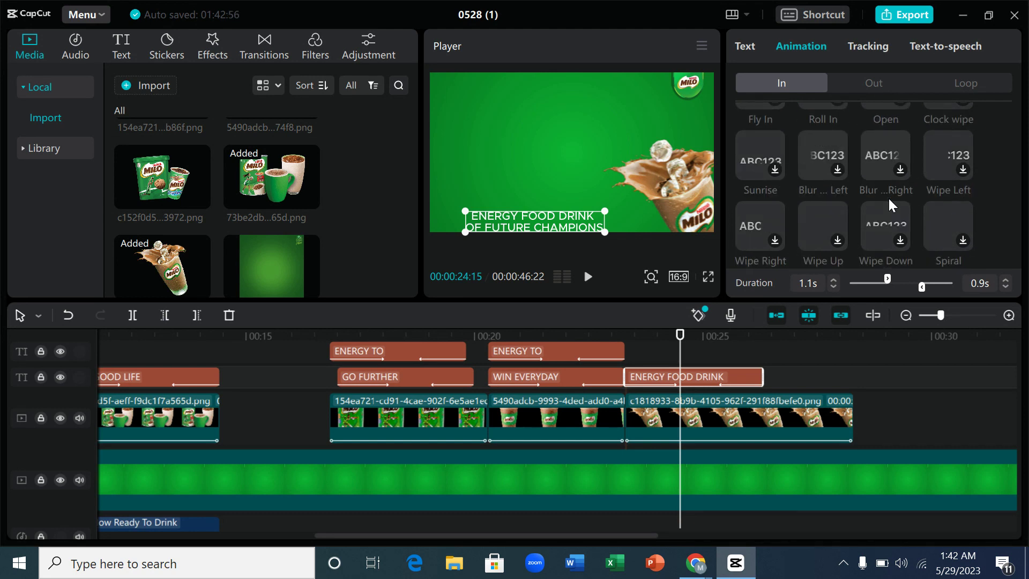
scroll(888, 197, "down", 1)
scroll(888, 198, "down", 1)
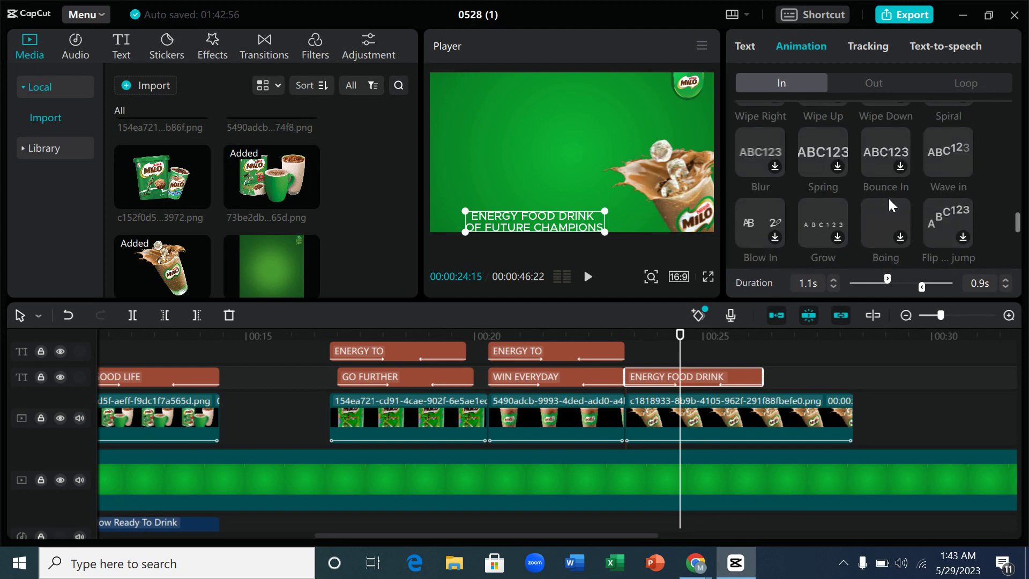
scroll(889, 197, "down", 2)
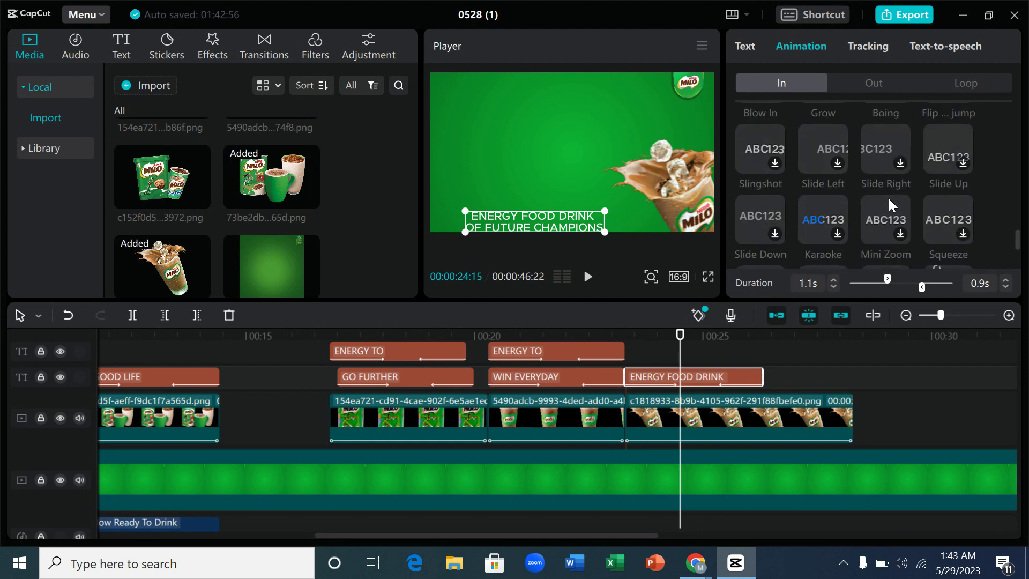
scroll(909, 201, "down", 1)
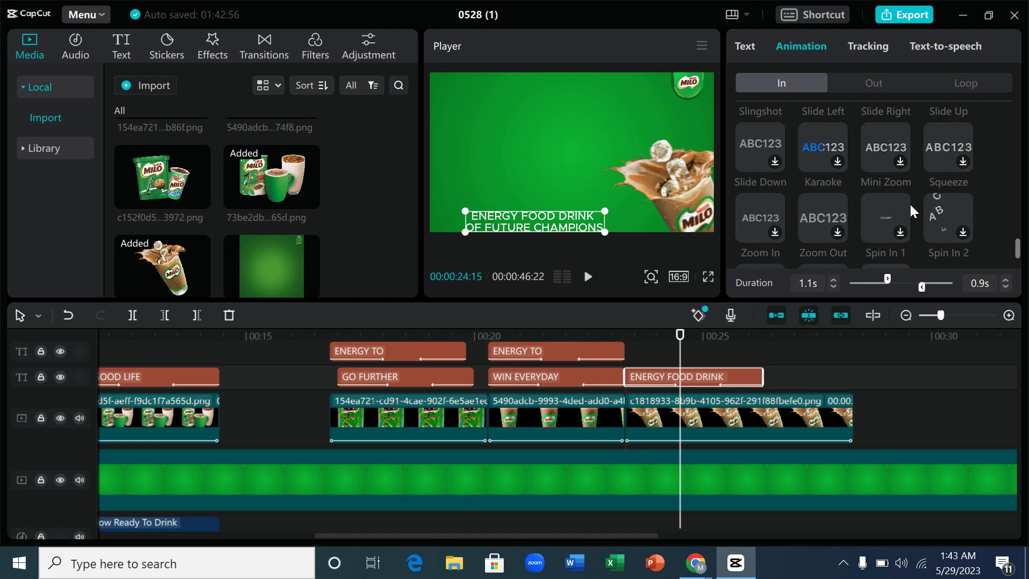
scroll(909, 204, "down", 1)
scroll(909, 204, "up", 4)
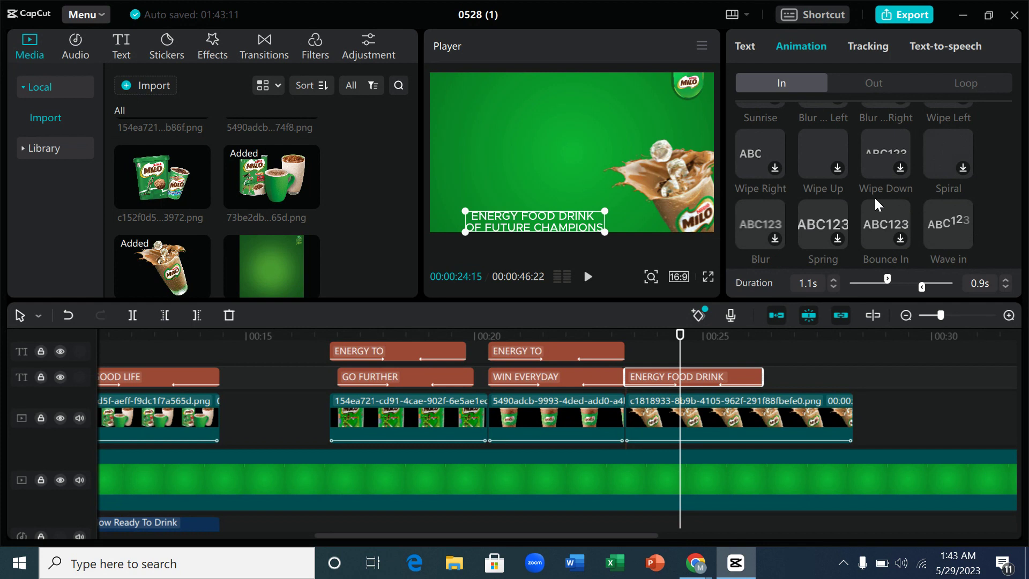
scroll(873, 196, "down", 8)
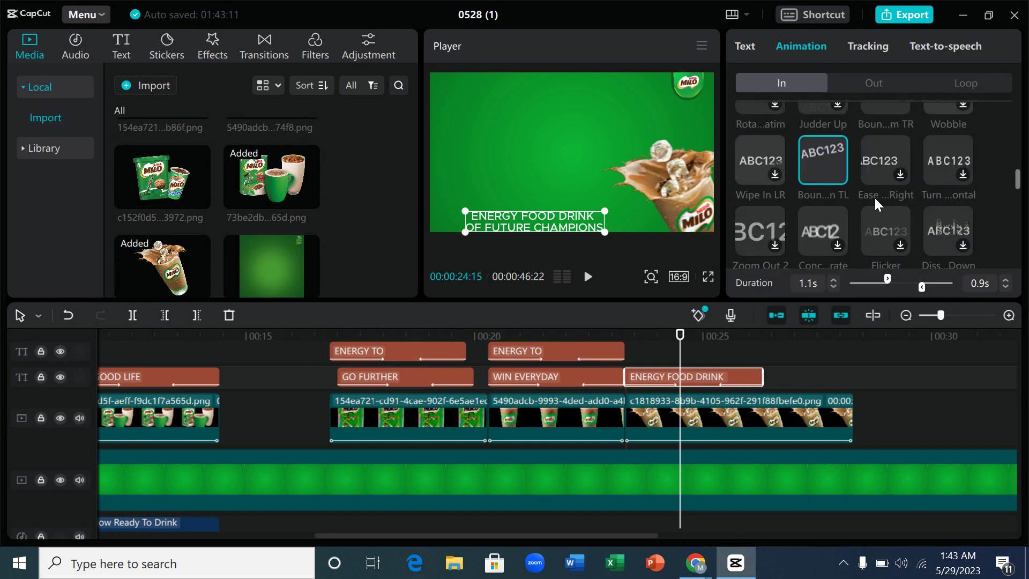
scroll(874, 196, "up", 2)
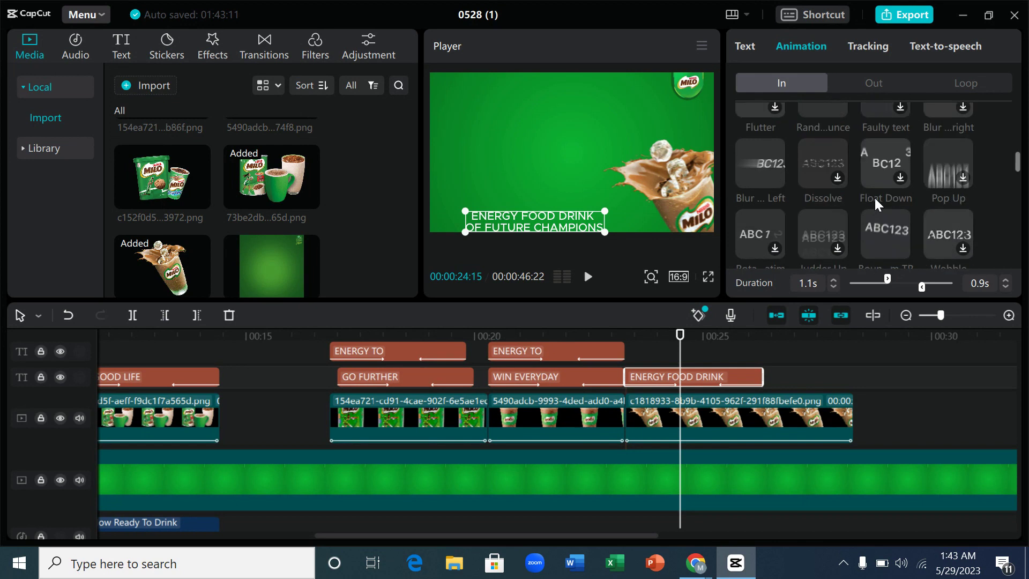
scroll(873, 197, "up", 2)
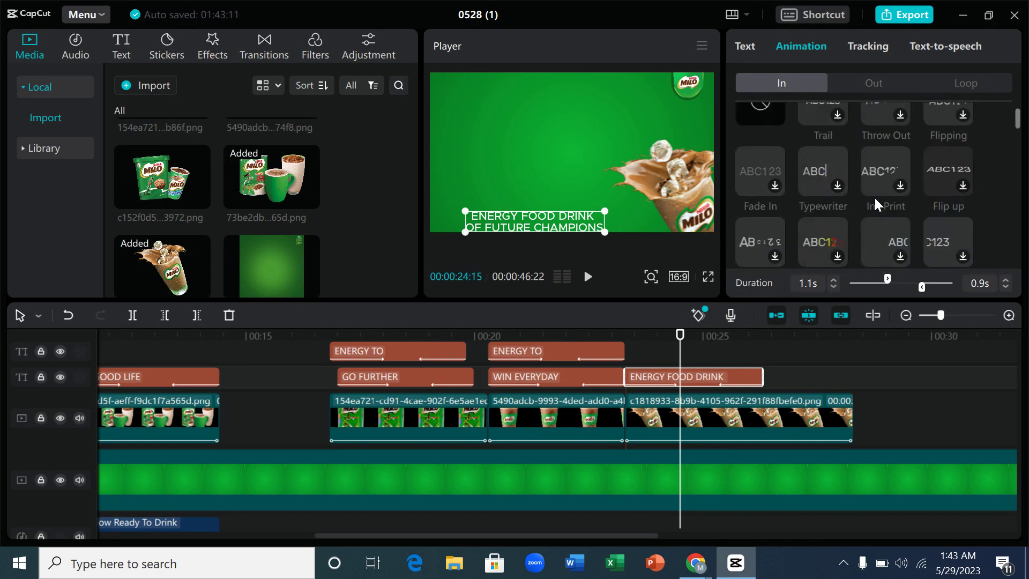
scroll(875, 197, "up", 1)
scroll(873, 196, "down", 2)
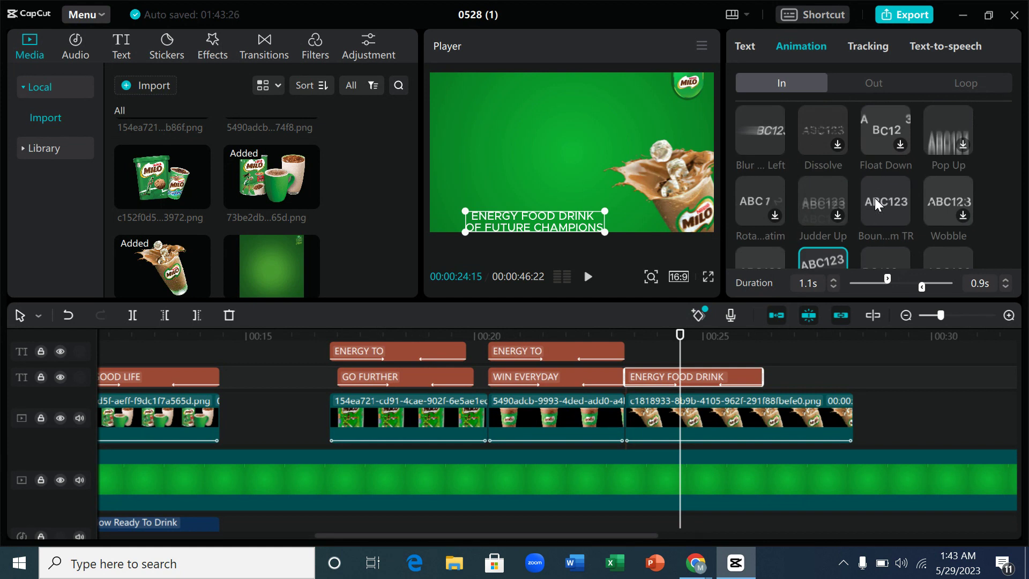
scroll(874, 198, "down", 2)
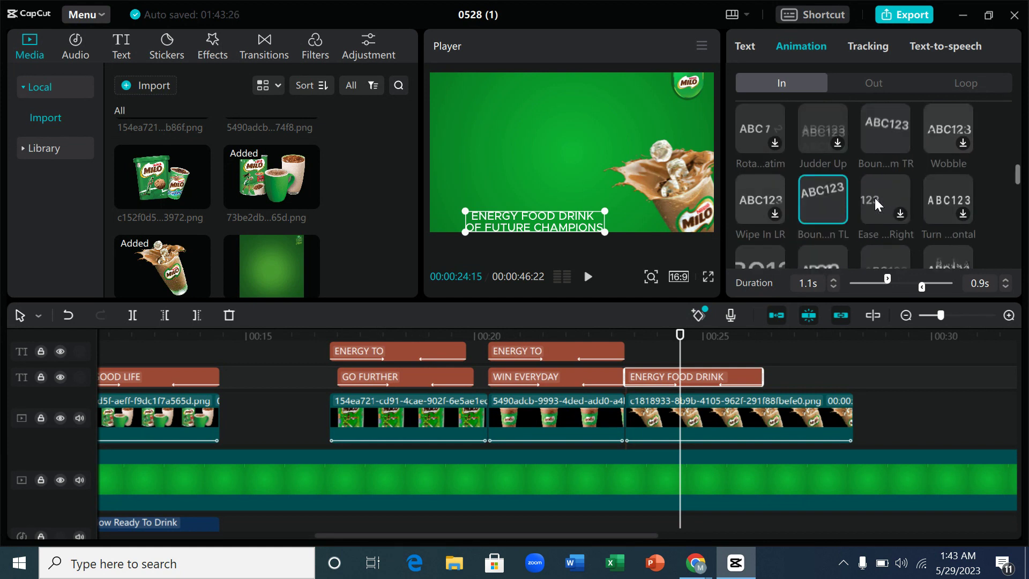
scroll(874, 198, "down", 1)
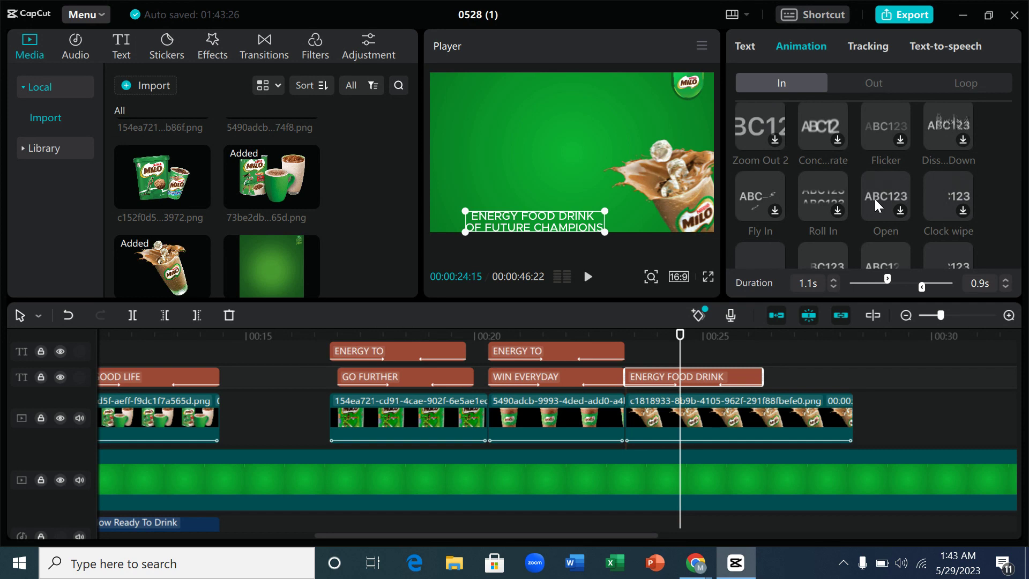
scroll(874, 198, "down", 1)
scroll(814, 206, "down", 1)
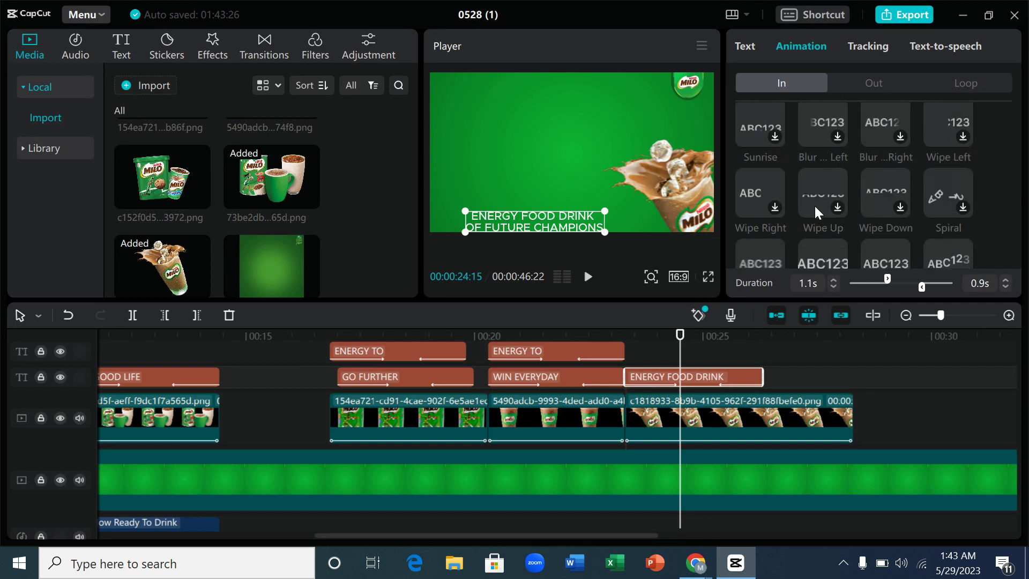
scroll(830, 206, "up", 1)
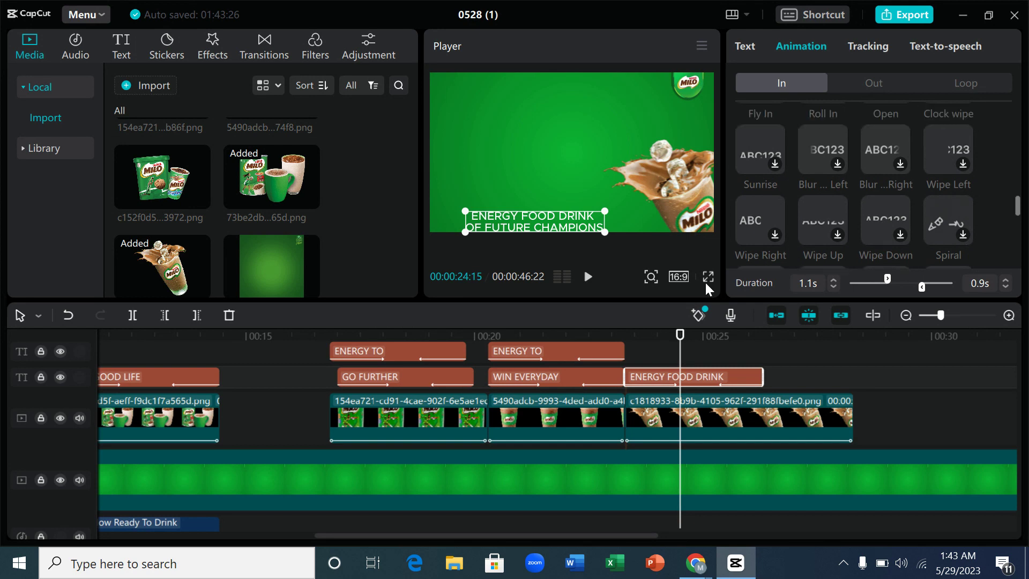
scroll(798, 220, "down", 1)
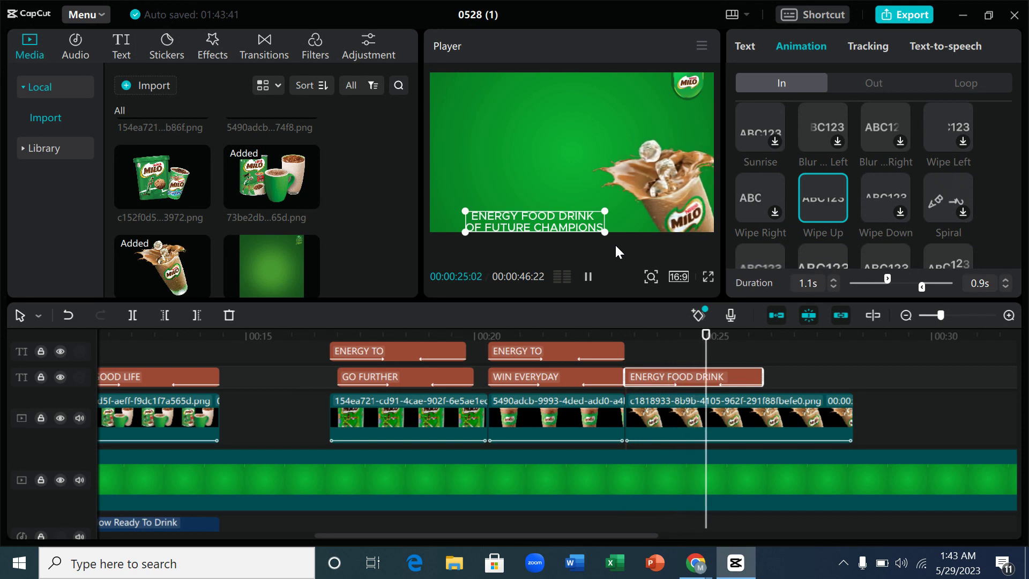
Set the exit animation duration of the ENERGY FOOD DRINK text to 1.0 s and play back the section
left_click(882, 82)
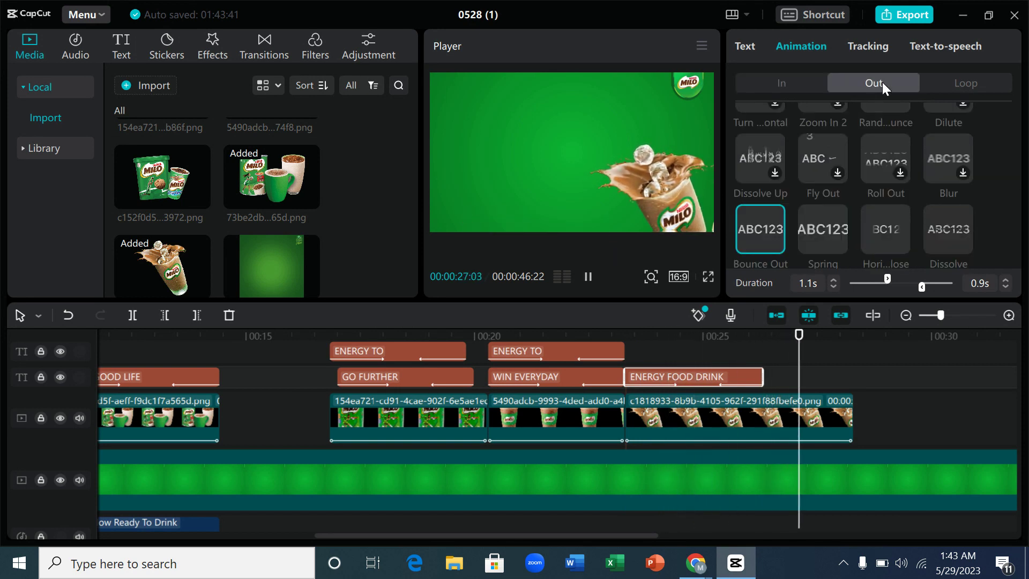
left_click_drag(651, 336, 681, 347)
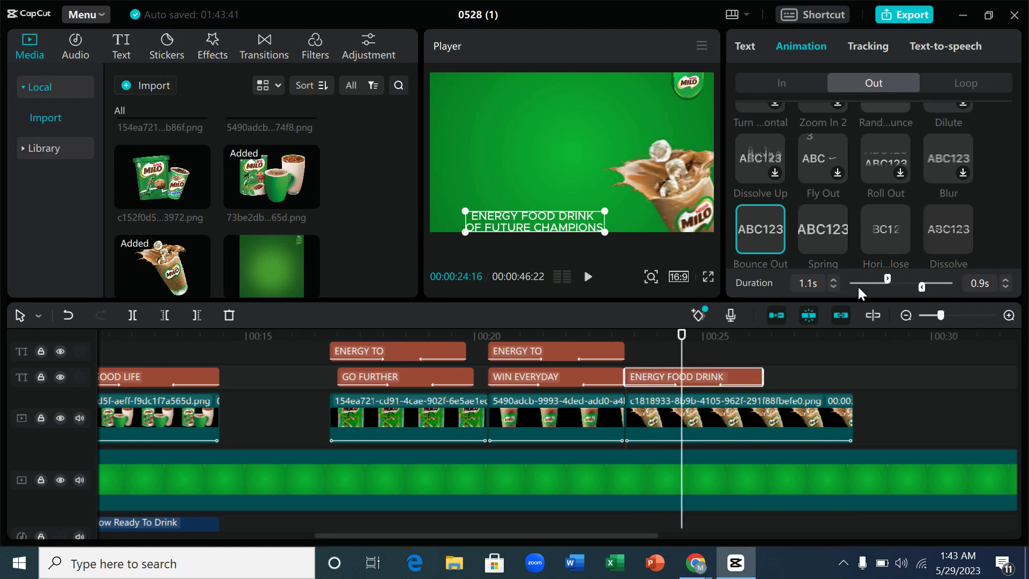
left_click_drag(922, 285, 917, 285)
left_click_drag(642, 338, 615, 344)
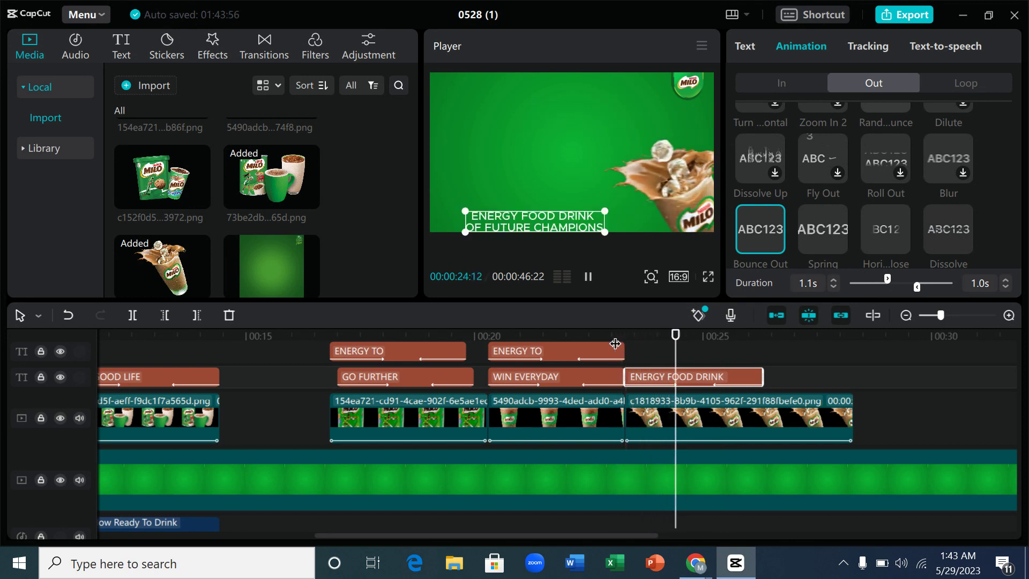
key("space")
Put the playhead at the end of the ENERGY FOOD DRINK text and add the 73be2dbb can-and-cups image to the timeline after it
left_click_drag(696, 336, 763, 337)
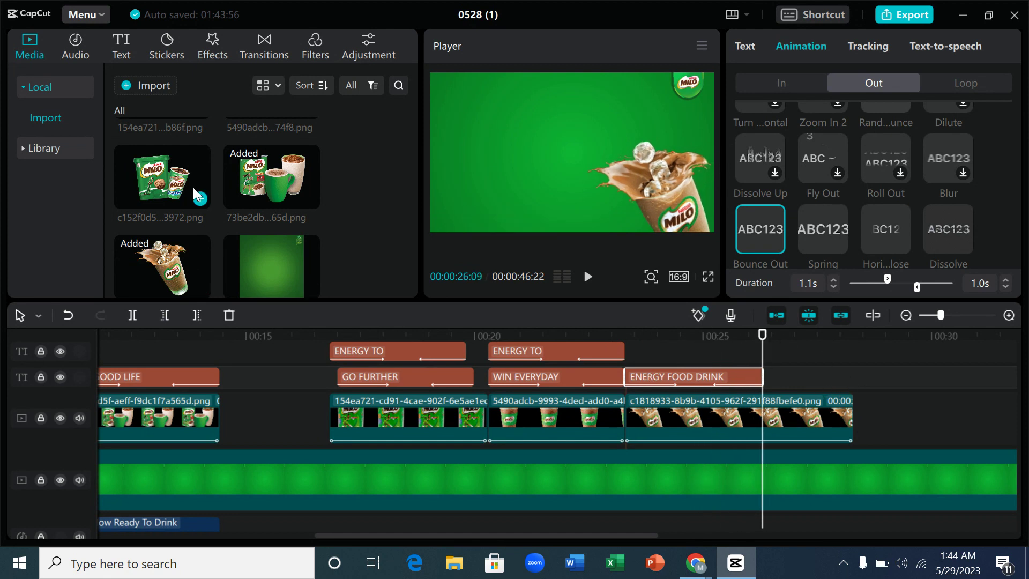
scroll(242, 194, "down", 2)
scroll(245, 195, "up", 2)
left_click(275, 176)
left_click_drag(274, 176, 786, 377)
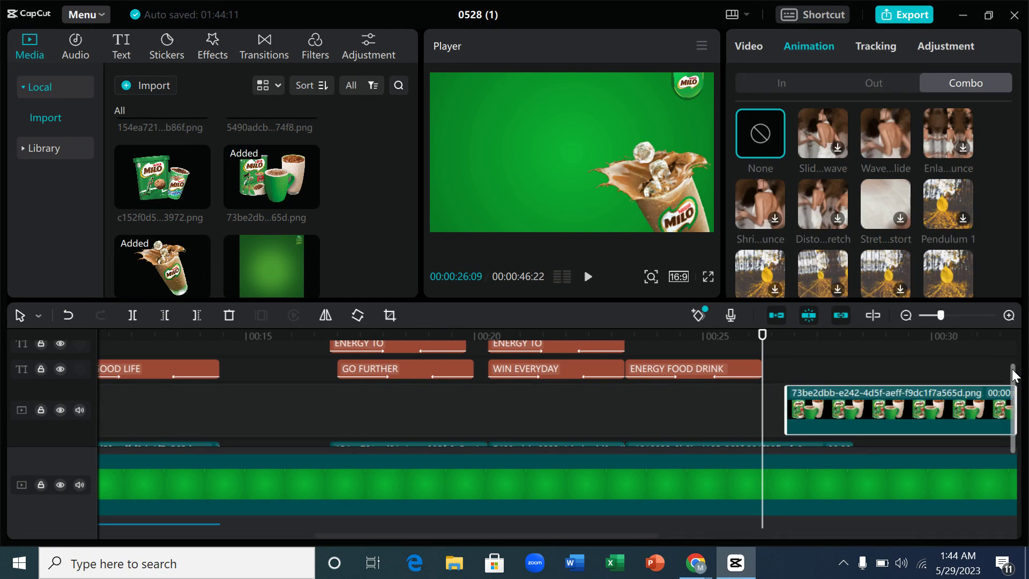
Trim the splashing cup clip to end with its text and place the can-and-cups clip directly behind it on the same track
scroll(1013, 369, "down", 1)
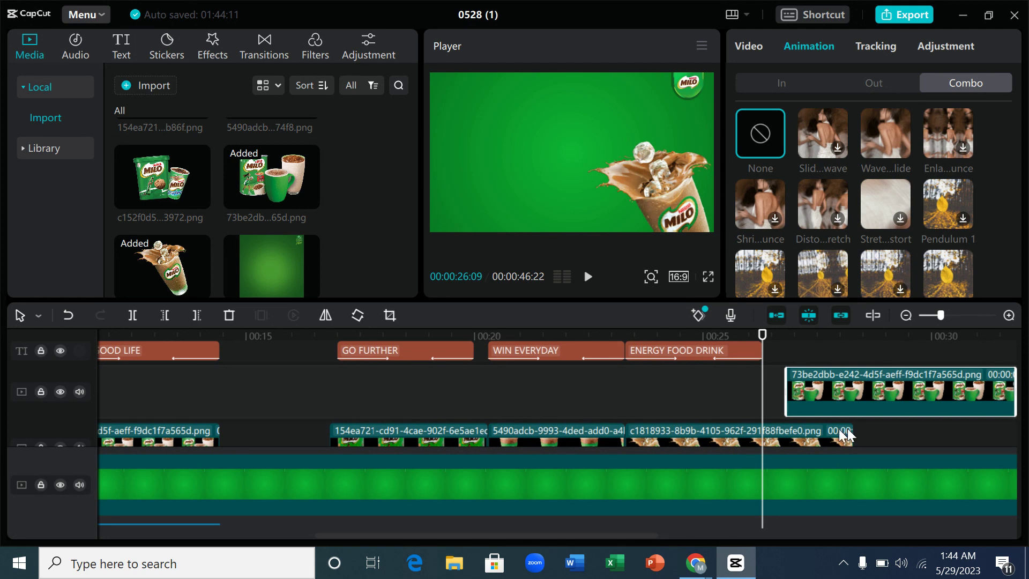
left_click_drag(842, 435, 761, 416)
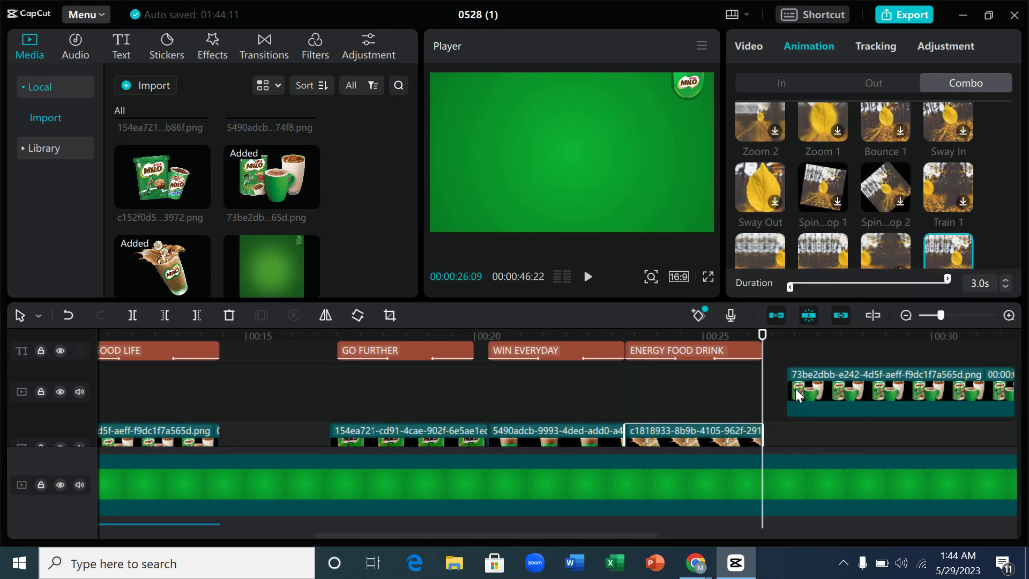
left_click_drag(806, 374, 790, 413)
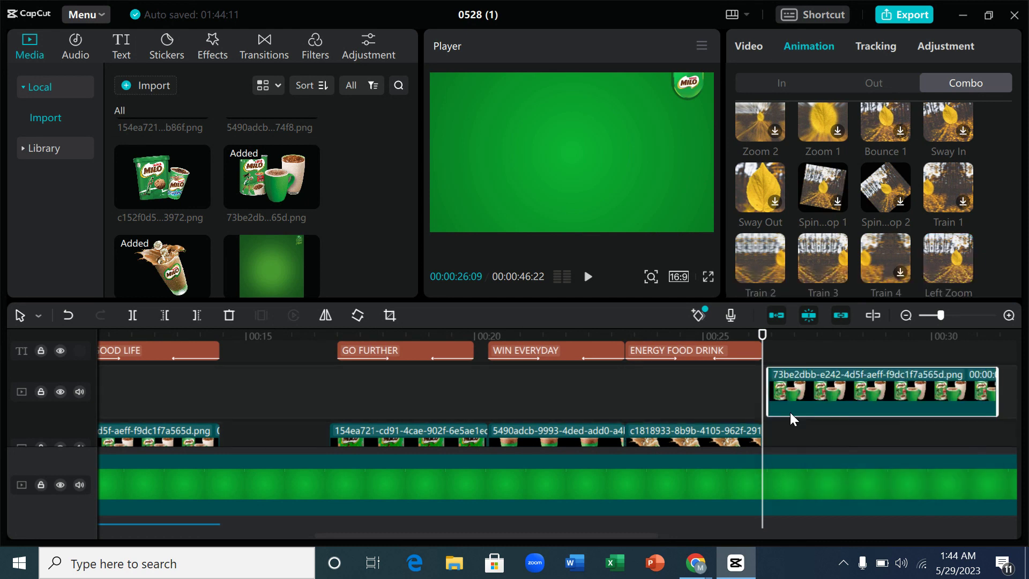
left_click_drag(800, 372, 796, 419)
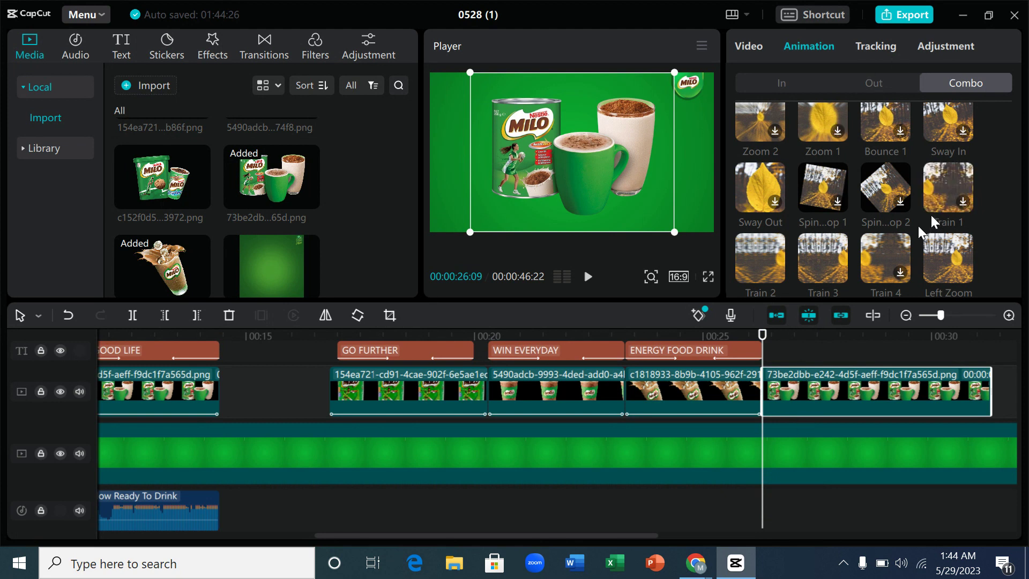
Apply the Left Zoom combo animation to the last can-and-cups clip and preview it from near the clip's start
scroll(944, 192, "up", 2)
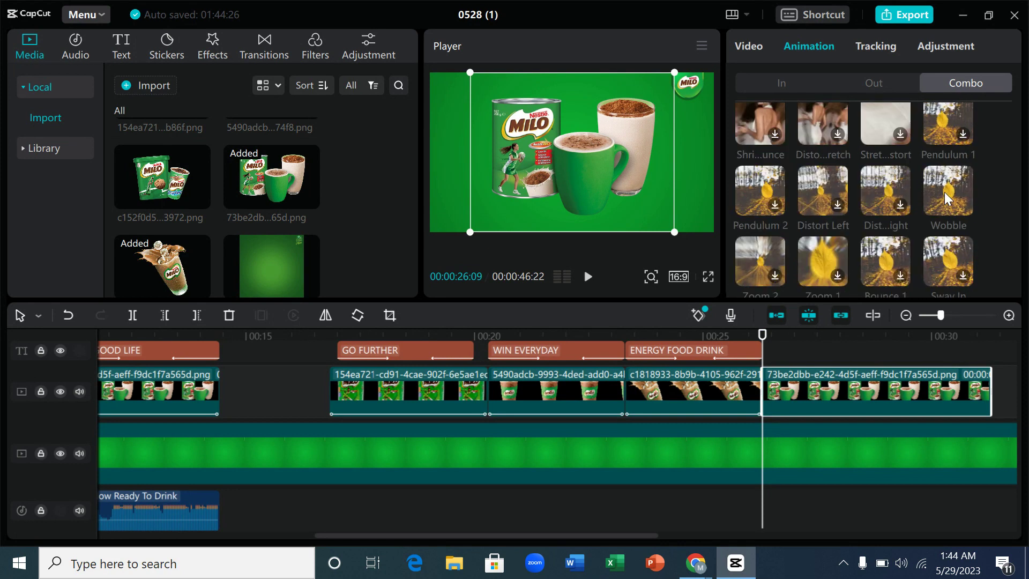
scroll(944, 191, "up", 2)
scroll(945, 191, "down", 4)
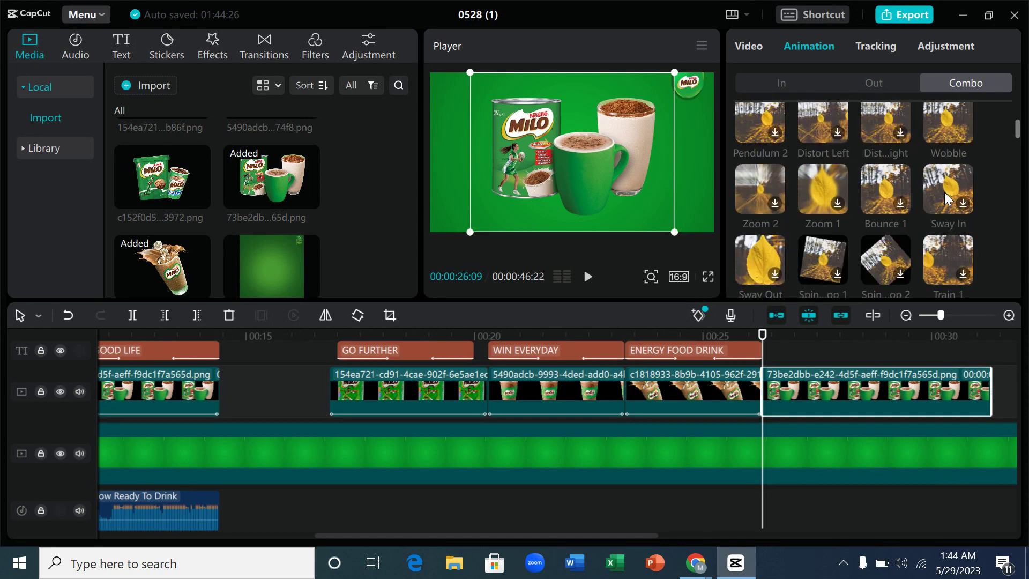
scroll(944, 192, "down", 1)
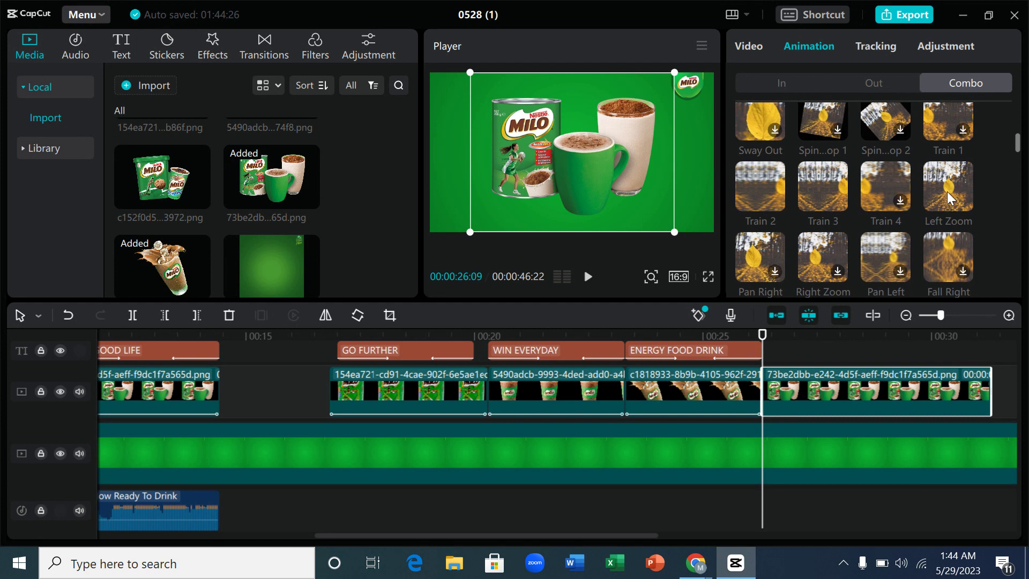
scroll(947, 191, "up", 3)
scroll(857, 239, "down", 2)
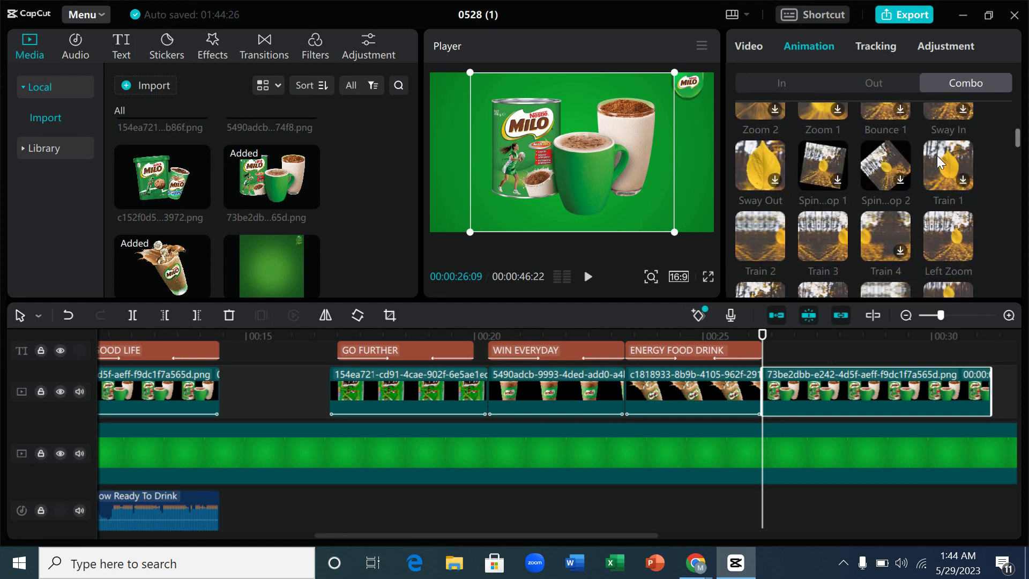
left_click(946, 236)
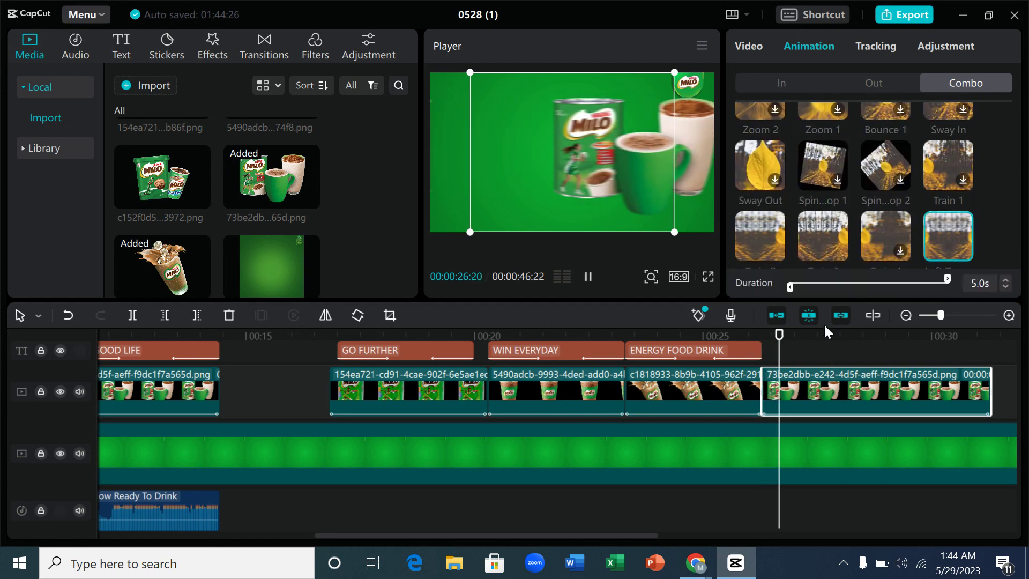
left_click(772, 333)
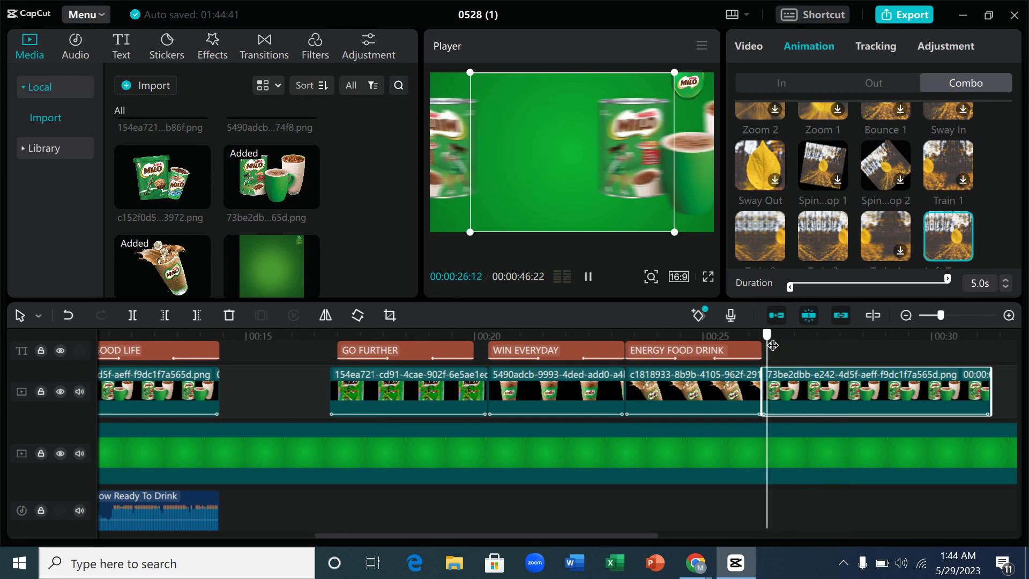
Scale down the can-and-cups image, move it into the lower part of the frame, and play back the section
left_click_drag(628, 144, 592, 159)
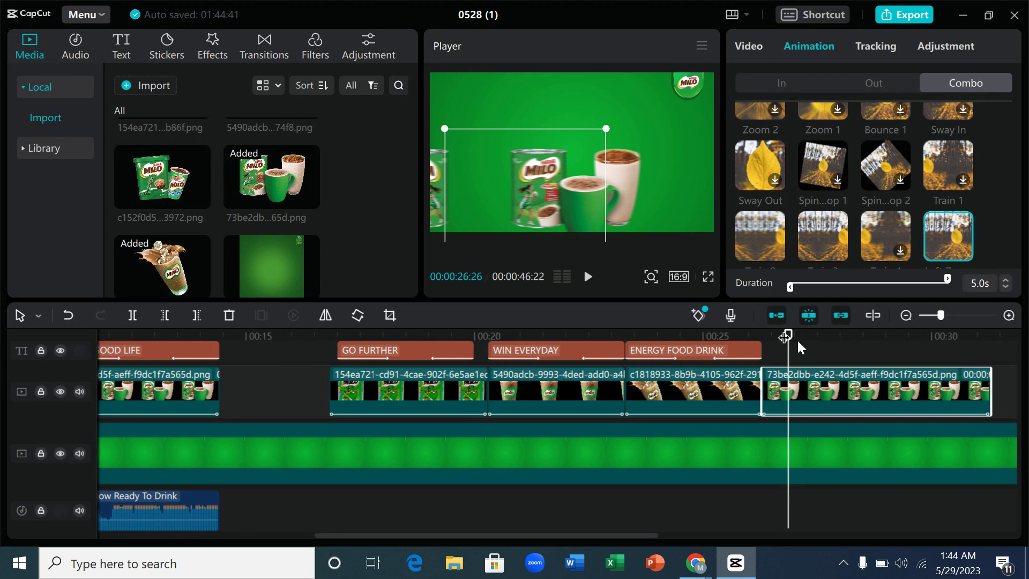
left_click(730, 327)
key("space")
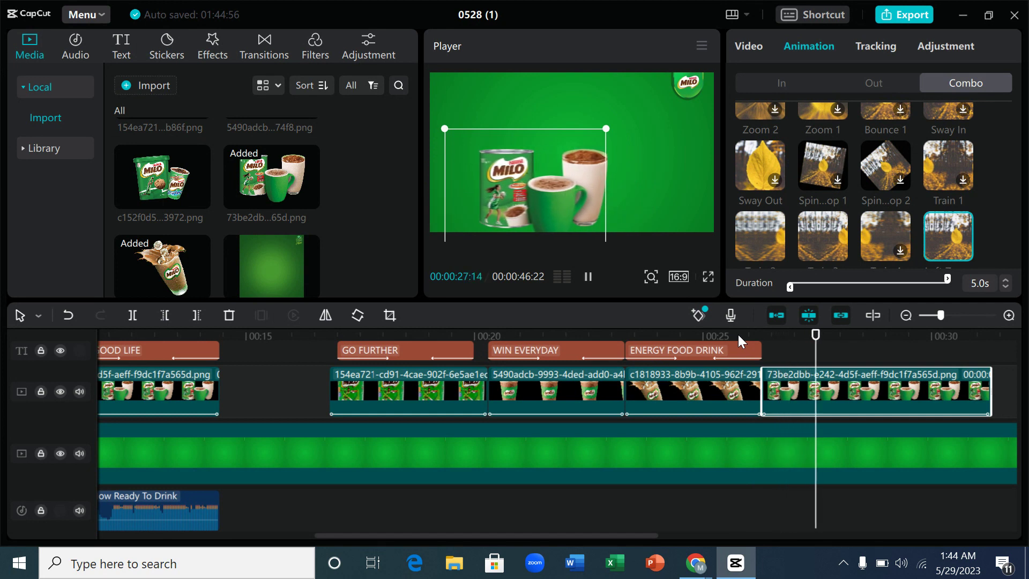
key("space")
key("space")
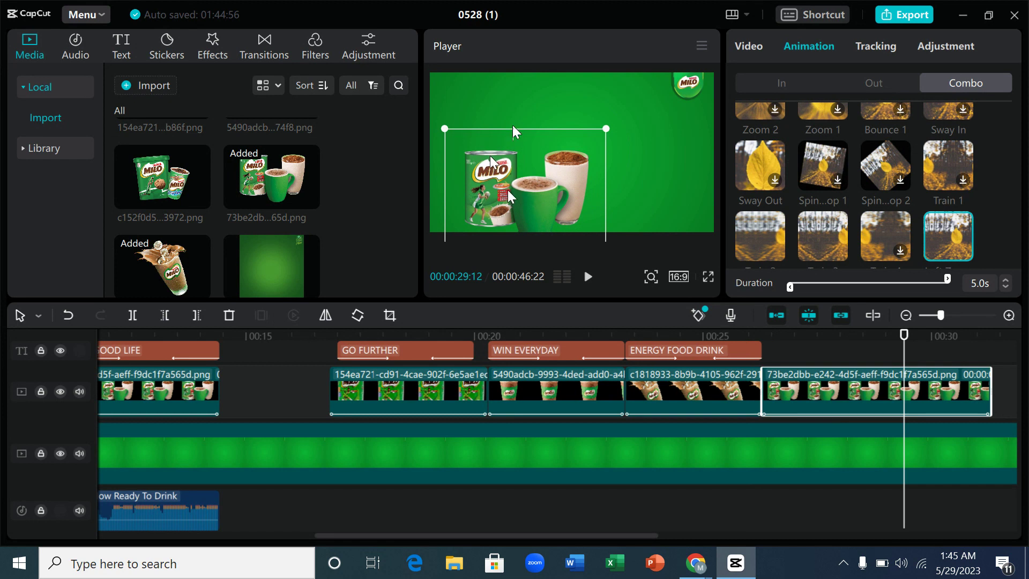
Centre the can-and-cups image horizontally, slightly lower in the frame, and play back the clip
left_click_drag(490, 156, 541, 164)
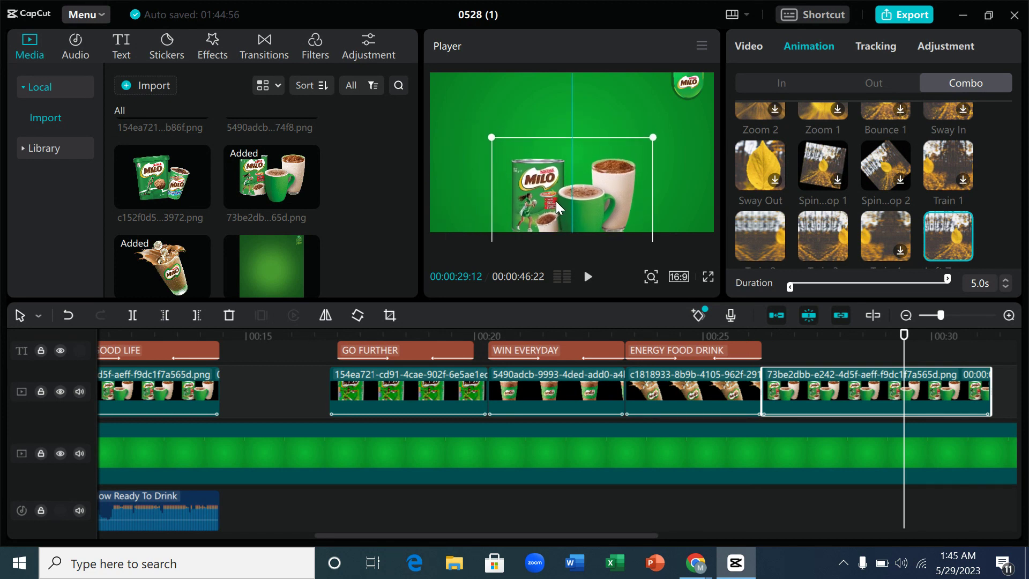
left_click(799, 342)
left_click_drag(799, 342, 724, 341)
key("space")
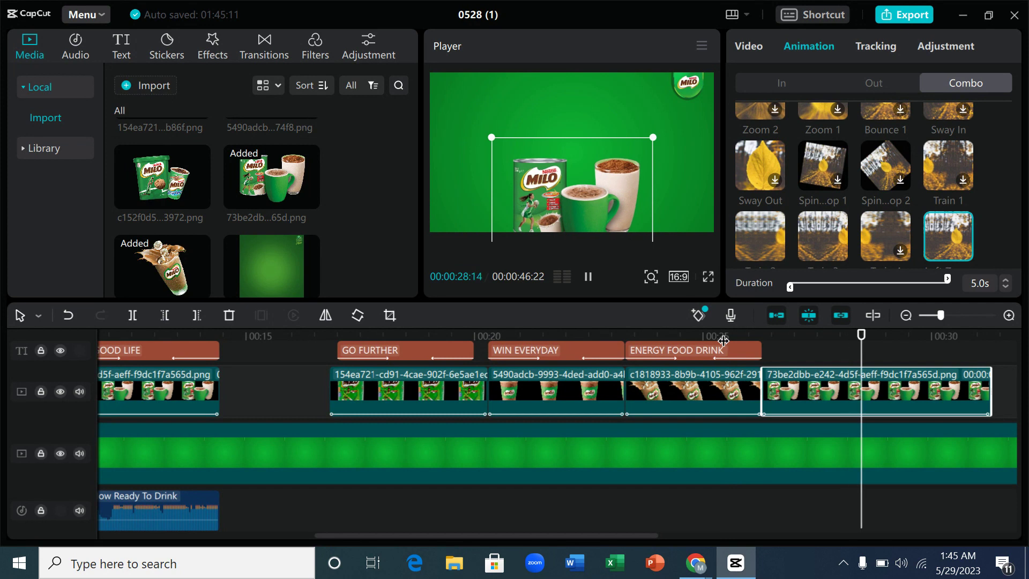
left_click(803, 337)
key("space")
Copy the ENERGY FOOD DRINK text above the can-and-cups clip and extend its start back to the clip's beginning
left_click(702, 352)
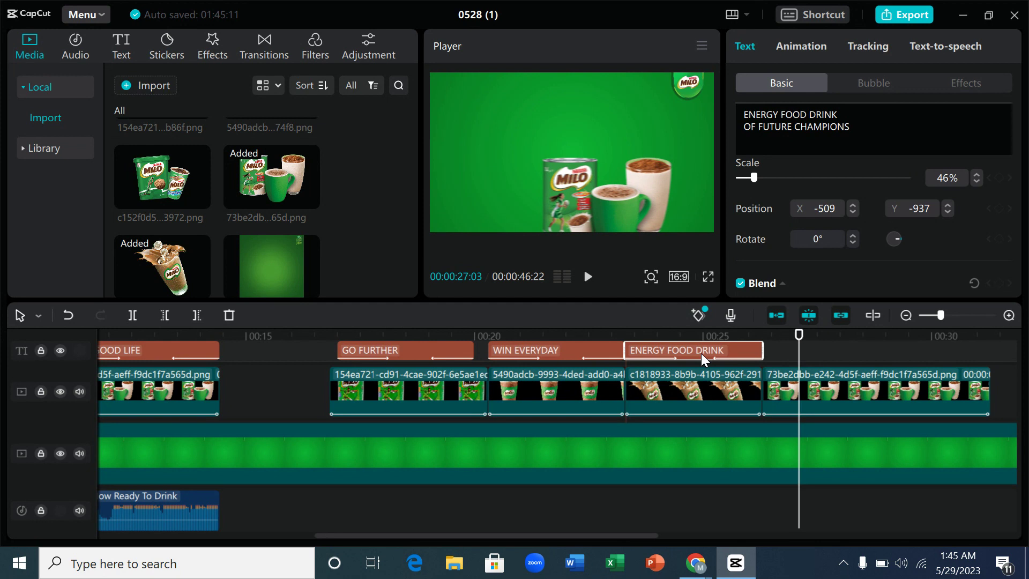
key("ctrl+c")
key("ctrl+v")
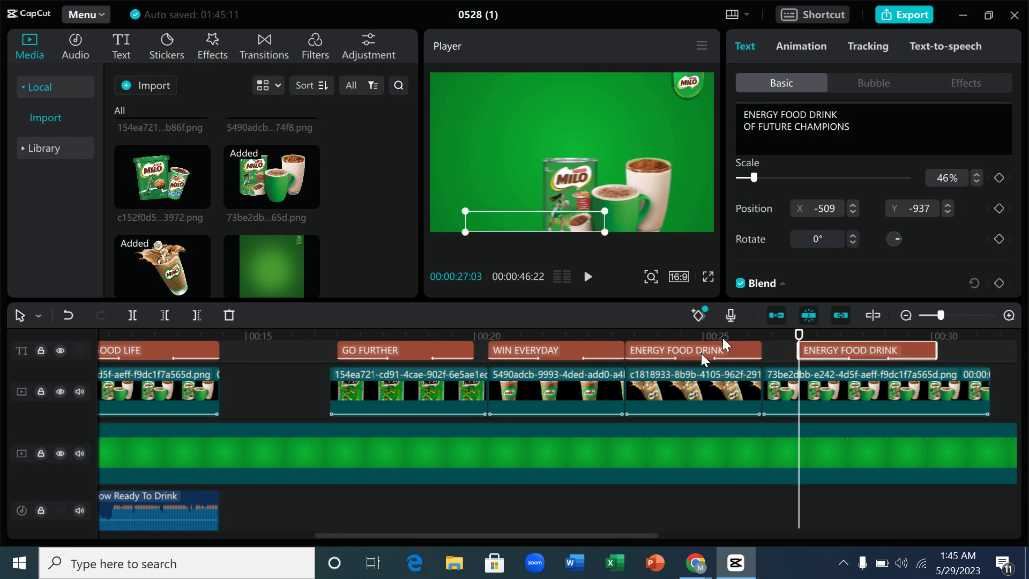
left_click_drag(798, 350, 764, 349)
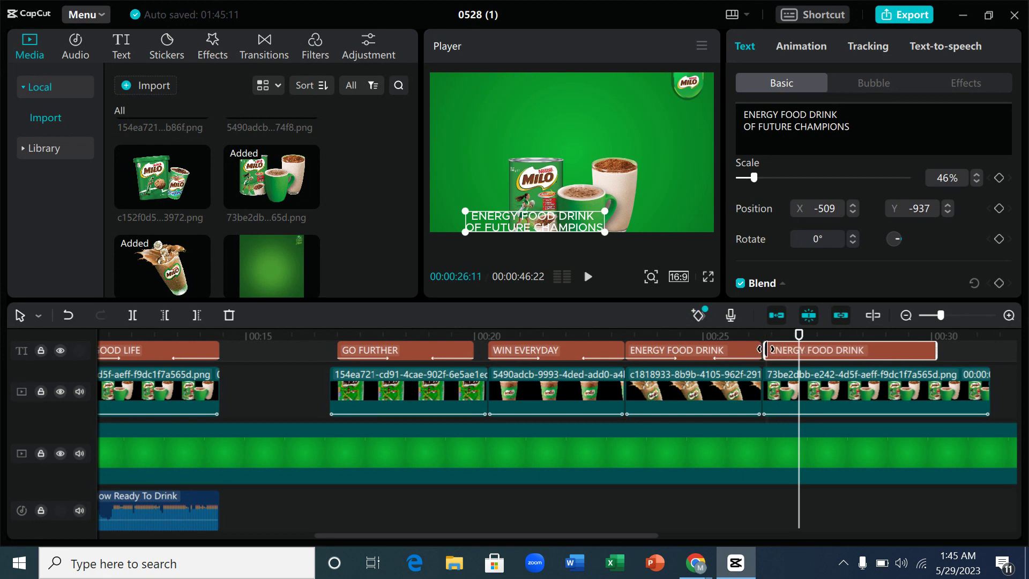
Replace the wording of the copied text with GOOD FOOD, GOOD LIFE
left_click(829, 346)
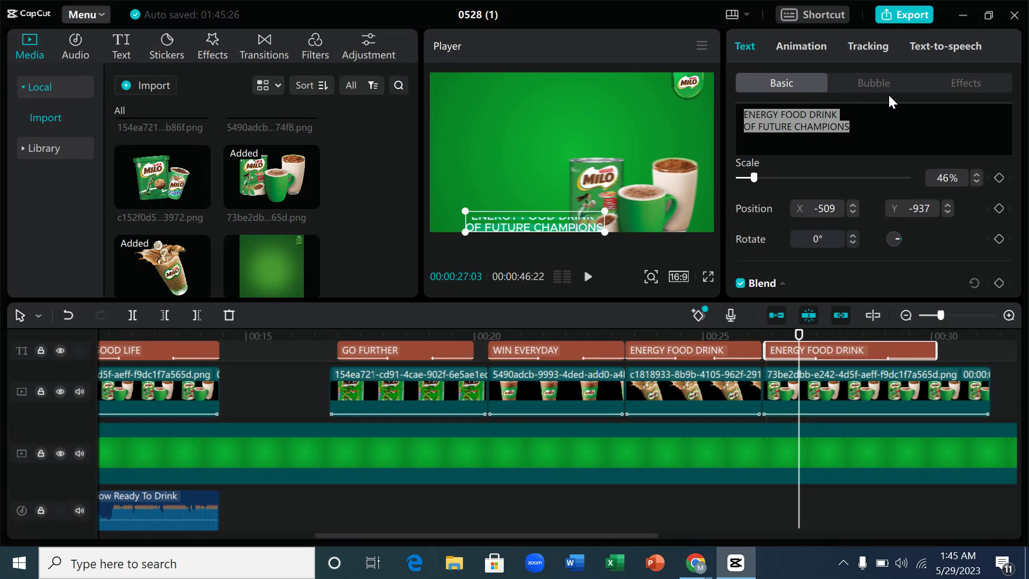
type("G")
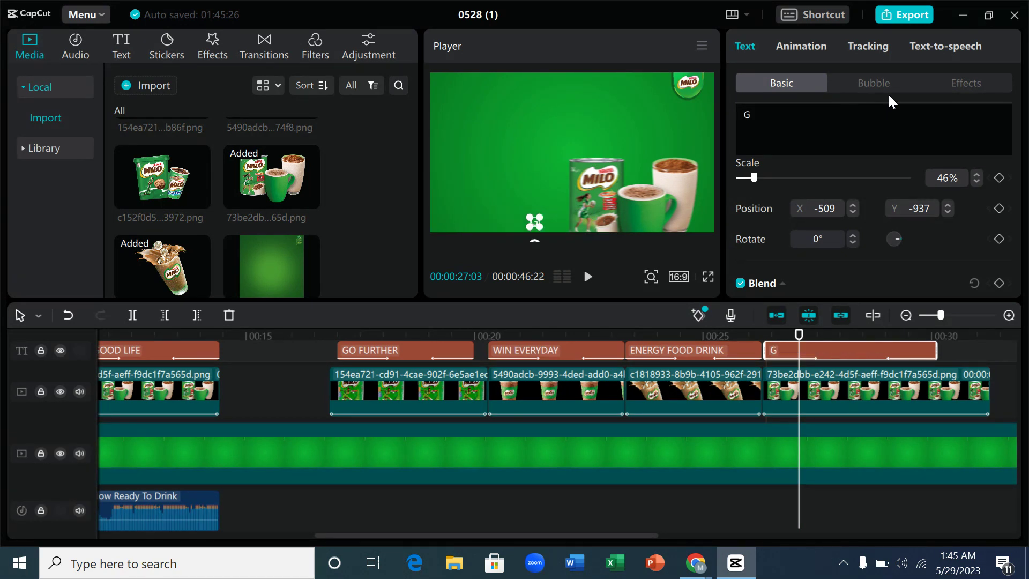
type("OOD FO")
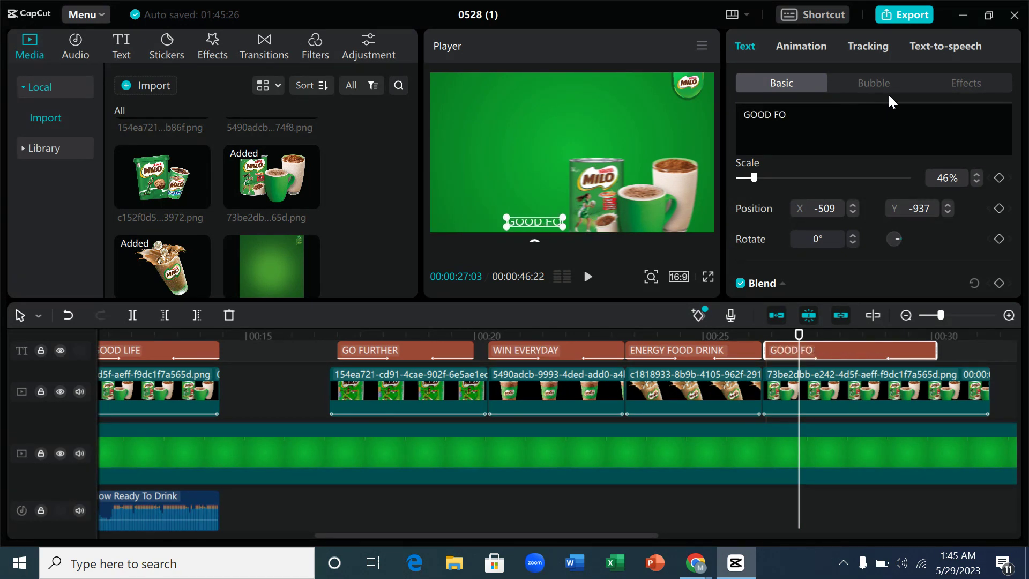
type("OD, GOOD LIFE")
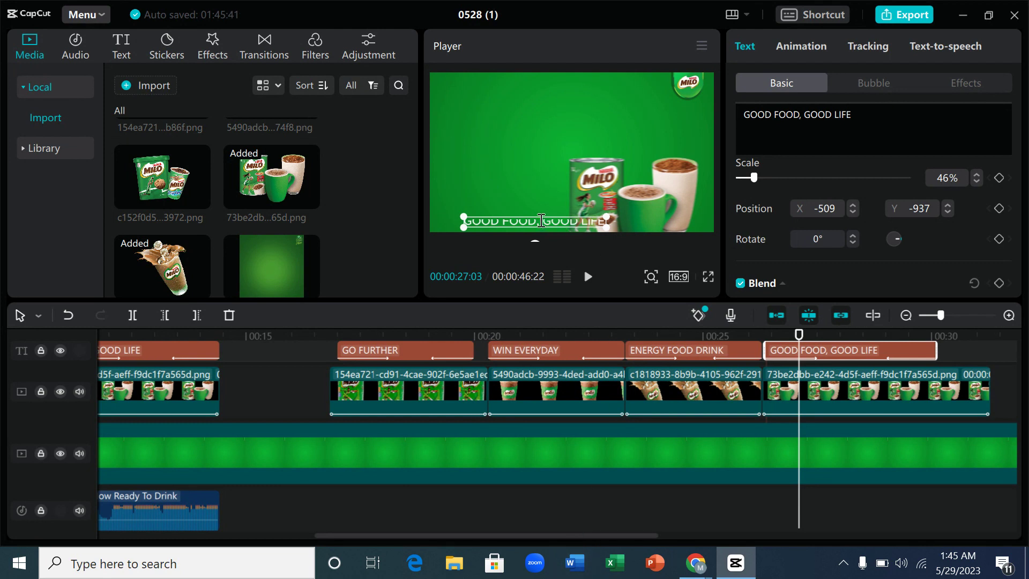
Move the GOOD FOOD, GOOD LIFE text above the can and cups, centred at X 0, Y 360
left_click(534, 156)
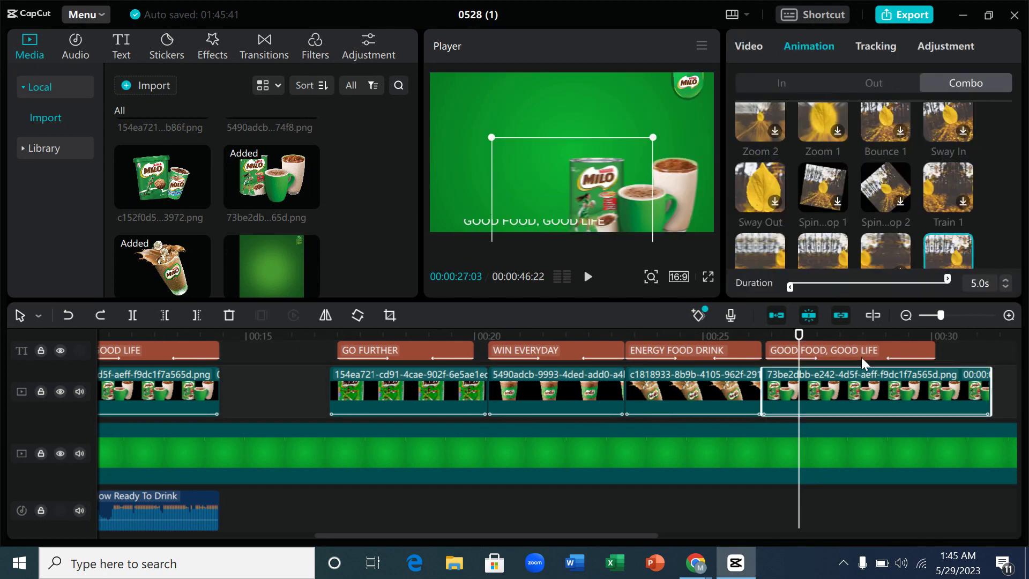
left_click(847, 356)
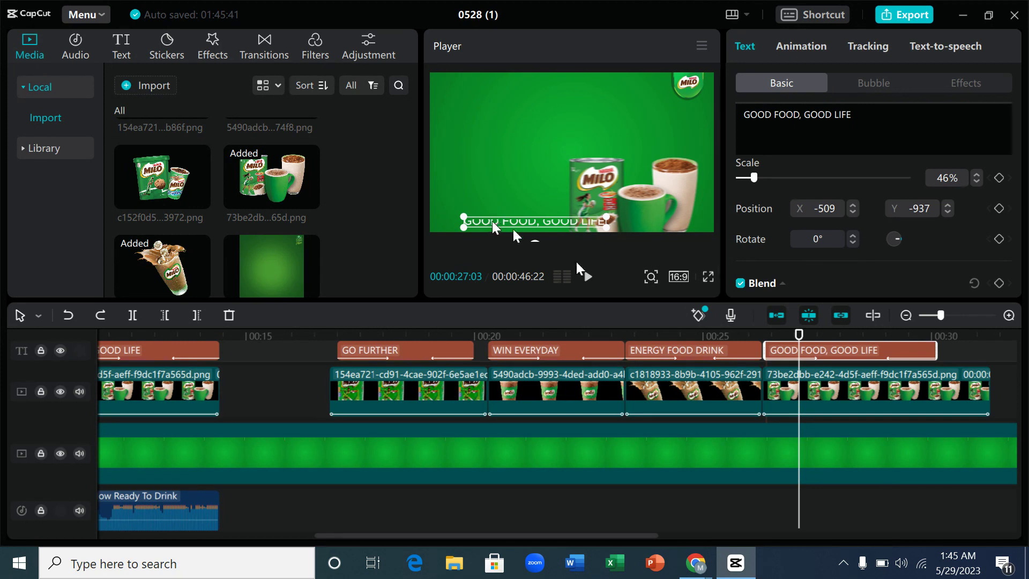
left_click_drag(493, 219, 531, 127)
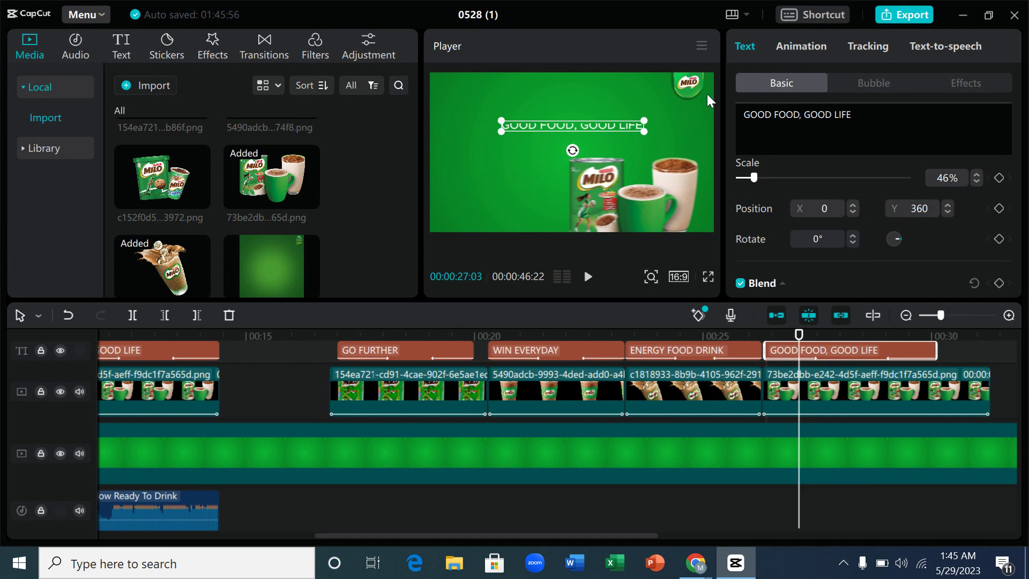
Apply the Wave out exit animation to the GOOD FOOD, GOOD LIFE text
left_click(808, 47)
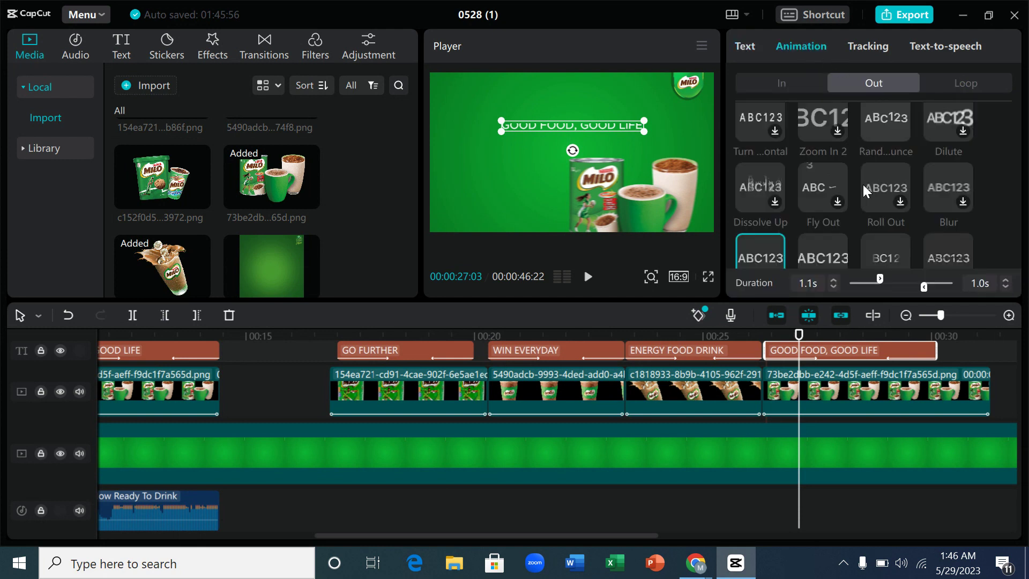
scroll(863, 184, "down", 5)
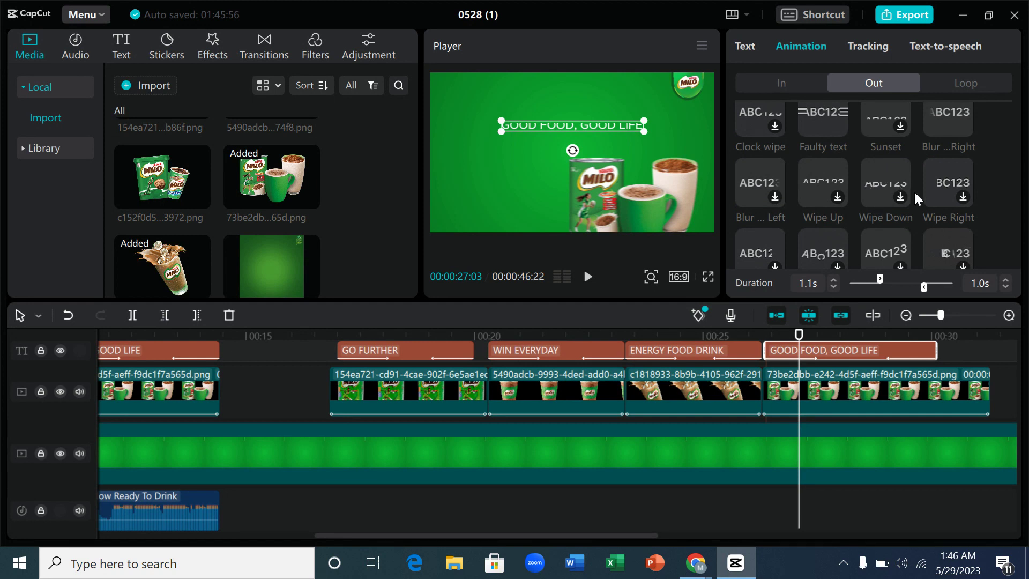
scroll(922, 191, "down", 2)
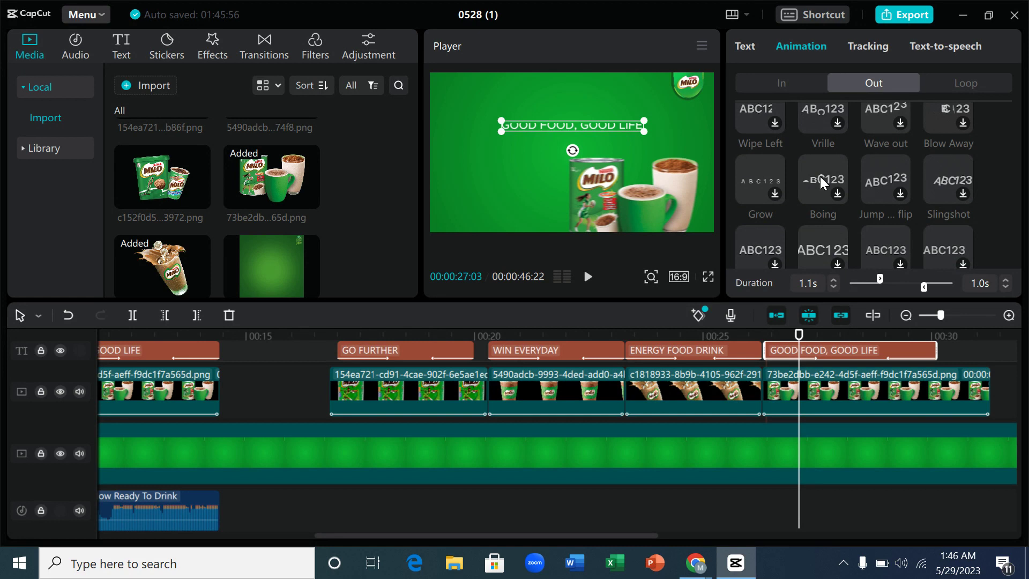
scroll(818, 176, "down", 2)
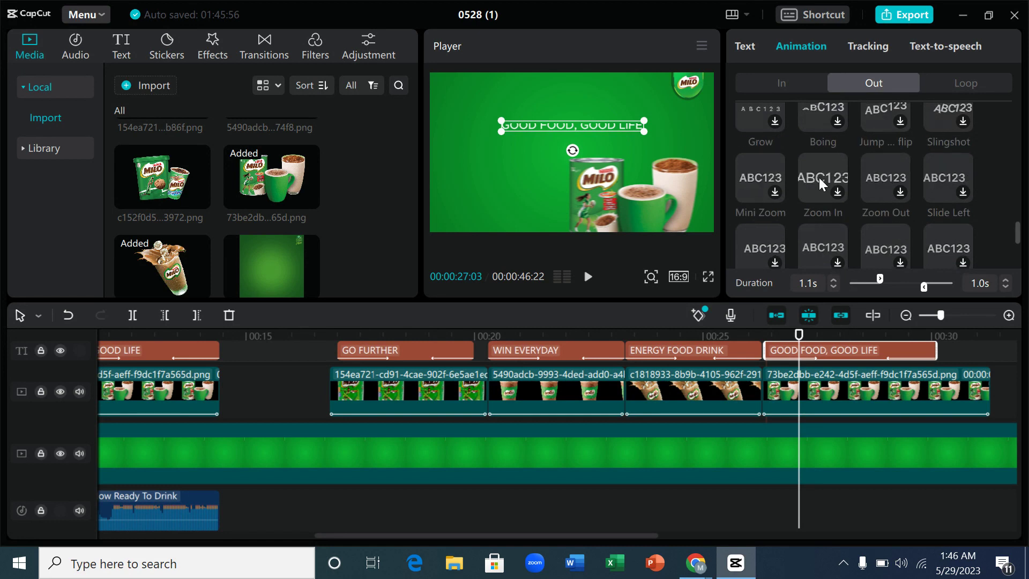
scroll(819, 178, "down", 1)
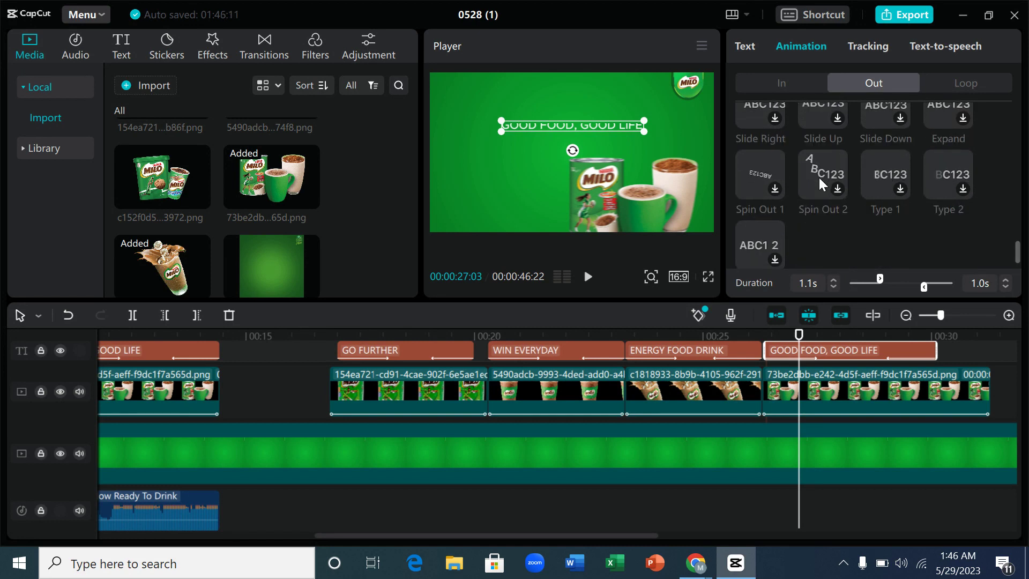
scroll(818, 178, "up", 1)
scroll(819, 178, "up", 1)
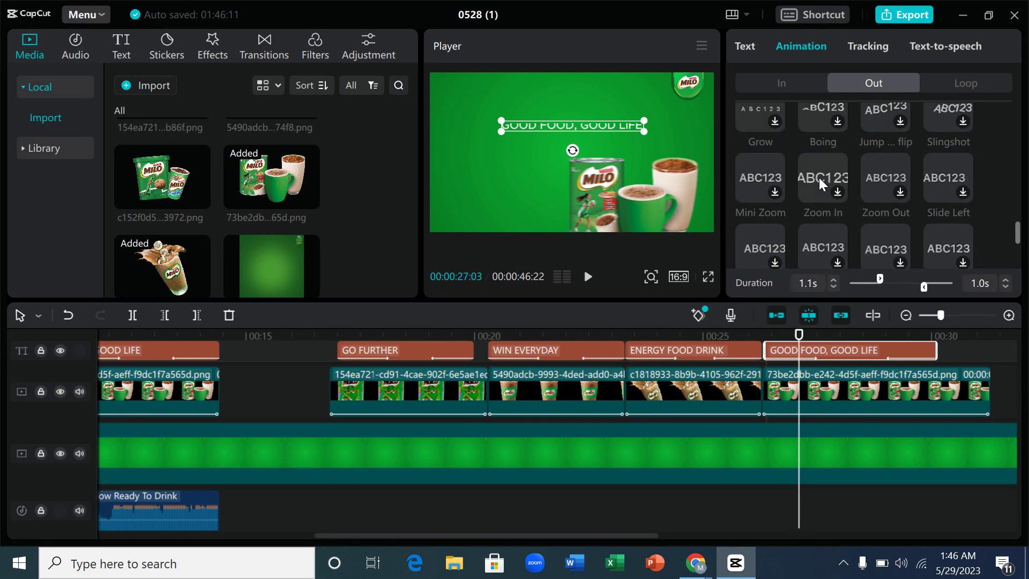
scroll(819, 178, "up", 2)
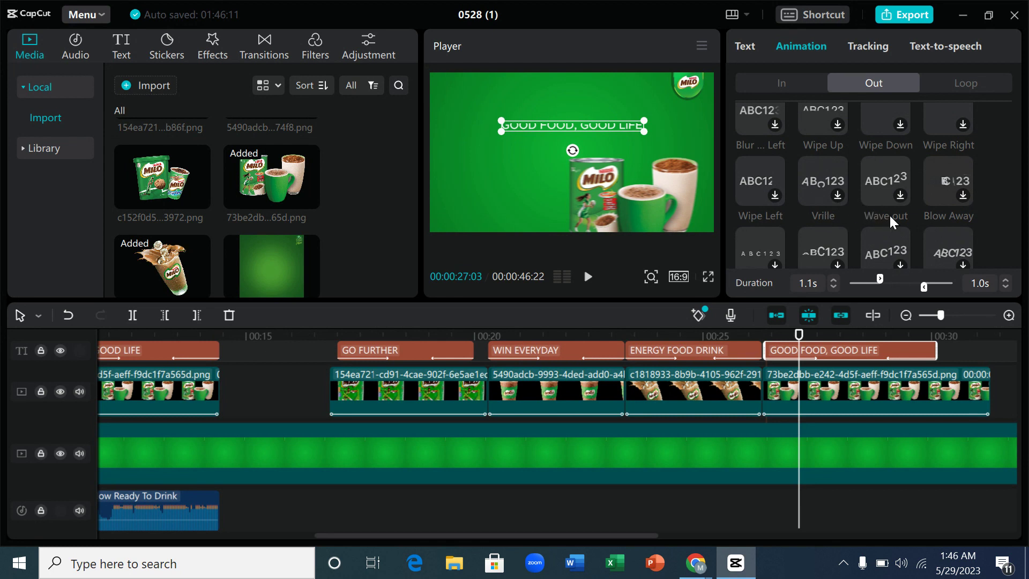
left_click(899, 196)
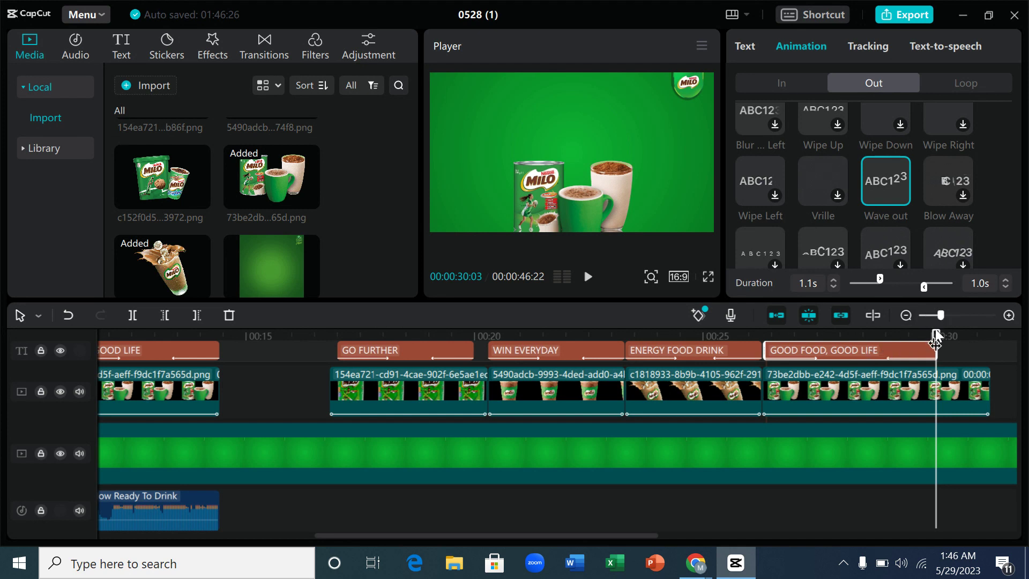
Extend the GOOD FOOD, GOOD LIFE text almost to the end of the can-and-cups clip and play back the section
left_click_drag(935, 336, 769, 339)
key("space")
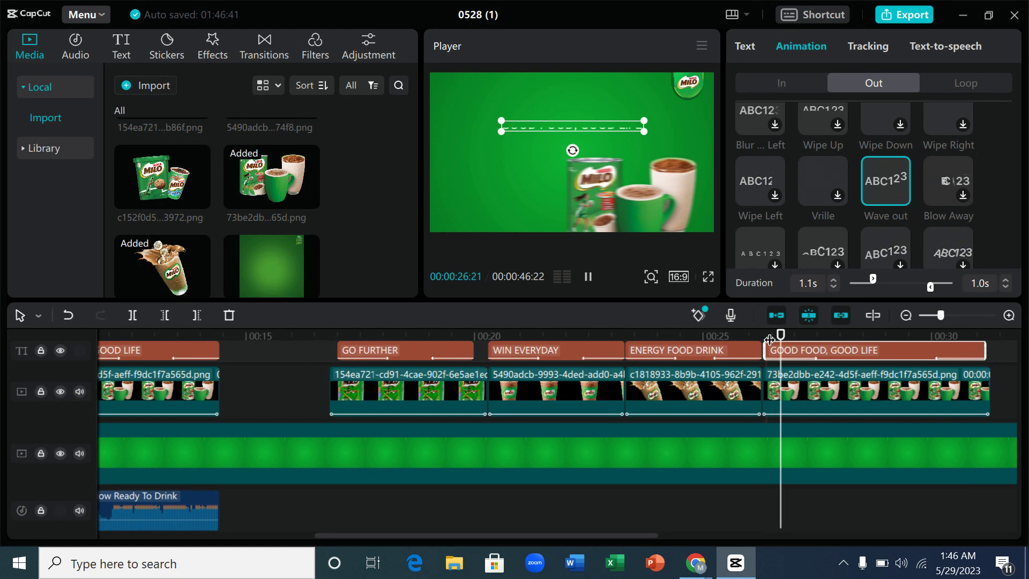
key("space")
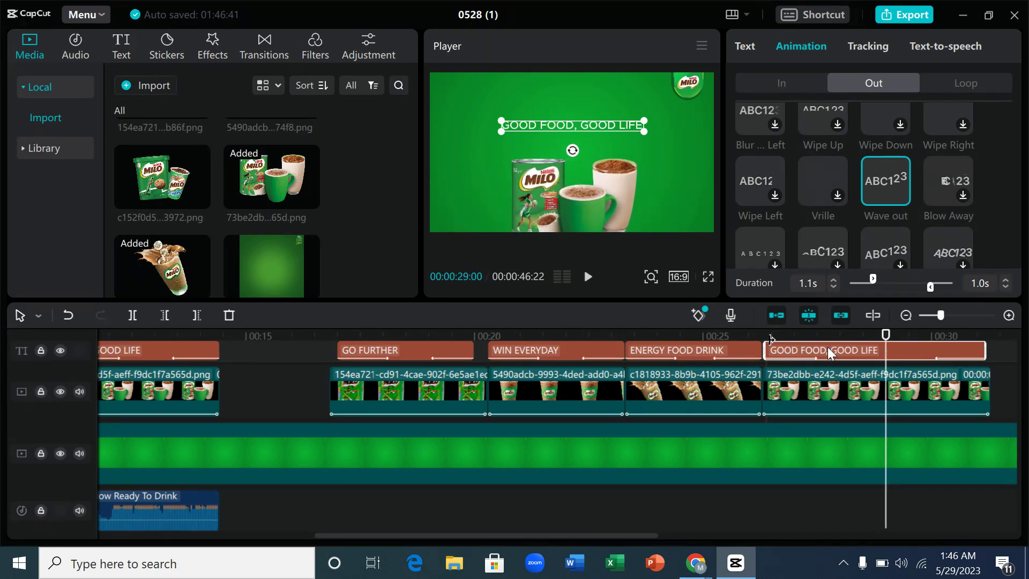
key("space")
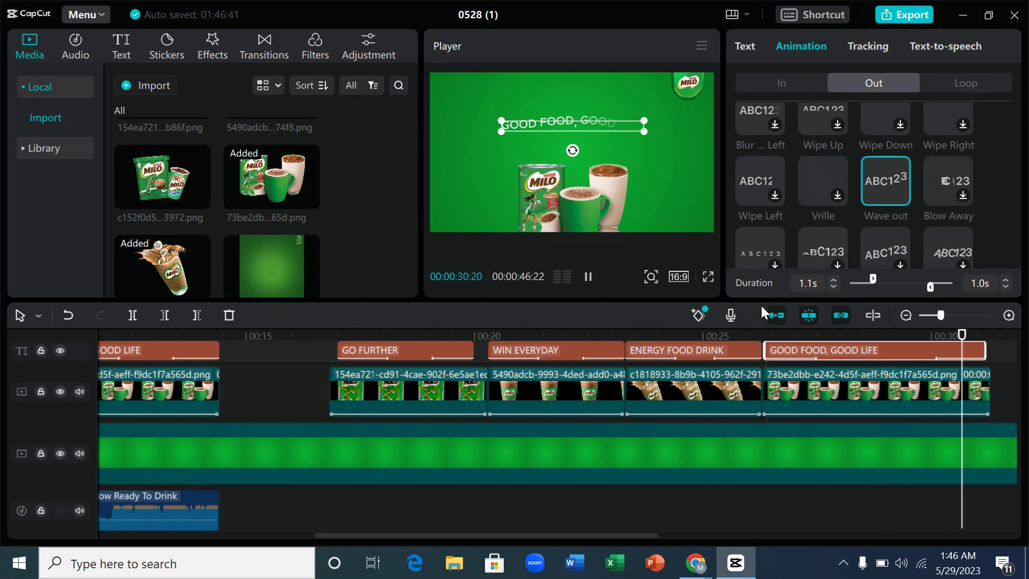
key("space")
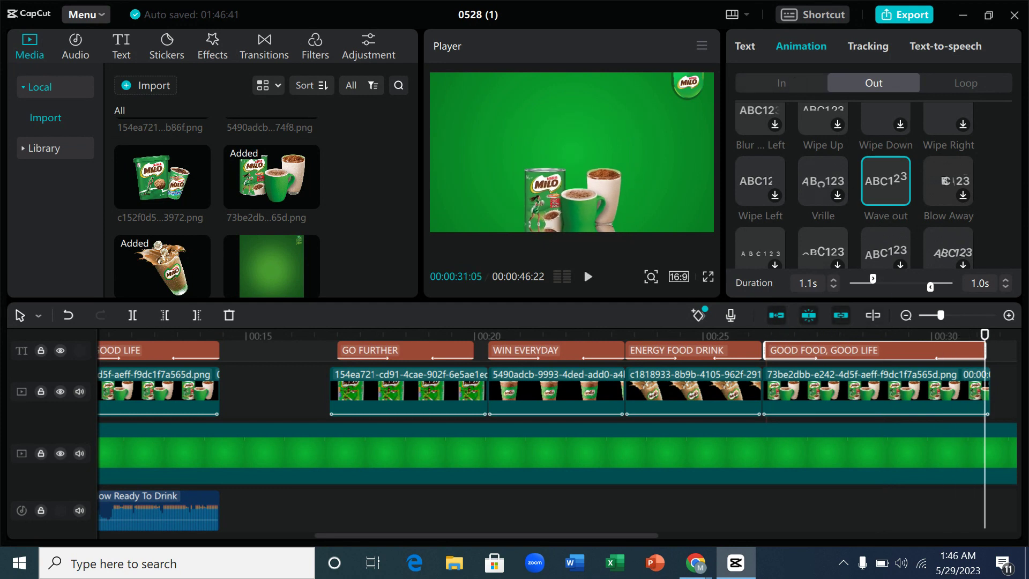
Apply the Bounce In entrance animation to the GOOD FOOD, GOOD LIFE text with a duration of 1.4 s
left_click(781, 83)
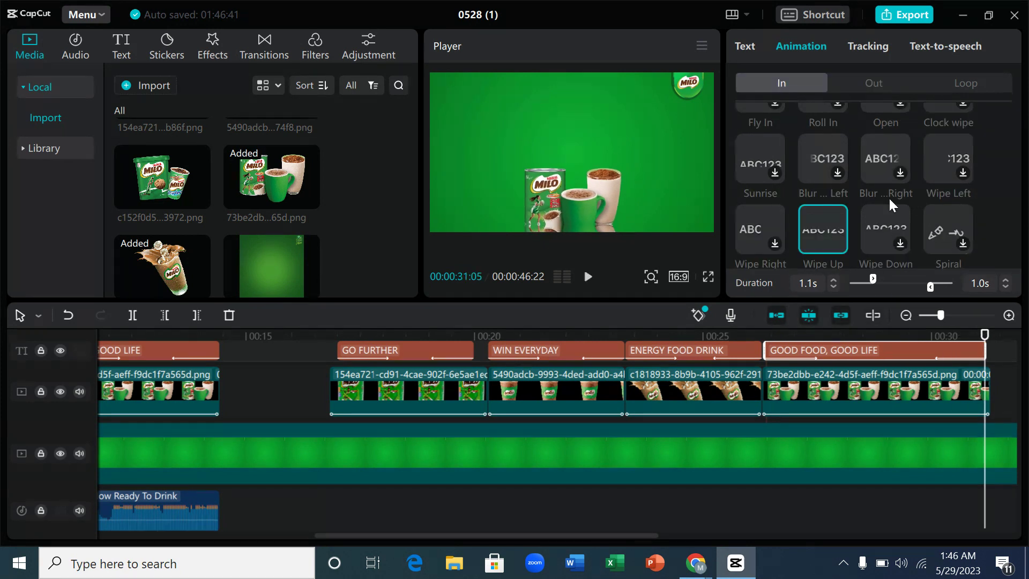
scroll(898, 198, "down", 2)
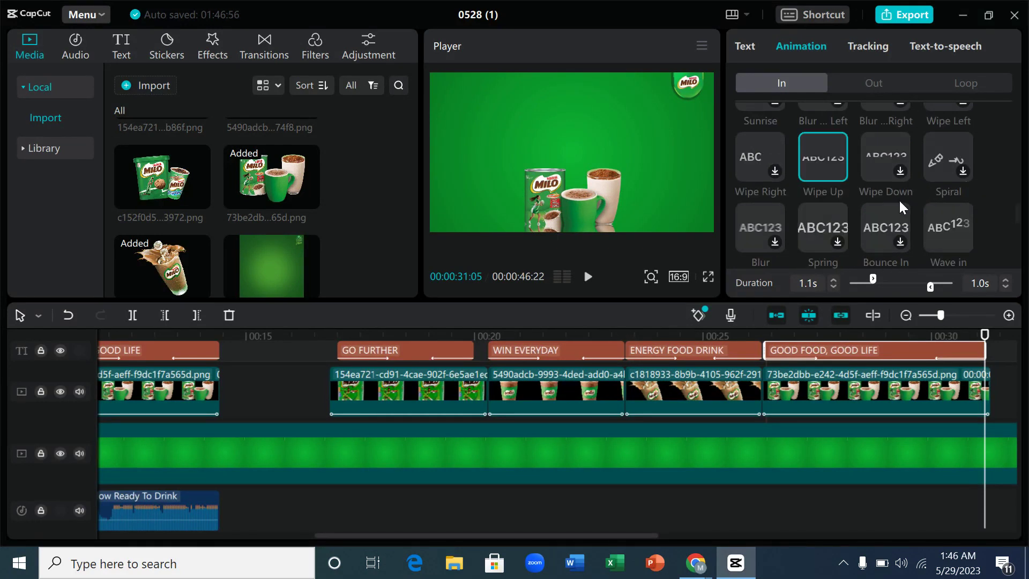
left_click(900, 243)
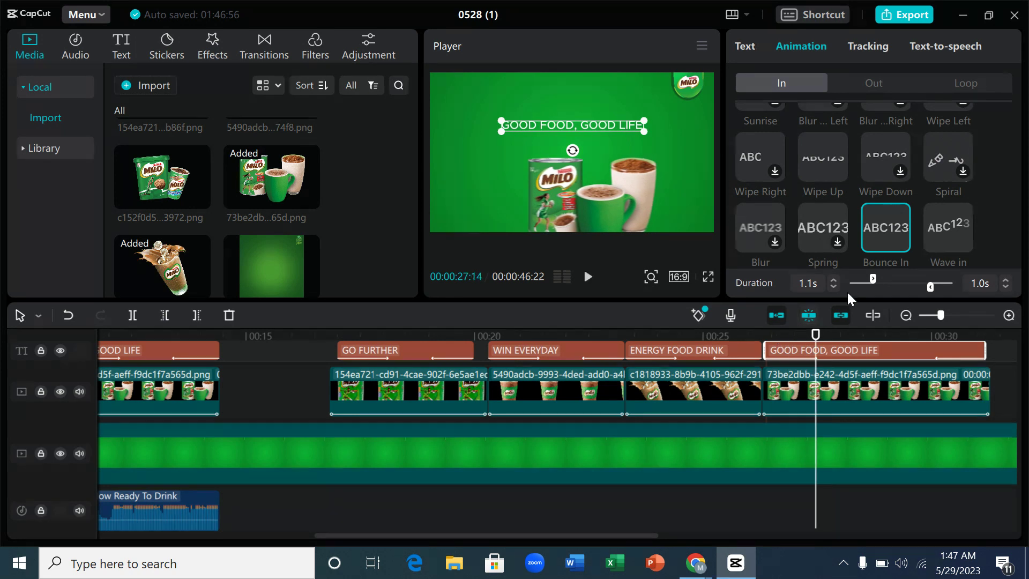
left_click_drag(873, 280, 879, 279)
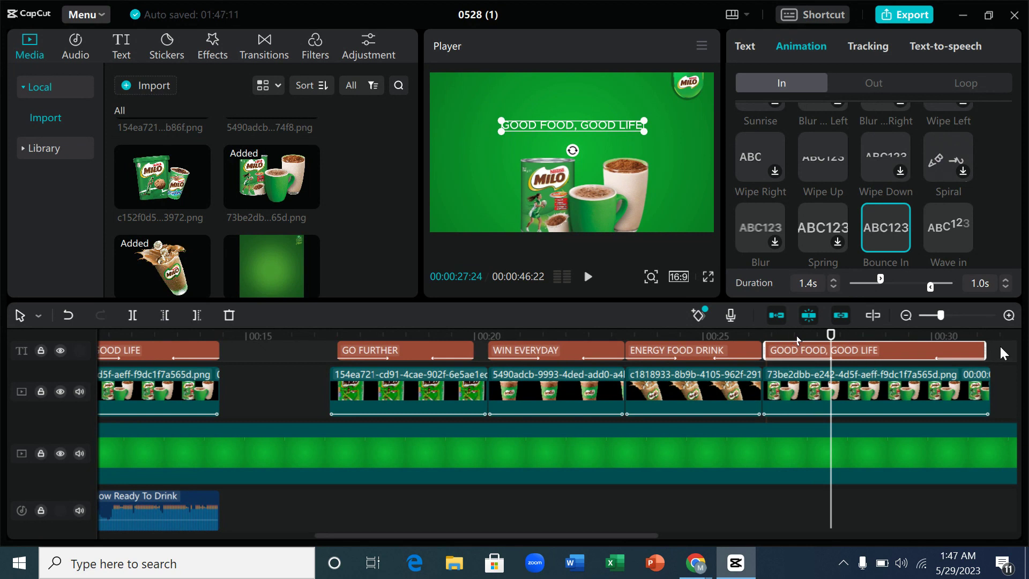
Copy the Stealth music clip from the start of the timeline and paste it at 00:00:25:14
left_click_drag(1013, 386, 1012, 431)
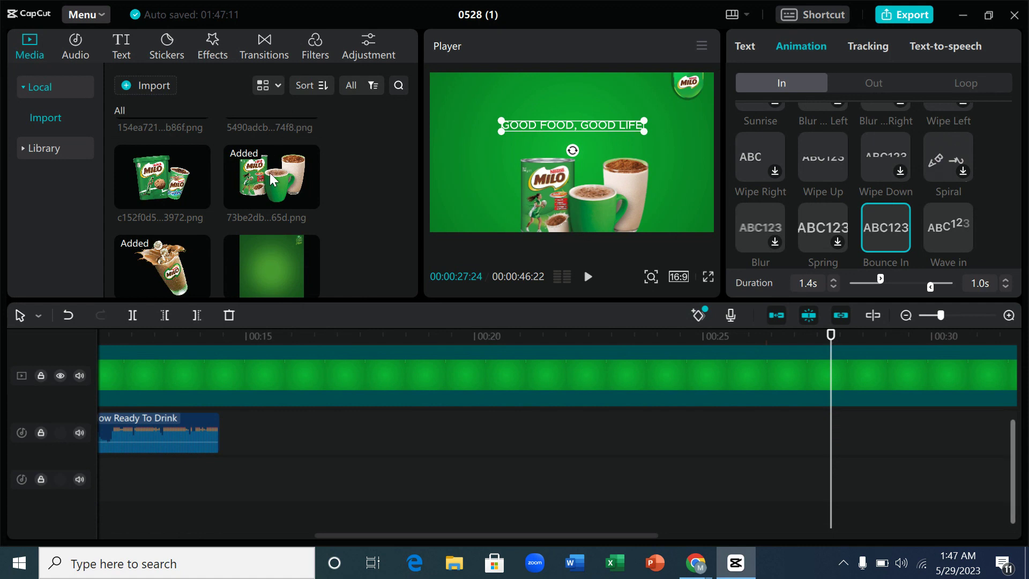
left_click_drag(414, 167, 412, 227)
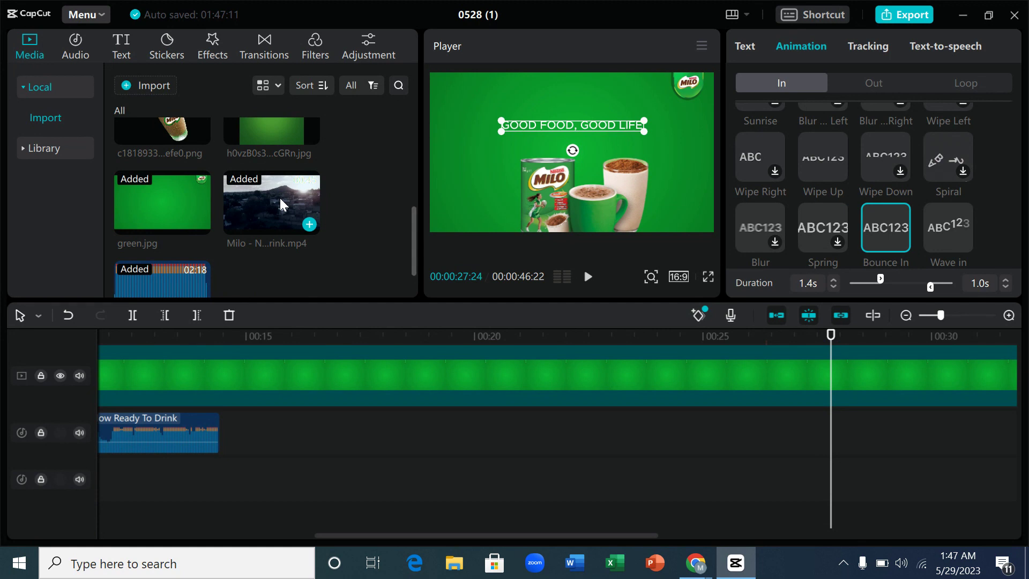
left_click(724, 338)
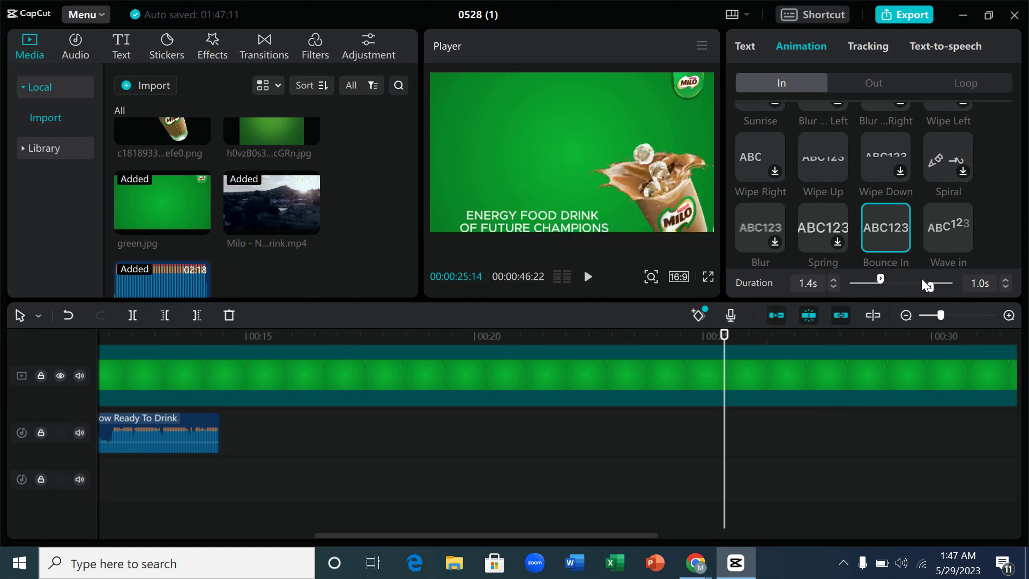
left_click(907, 315)
left_click(907, 315)
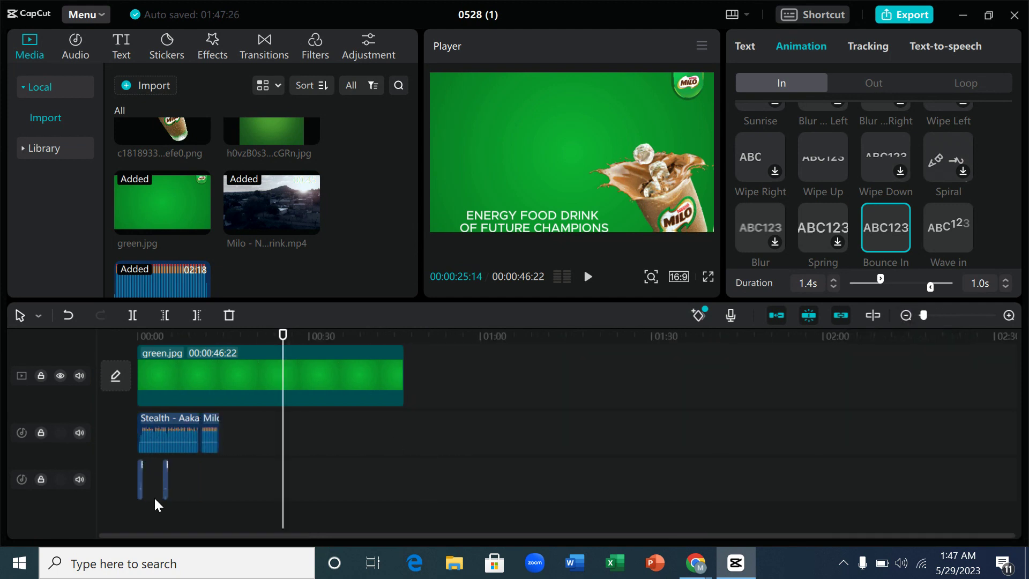
left_click(165, 426)
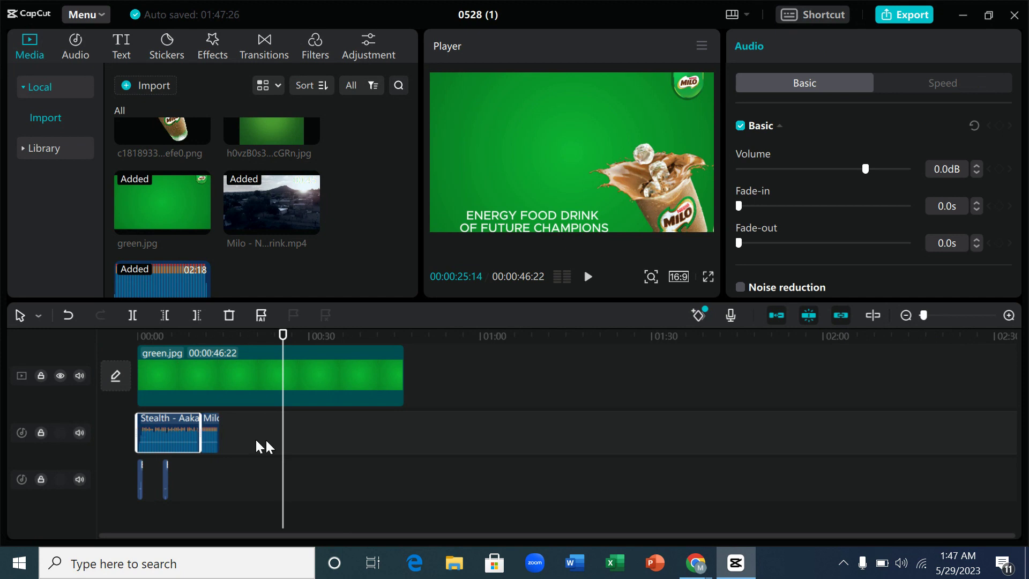
key("ctrl+v")
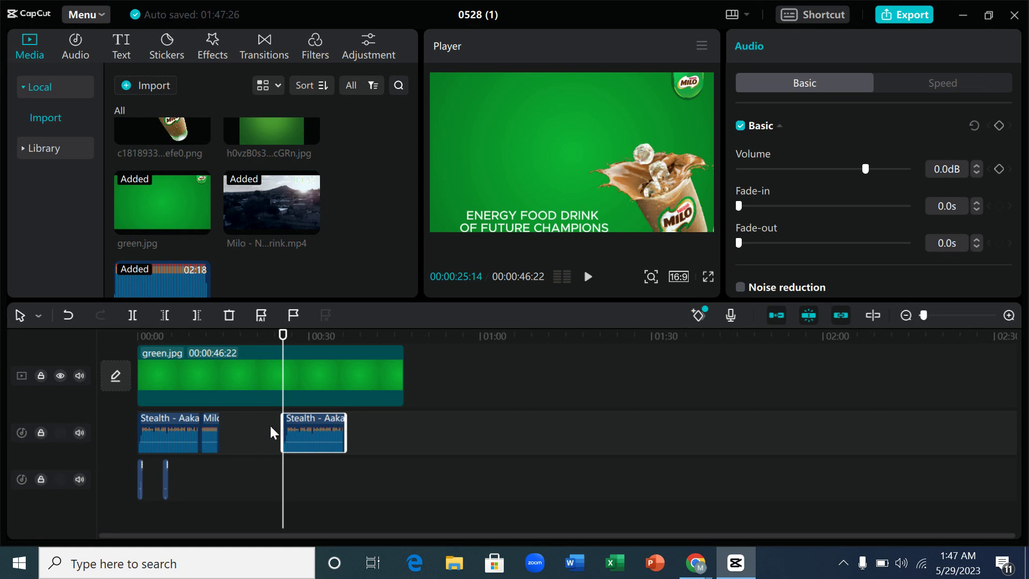
Copy the short Milo audio clip that follows the original Stealth clip and paste it at 00:00:42:00
left_click(212, 429)
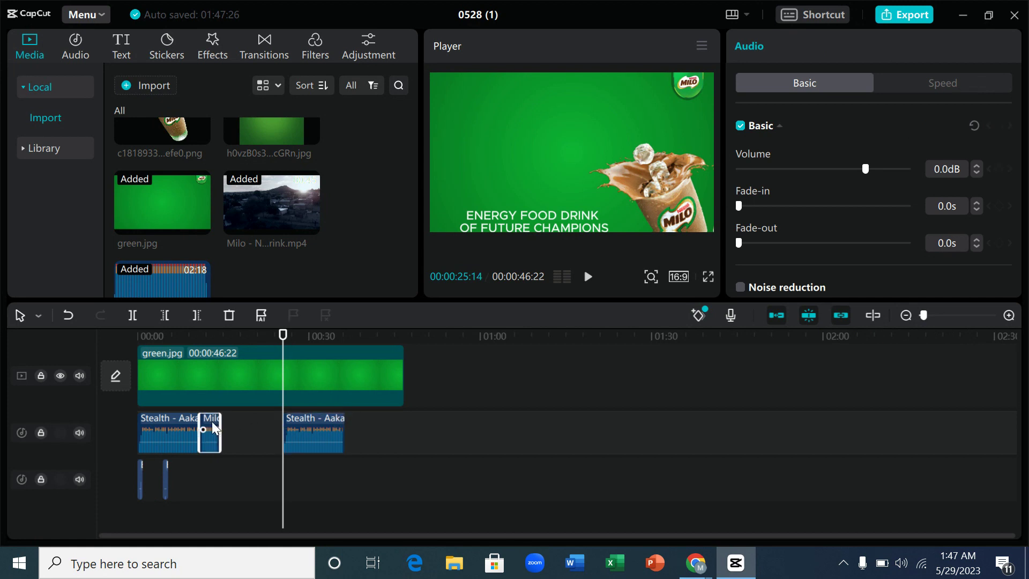
left_click(378, 343)
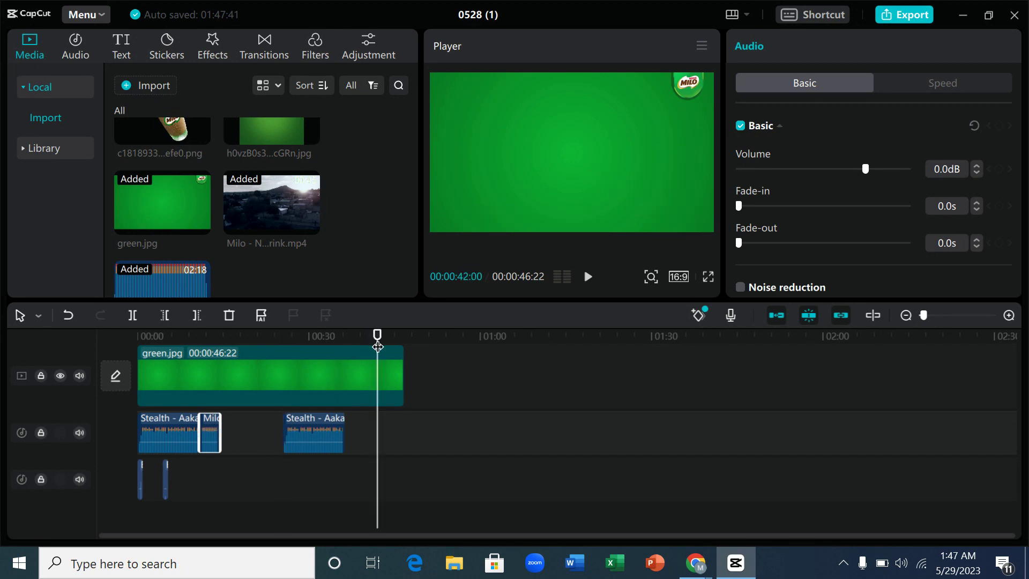
key("ctrl+v")
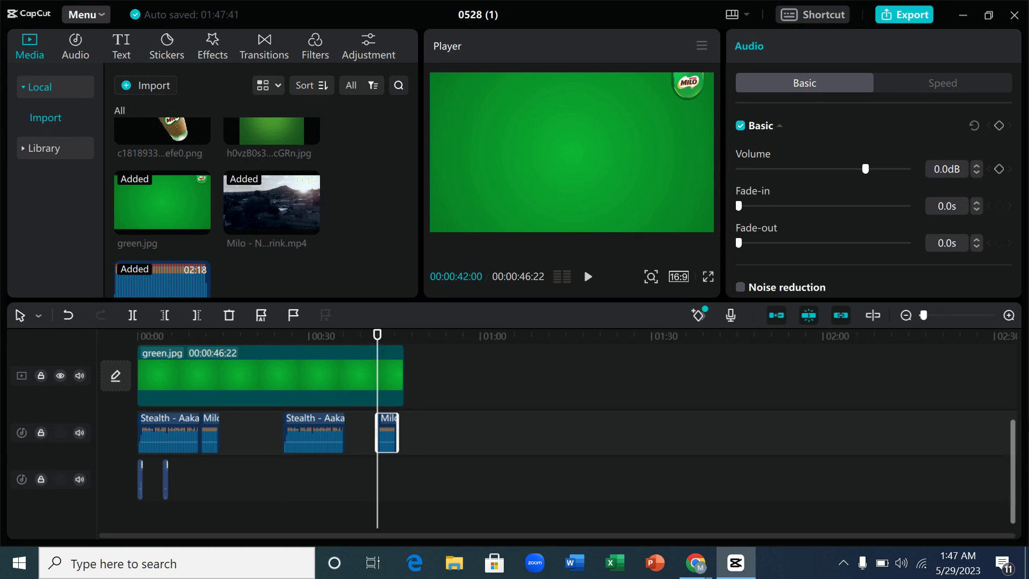
Place the copied Stealth and Milo audio clips end to end beneath the second set of product images and play back from that set's start
left_click_drag(1017, 437, 1018, 409)
left_click_drag(297, 461, 250, 458)
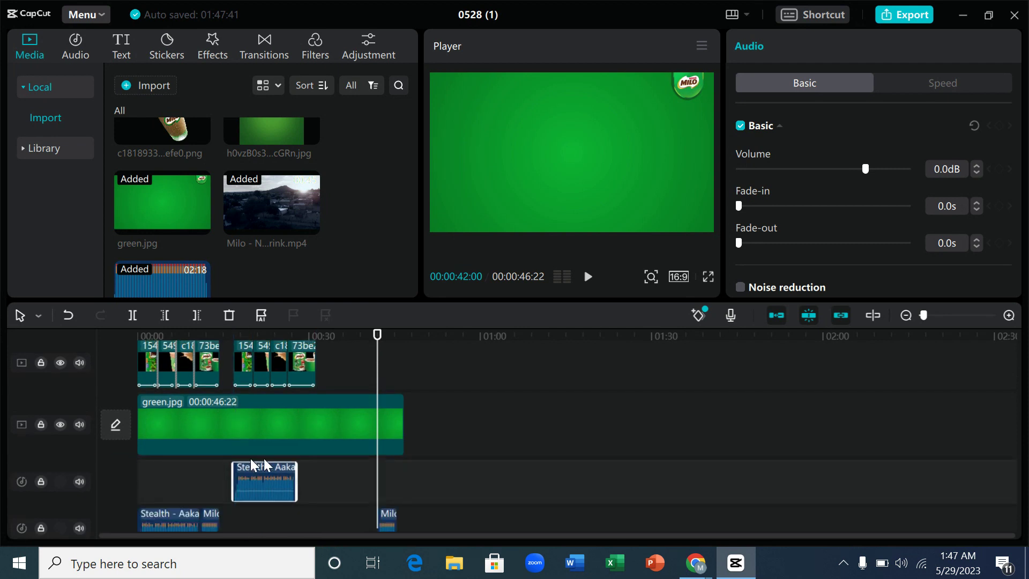
left_click_drag(384, 515, 306, 463)
left_click_drag(337, 341, 234, 317)
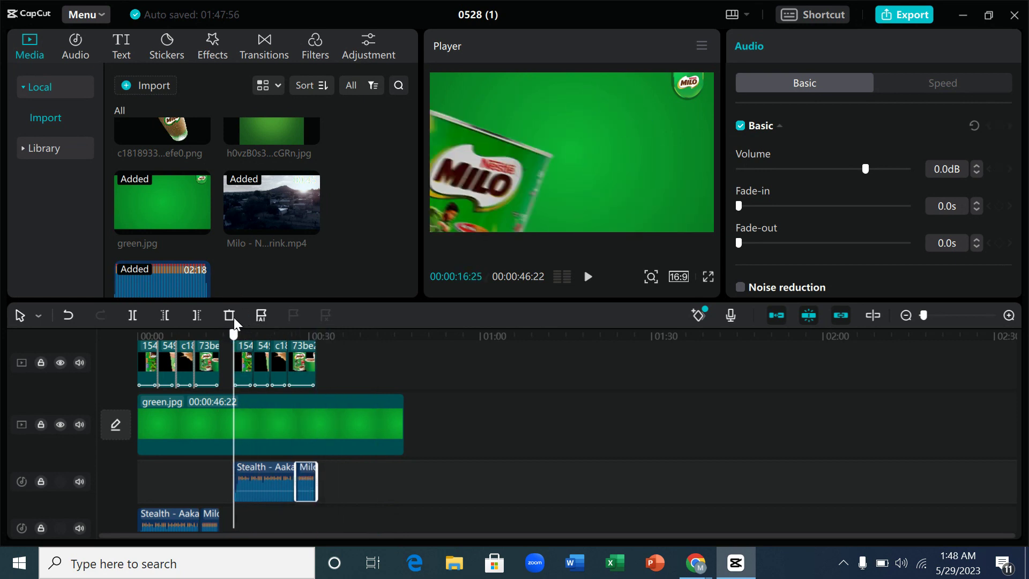
key("space")
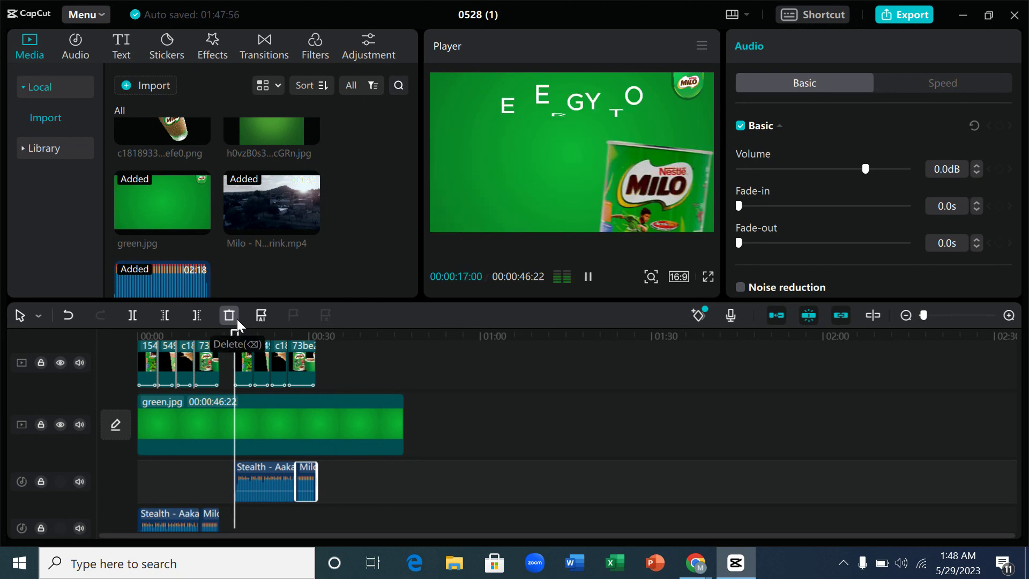